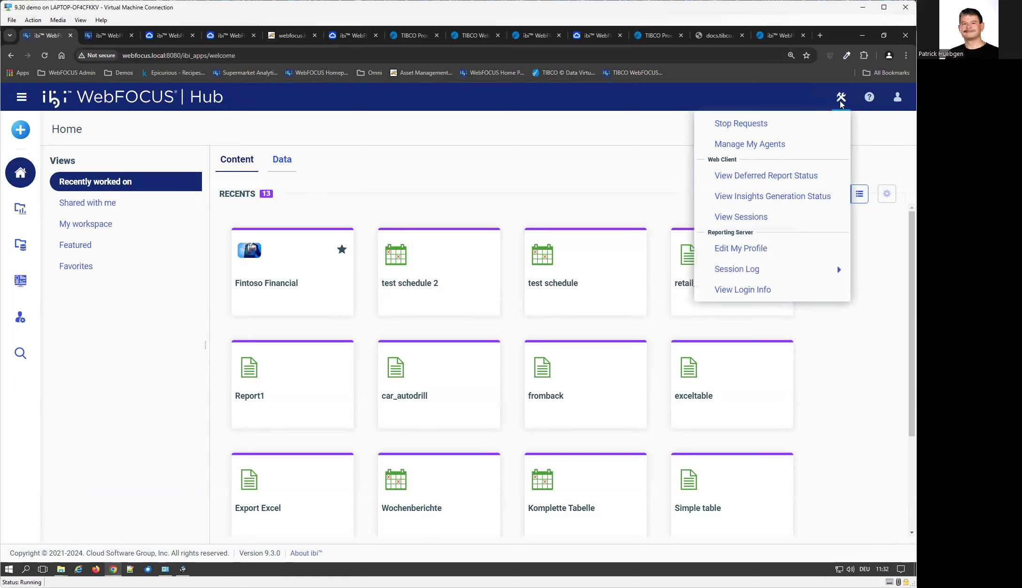
# Launch Web Client Help from the Hub banner's ? menu in a new tab.
pyautogui.click(869, 97)
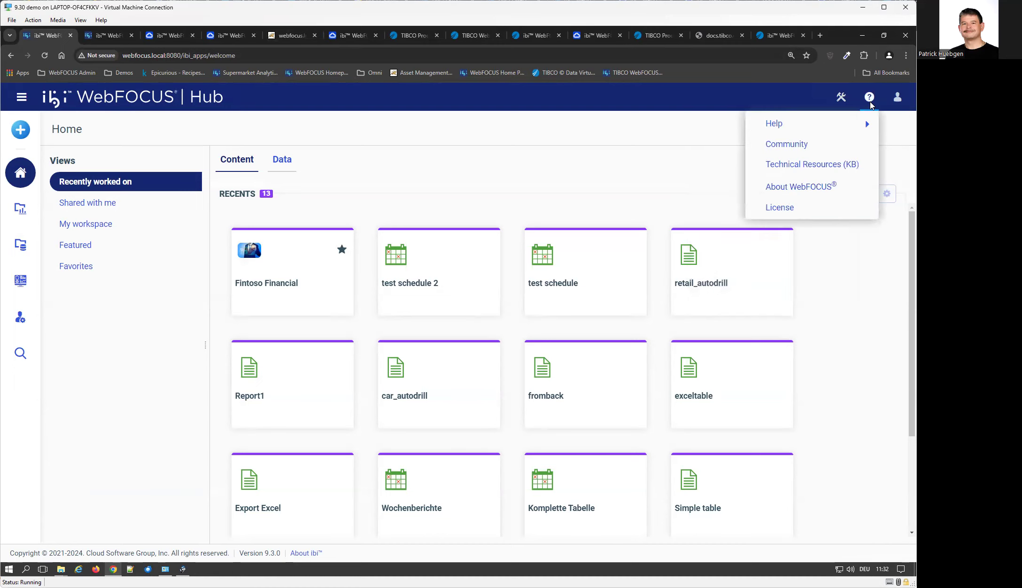
pyautogui.moveTo(829, 125)
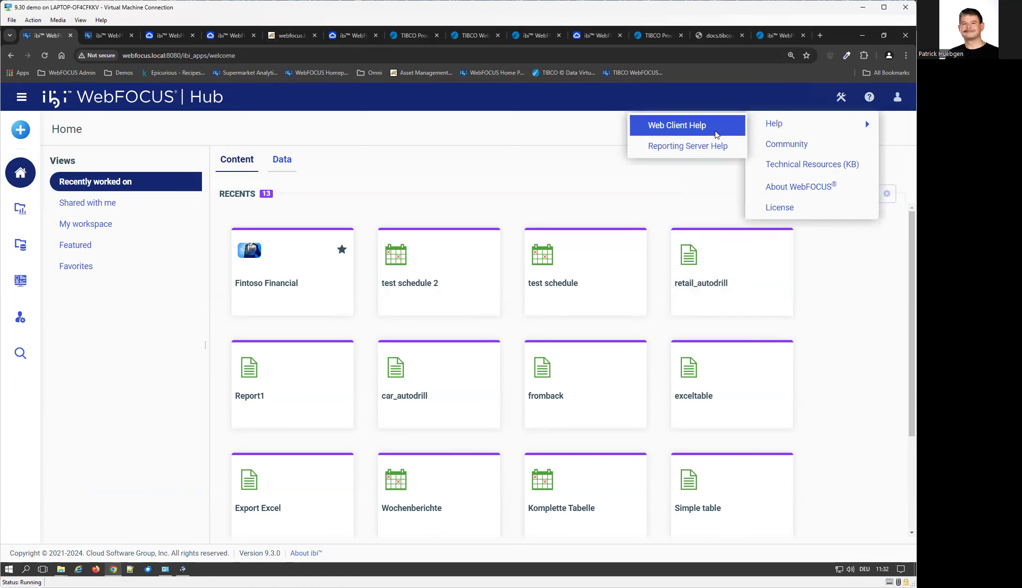
pyautogui.click(670, 134)
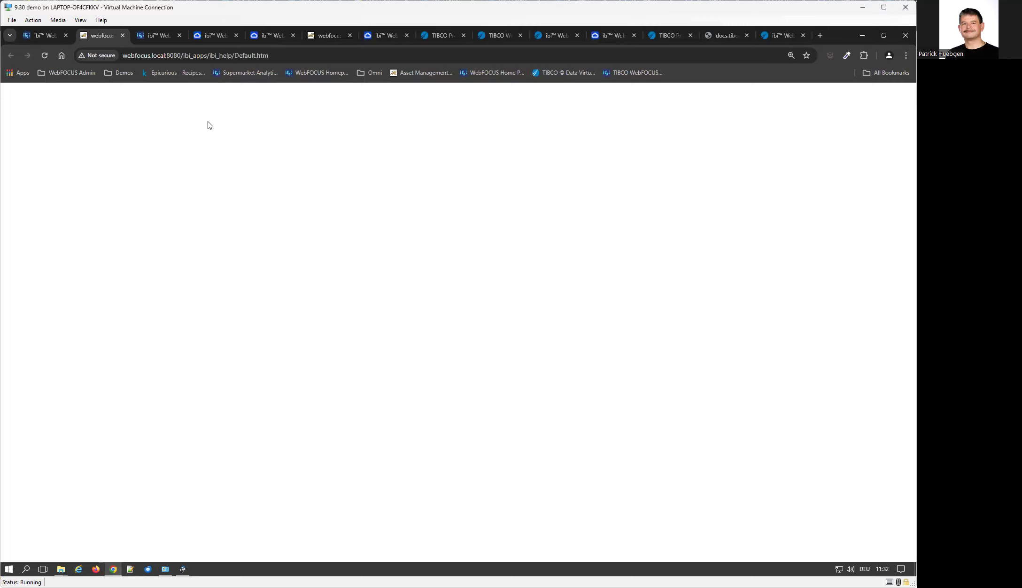
# Reload the blank local help page, skim the 9.3.0 documentation home, then close its tab.
pyautogui.click(276, 55)
pyautogui.press('Return')
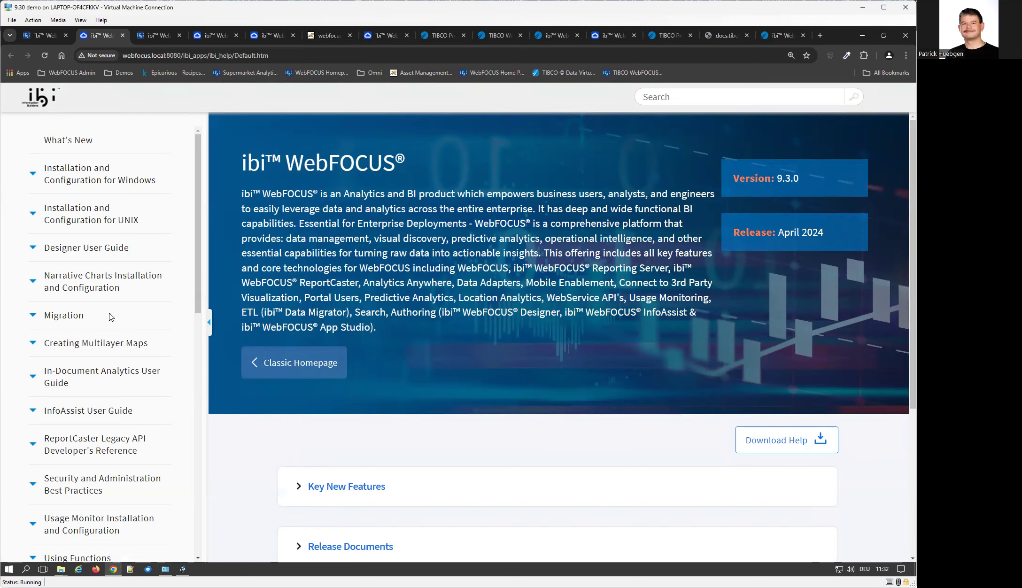
pyautogui.scroll(-5, 642, 310)
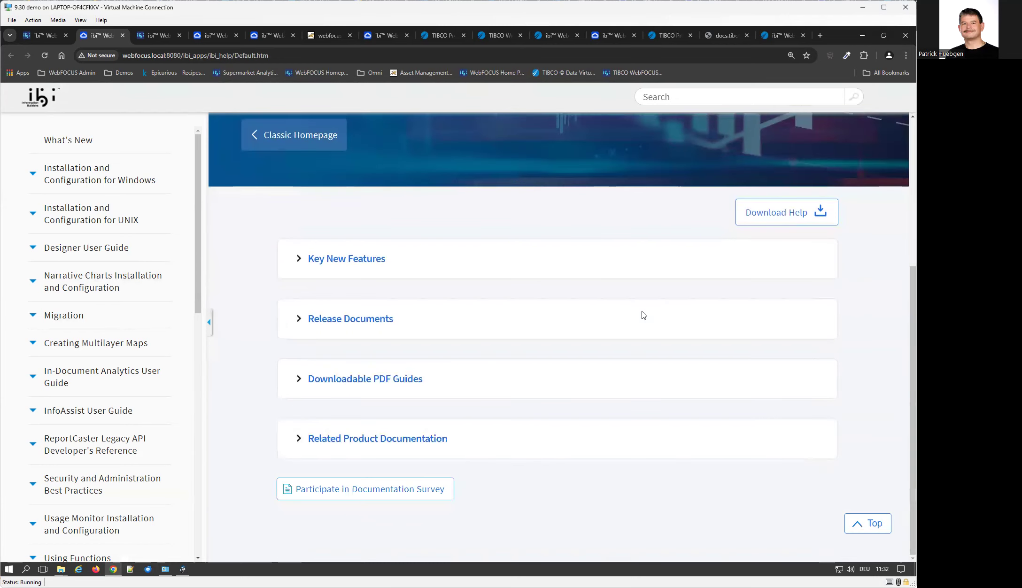
pyautogui.scroll(5, 642, 315)
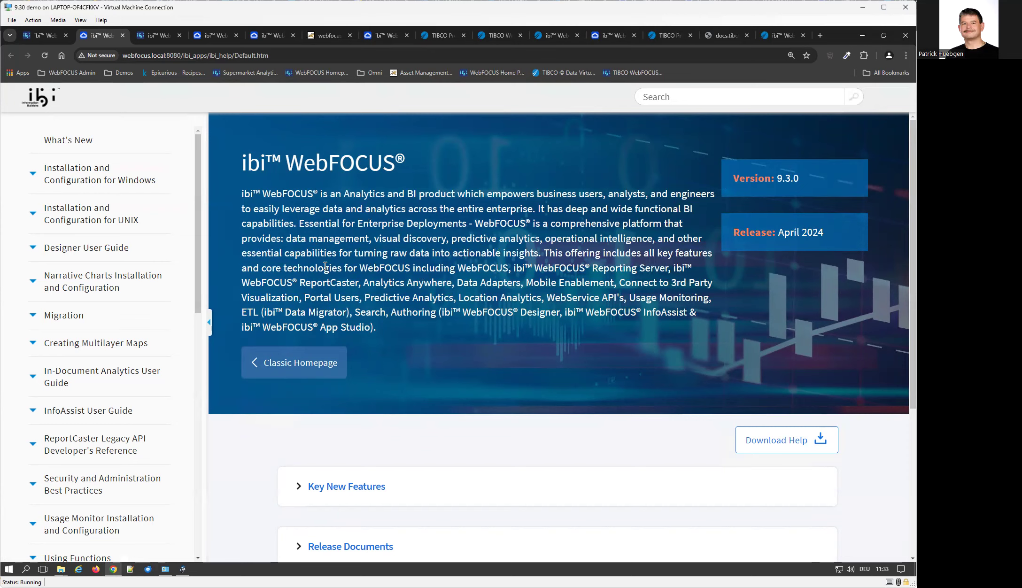
pyautogui.click(123, 35)
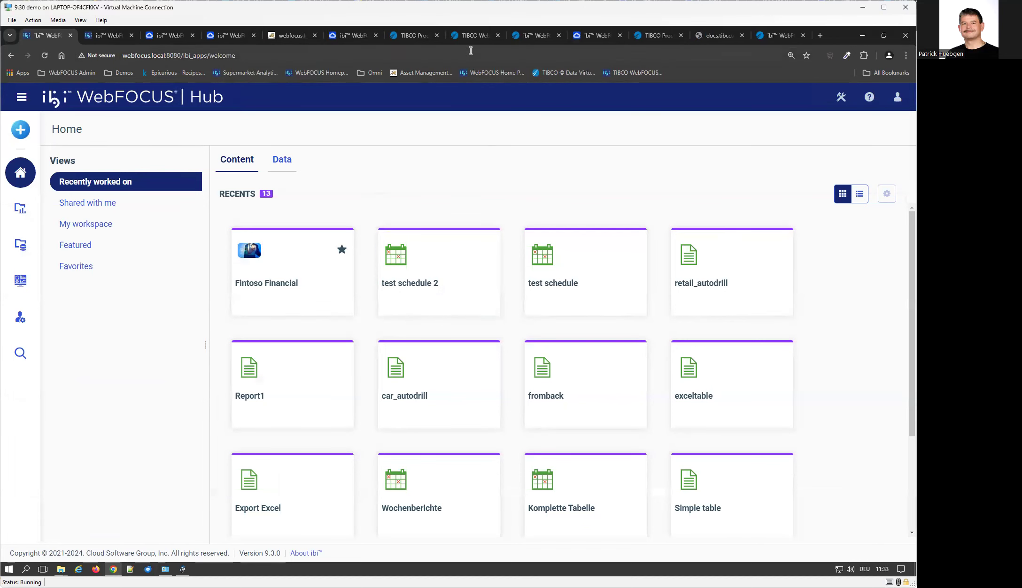
# In the TIBCO tab, cut the address back to the docs.tibco.com home page.
pyautogui.click(469, 36)
pyautogui.scroll(3, 524, 348)
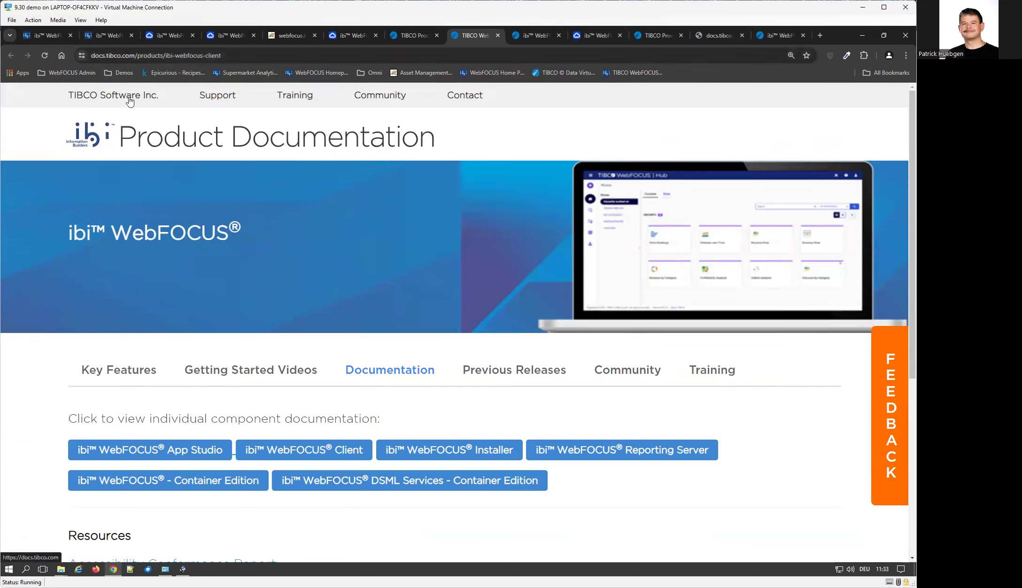
pyautogui.moveTo(135, 55); pyautogui.dragTo(305, 63)
pyautogui.press('Delete')
pyautogui.press('Return')
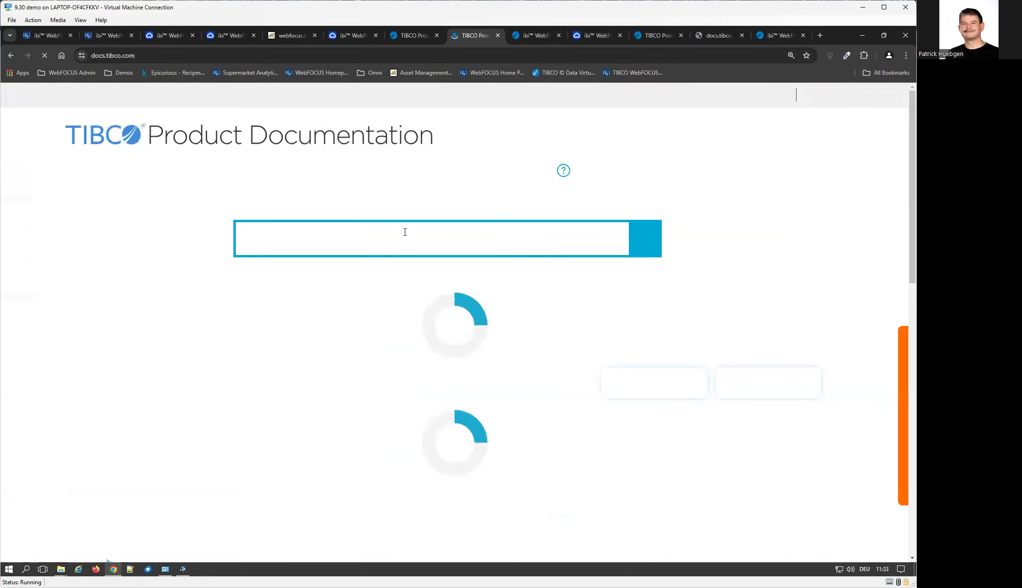
# Dismiss the documentation pop-up and choose ibi WebFOCUS Client from the component documentation list.
pyautogui.scroll(-4, 471, 353)
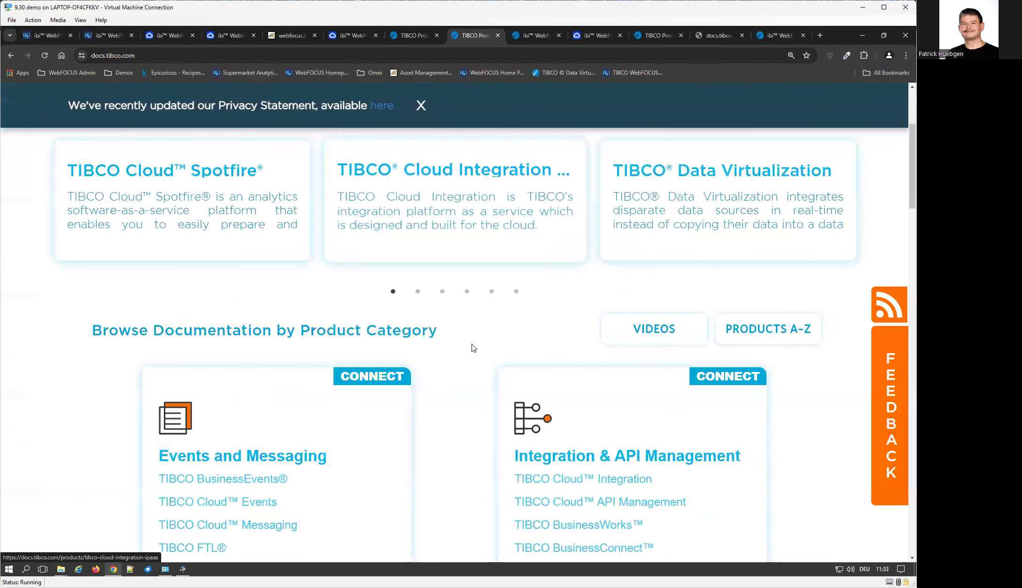
pyautogui.scroll(-15, 472, 345)
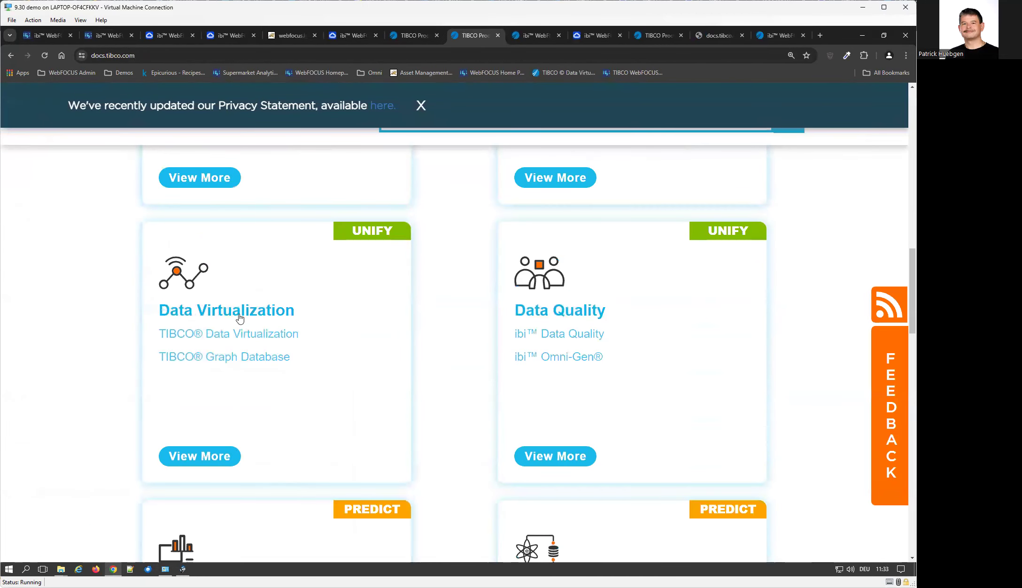
pyautogui.scroll(-4, 392, 357)
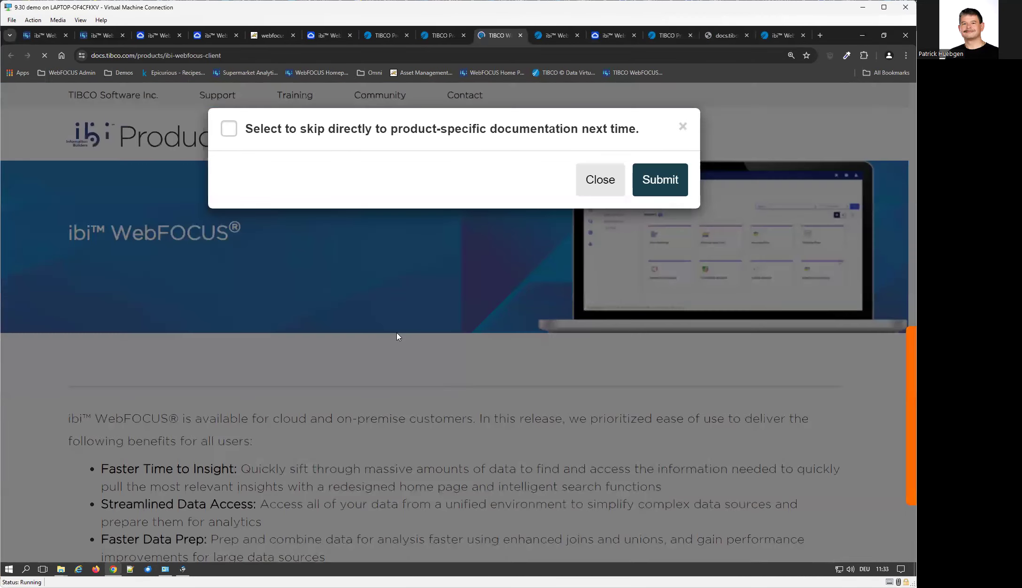
pyautogui.click(662, 183)
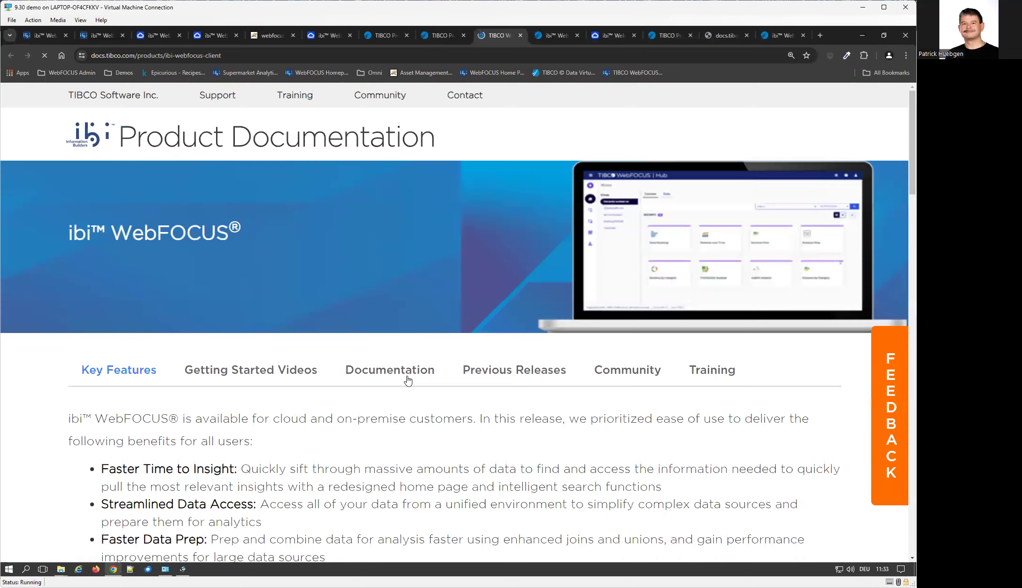
pyautogui.scroll(-1, 410, 374)
pyautogui.click(388, 327)
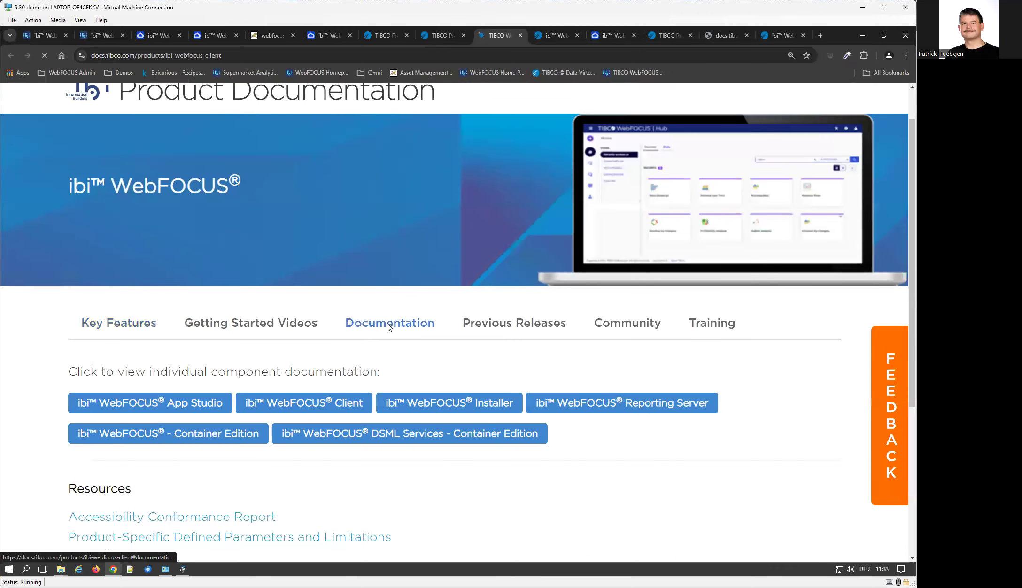
pyautogui.scroll(-1, 388, 327)
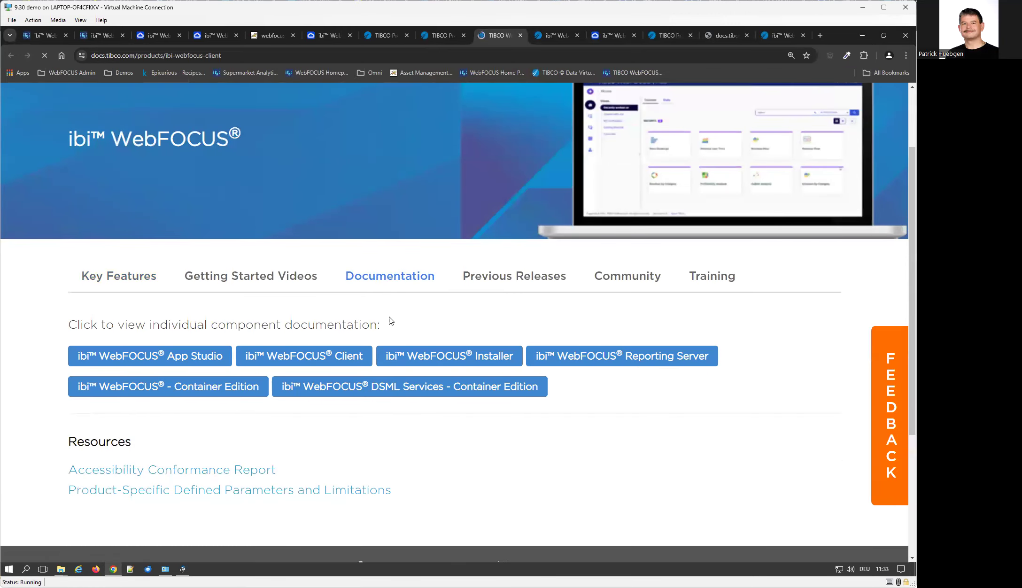
pyautogui.click(309, 361)
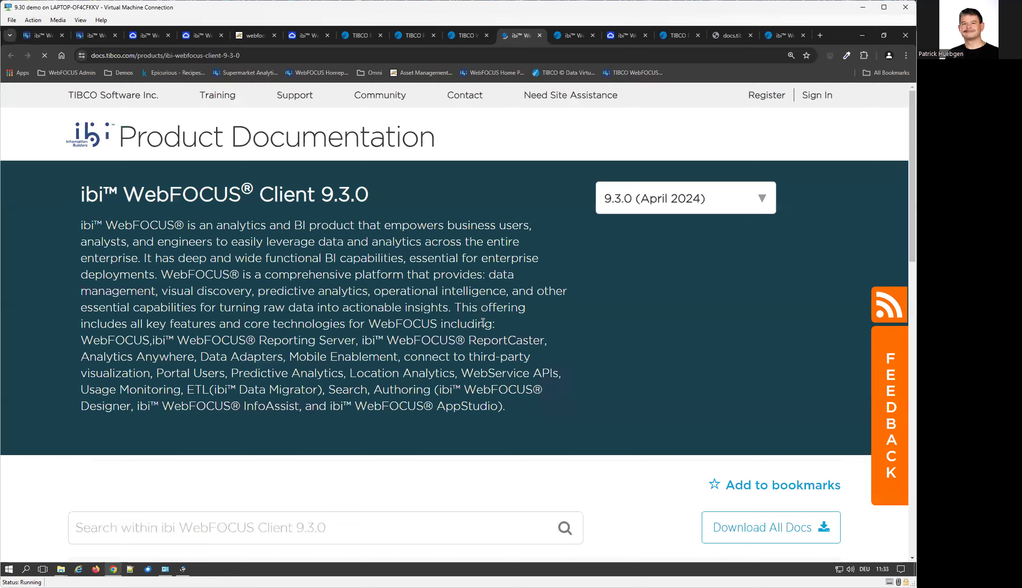
# Open the 9.3.0 Web Help under Online Help, scroll to Download Help, then return to the docs tab.
pyautogui.scroll(-5, 483, 323)
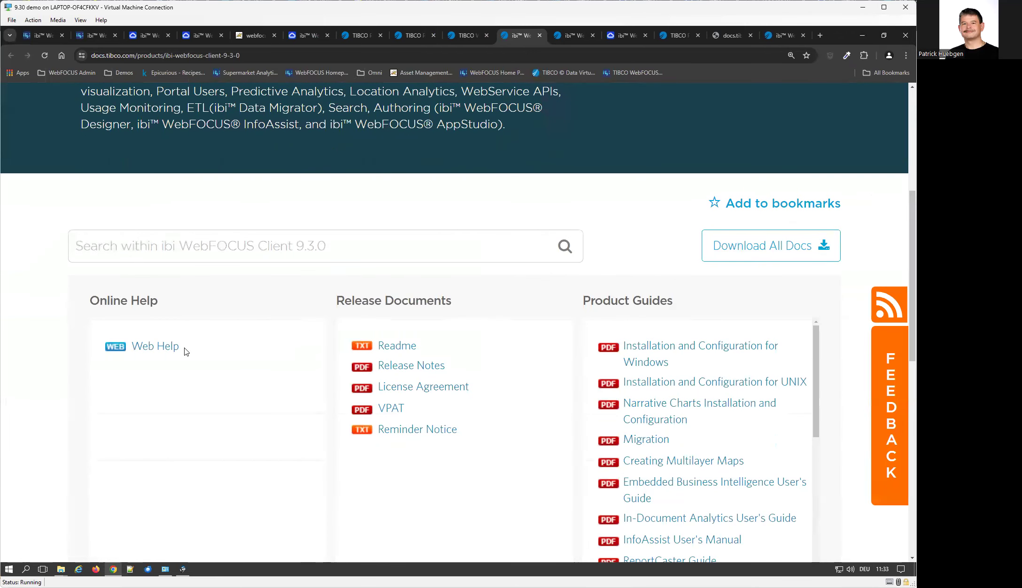
pyautogui.click(151, 347)
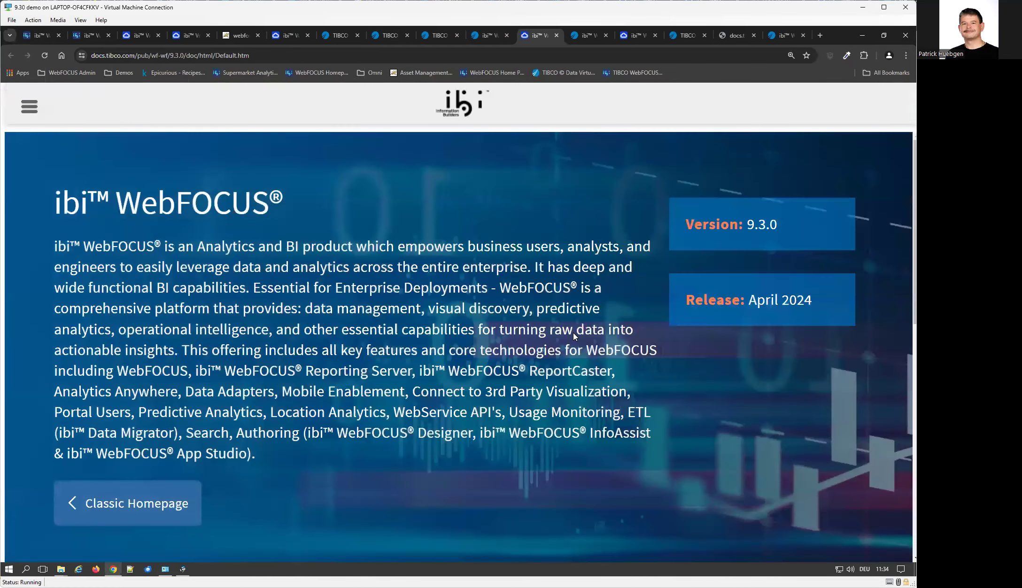
pyautogui.scroll(-5, 575, 332)
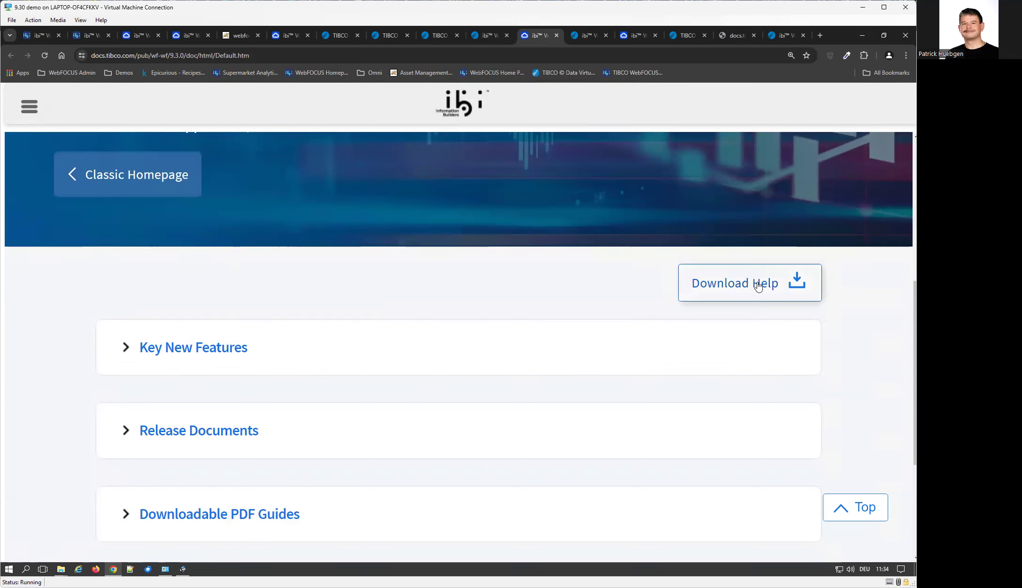
pyautogui.click(491, 35)
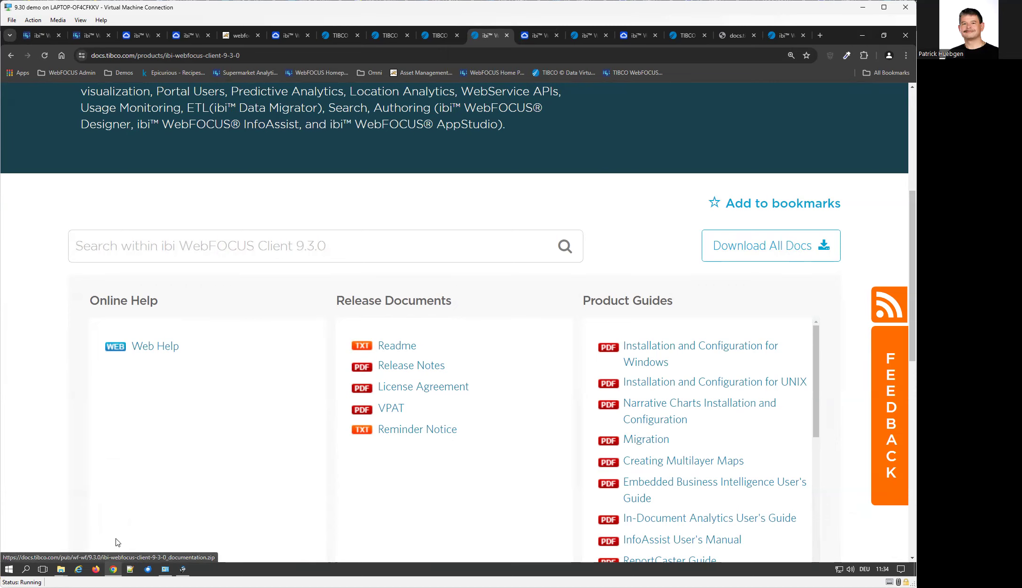
# Open IBI_wf-wf_9.3.0_documents.zip from the E:\install File Explorer window.
pyautogui.click(60, 569)
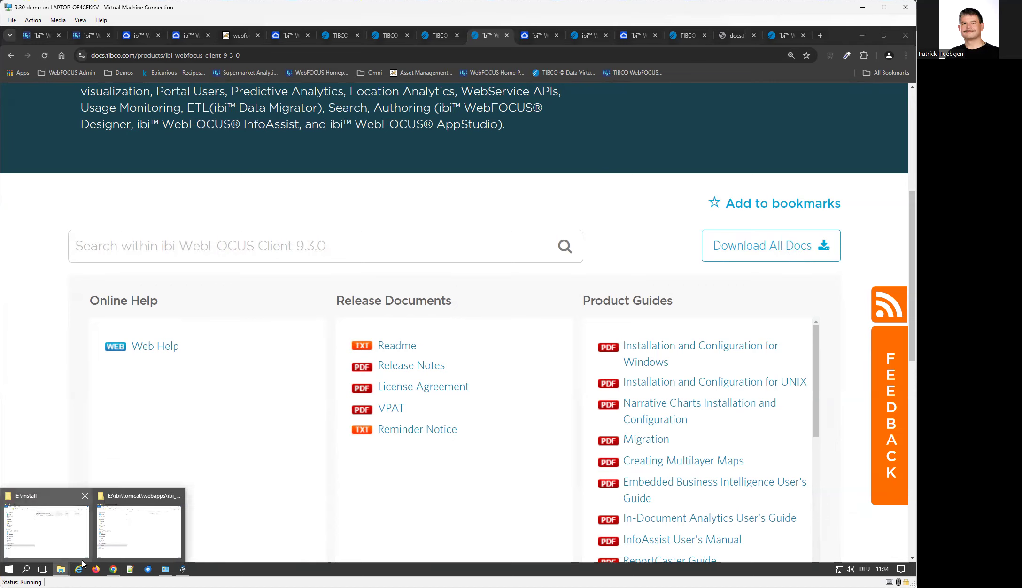
pyautogui.click(51, 540)
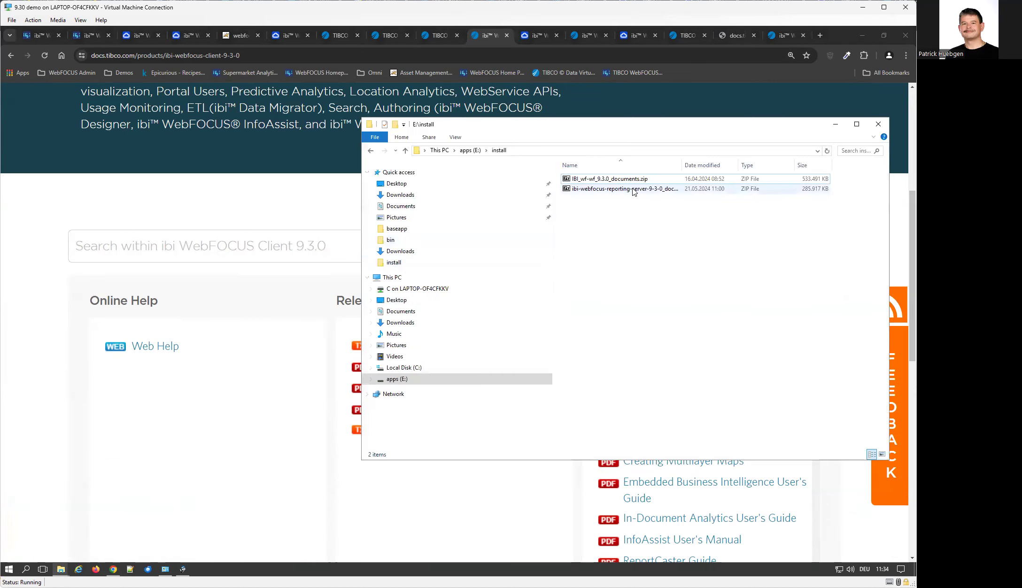
pyautogui.click(633, 180)
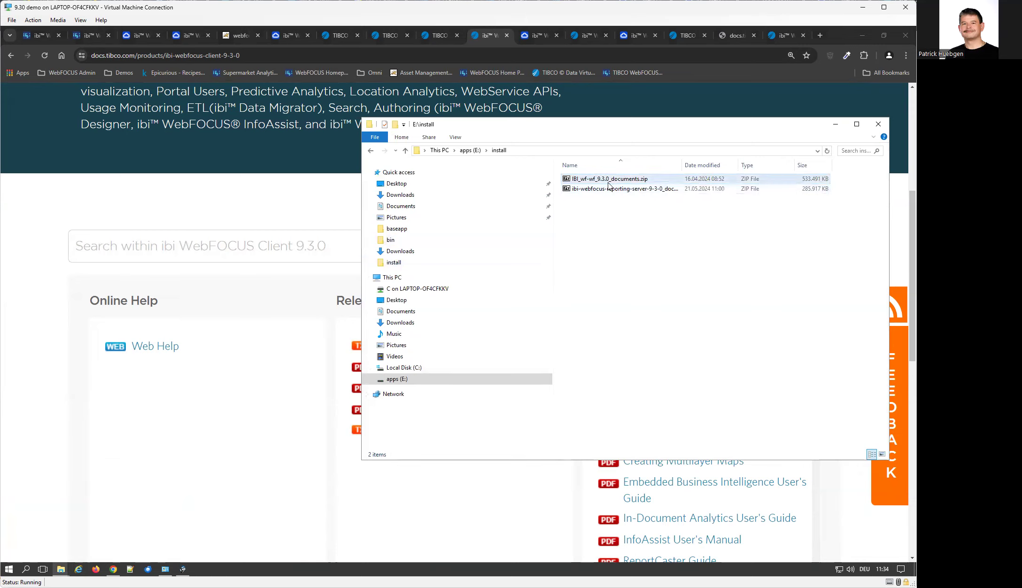
pyautogui.click(638, 190)
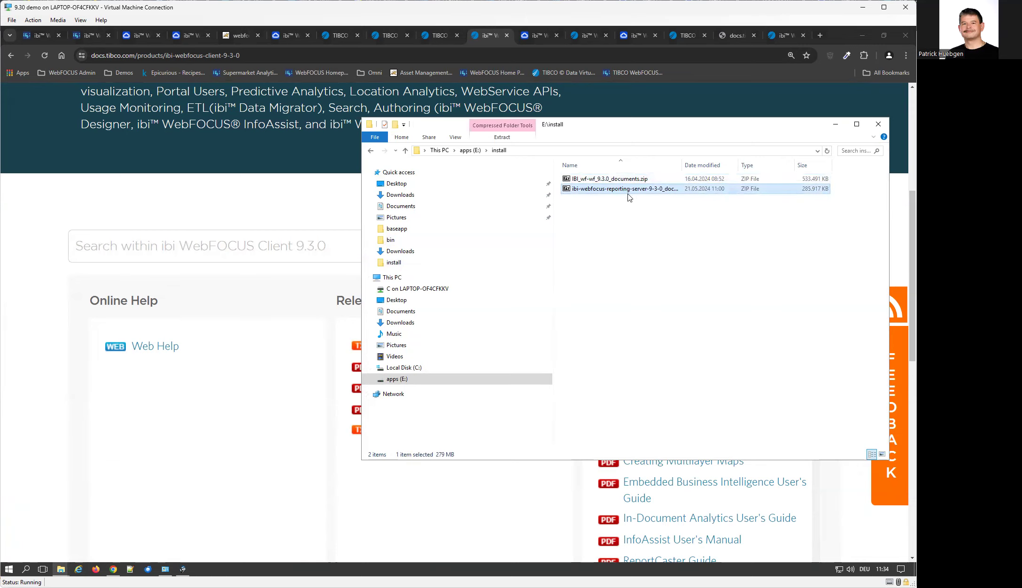
pyautogui.click(624, 180)
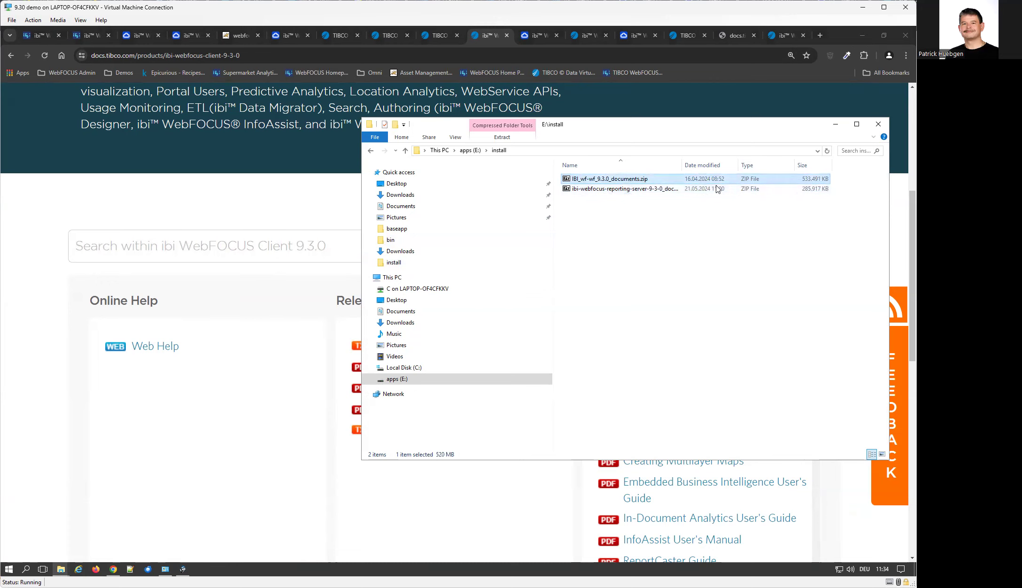
pyautogui.doubleClick(645, 182)
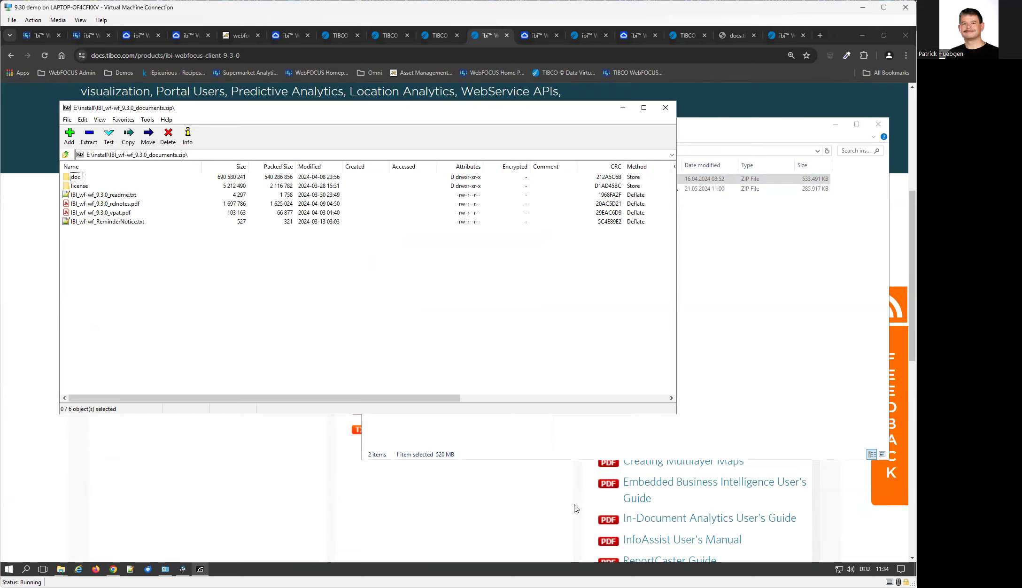
# Browse into the archive's doc\html folder, then close 7-Zip and the E:\install window.
pyautogui.doubleClick(76, 177)
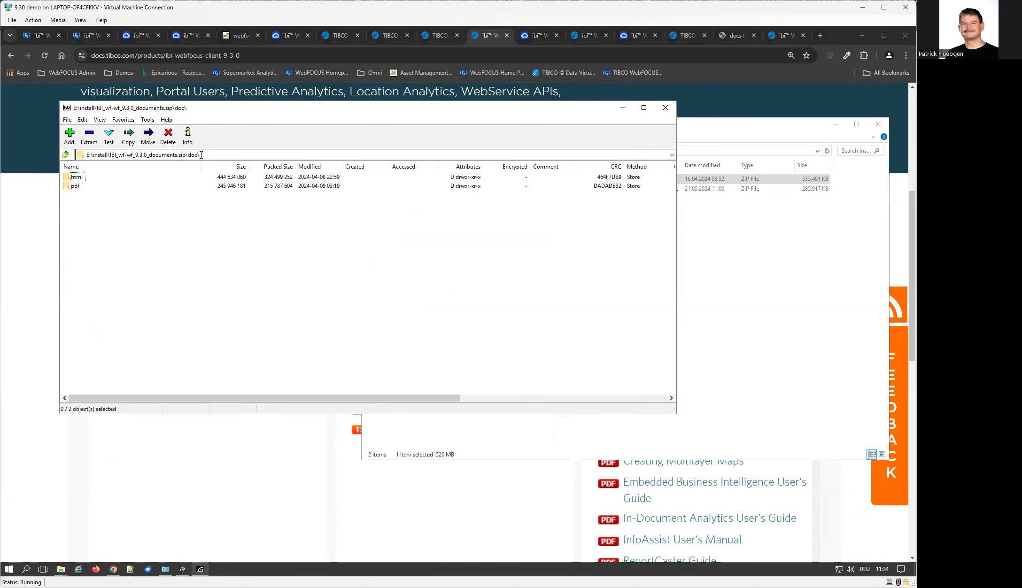
pyautogui.doubleClick(77, 177)
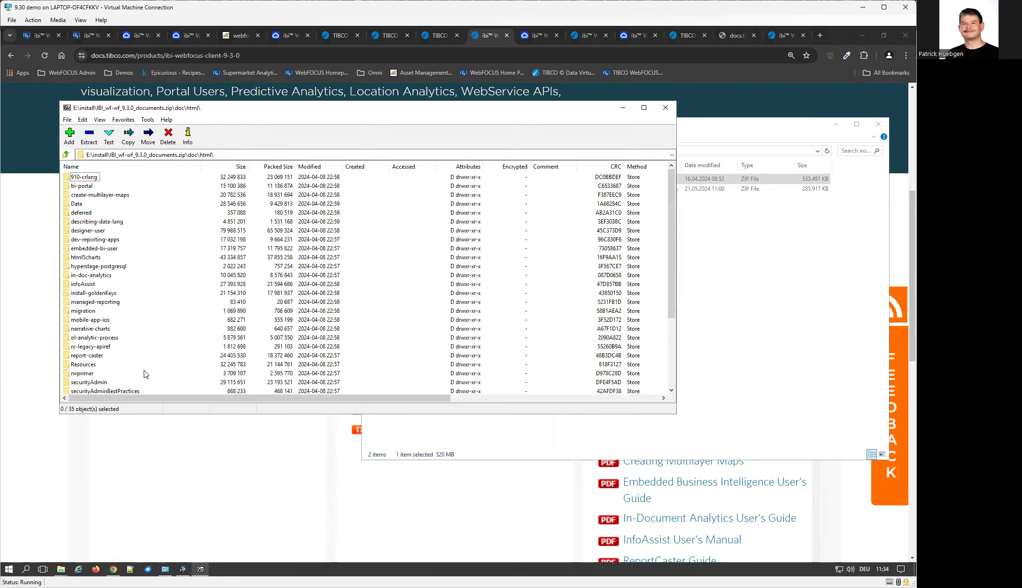
pyautogui.click(660, 110)
pyautogui.click(878, 123)
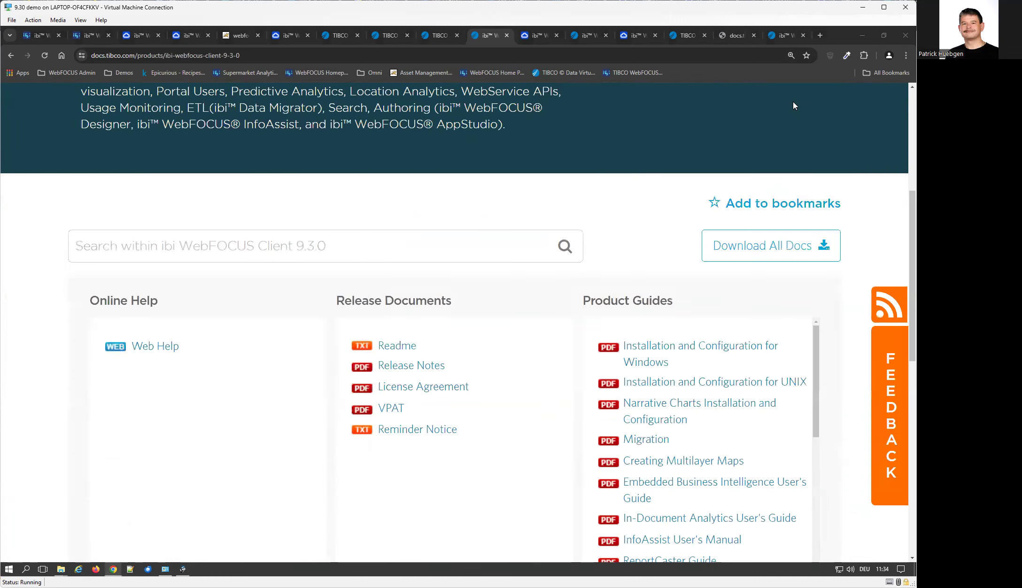
# Open the ibi WebFOCUS Reporting Server documentation from the WebFOCUS product page.
pyautogui.scroll(5, 717, 354)
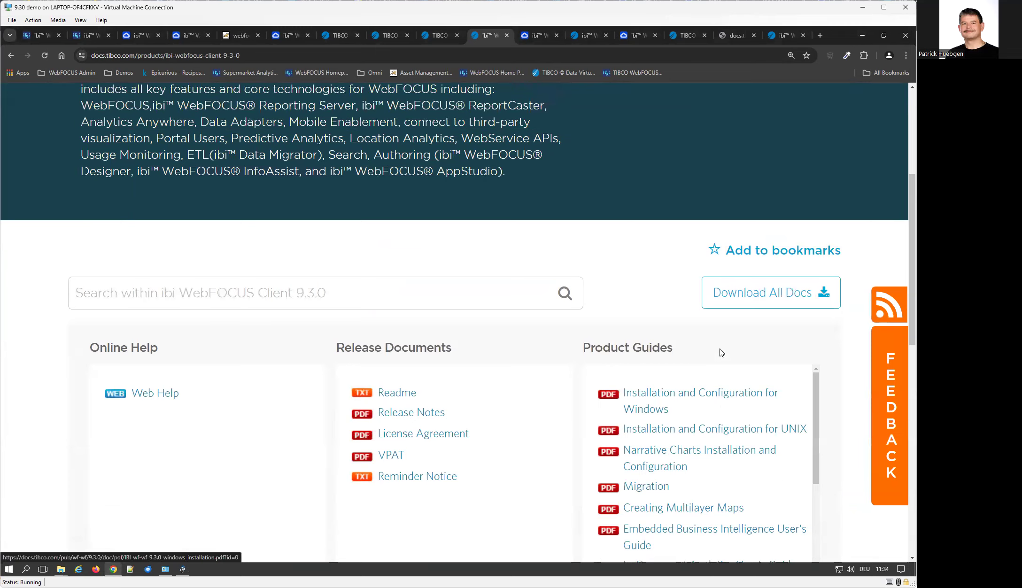
pyautogui.click(439, 35)
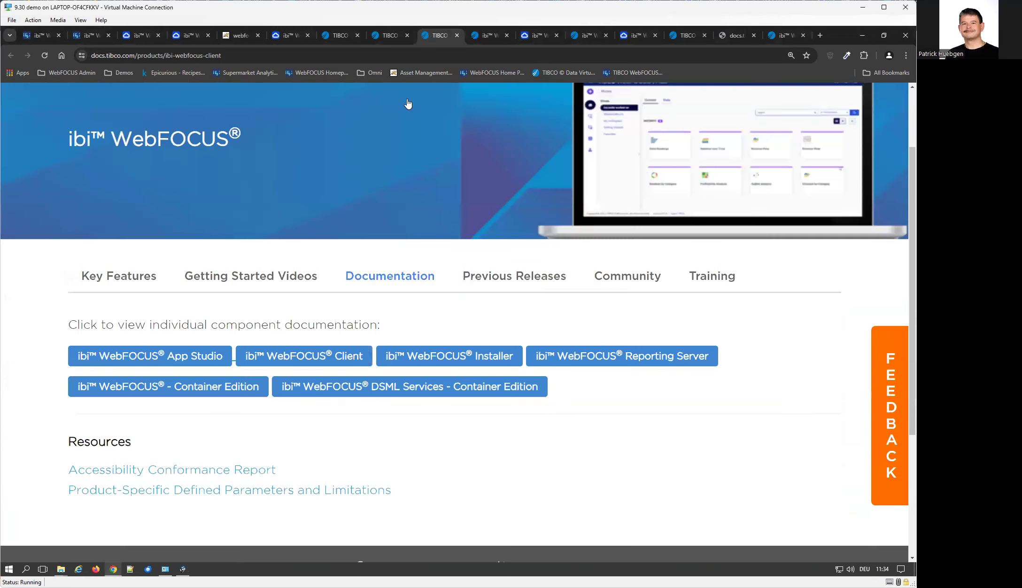
pyautogui.click(658, 357)
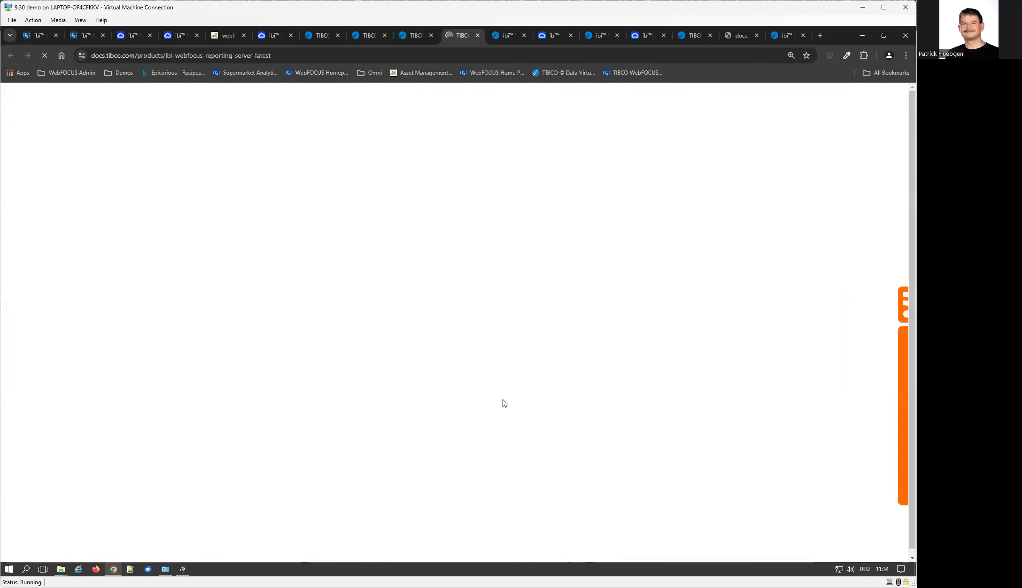
# View the Reporting Server 9.3.0 Web Help and its offline ZIP download, then go back.
pyautogui.scroll(-4, 474, 359)
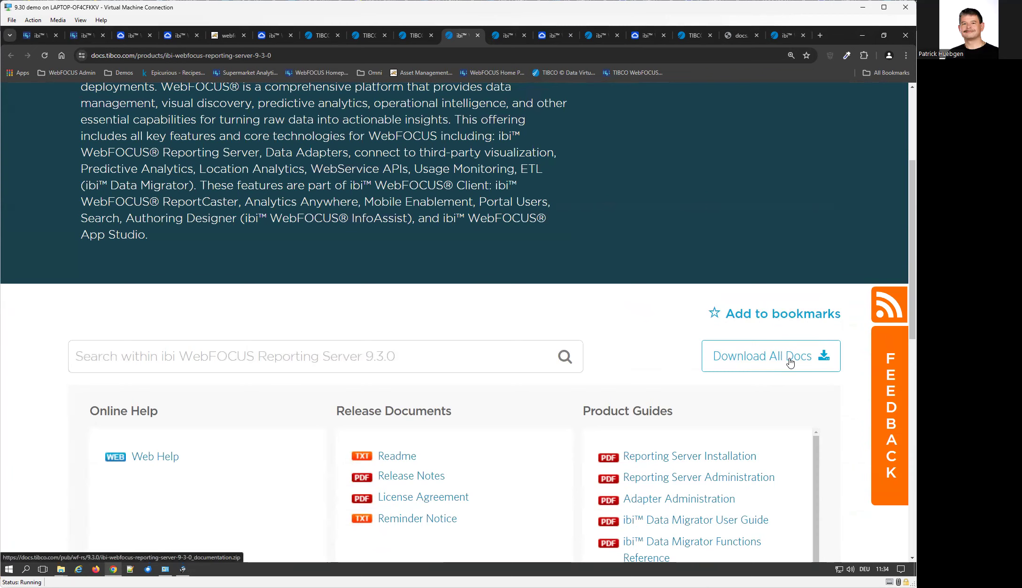
pyautogui.scroll(-1, 769, 358)
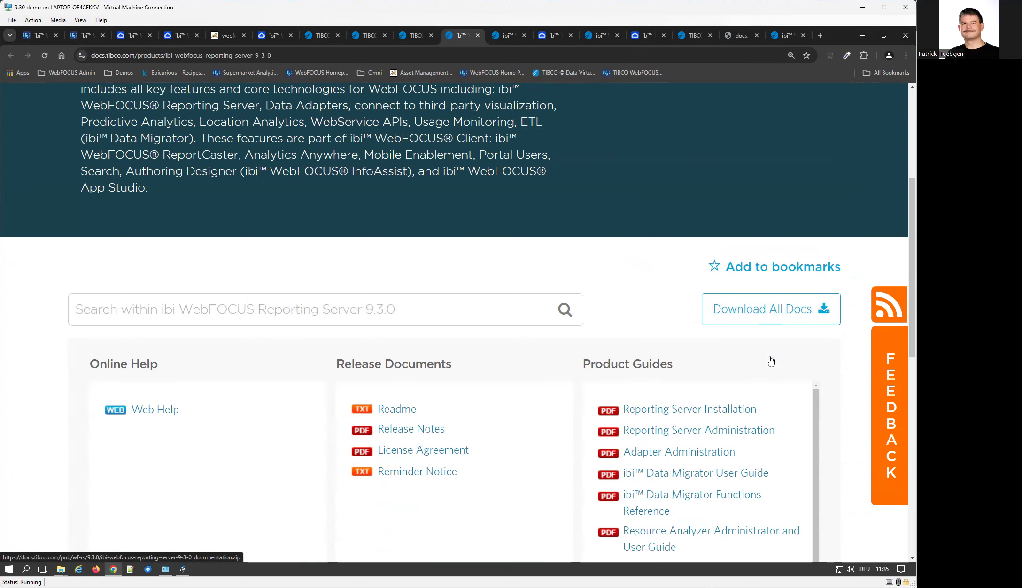
pyautogui.click(147, 412)
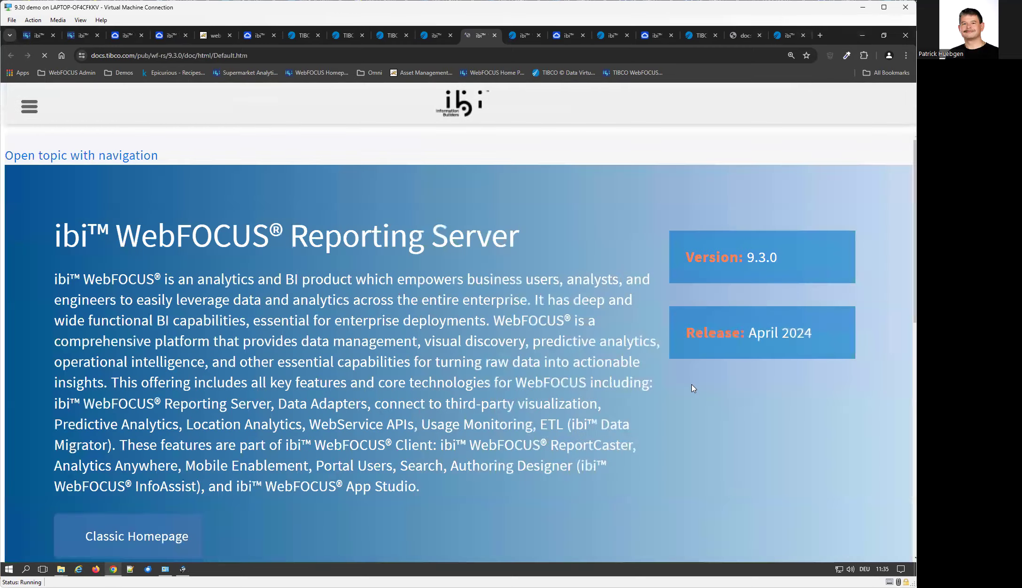
pyautogui.scroll(-6, 694, 389)
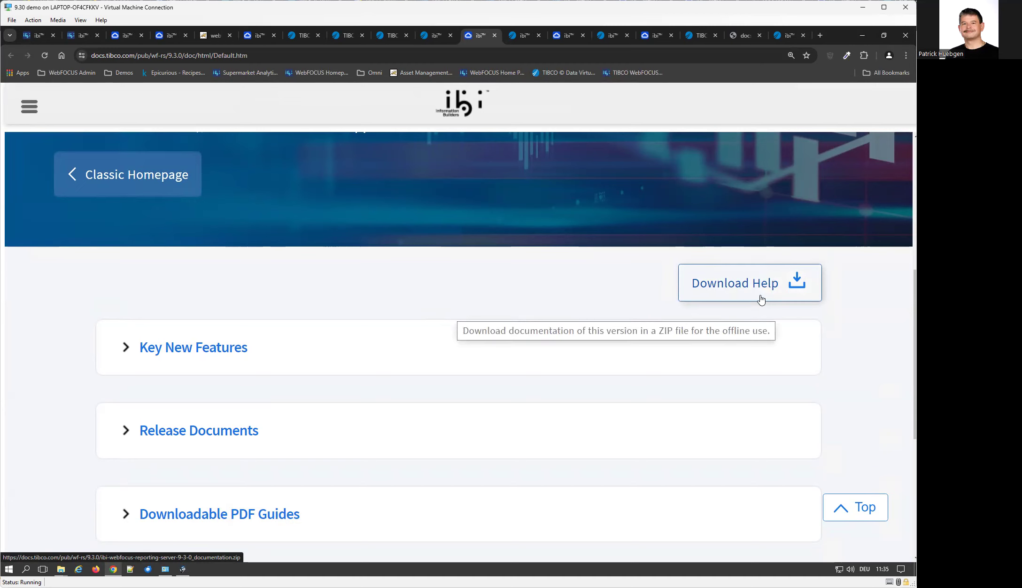
pyautogui.scroll(4, 604, 278)
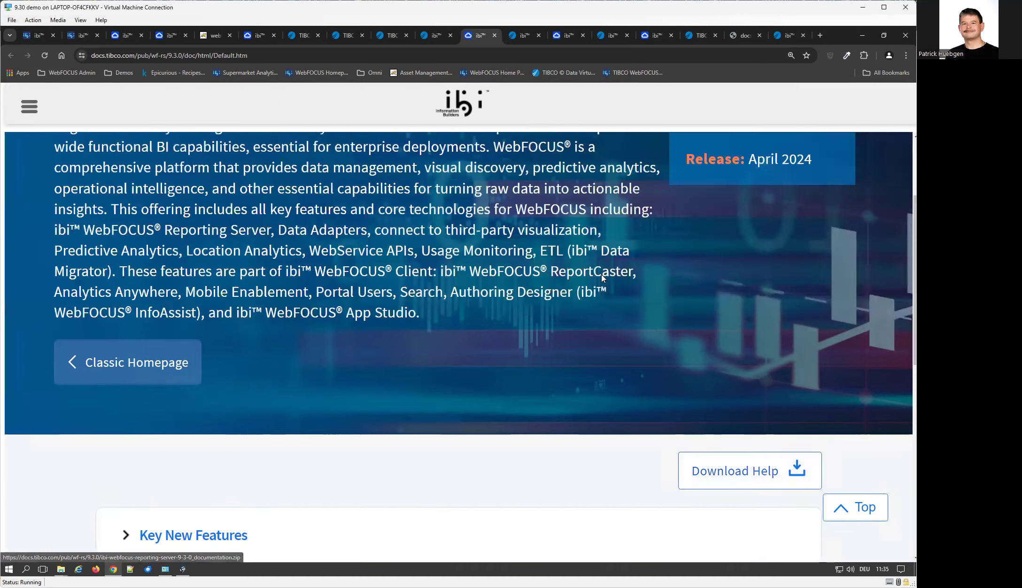
pyautogui.scroll(3, 583, 217)
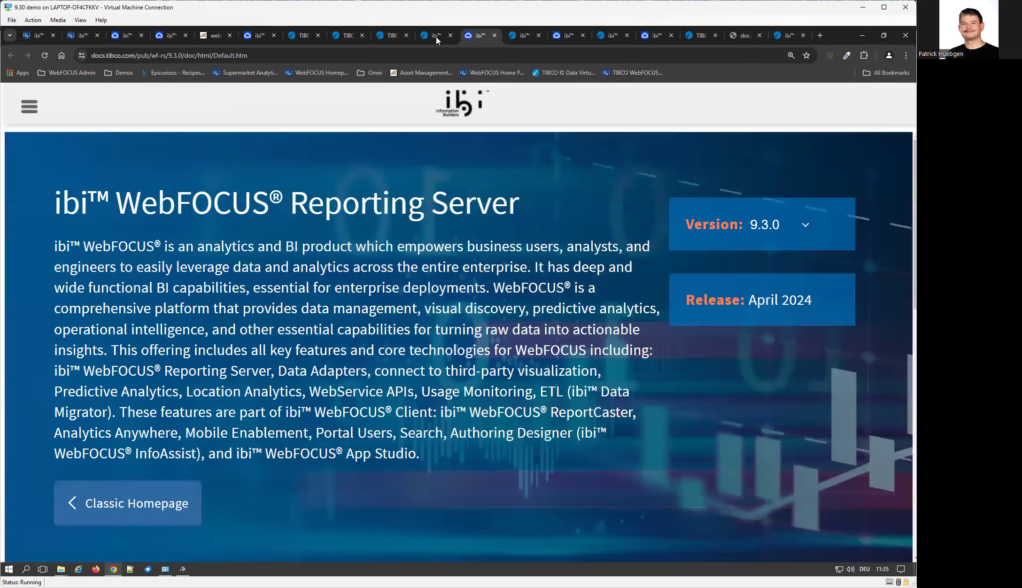
pyautogui.click(436, 36)
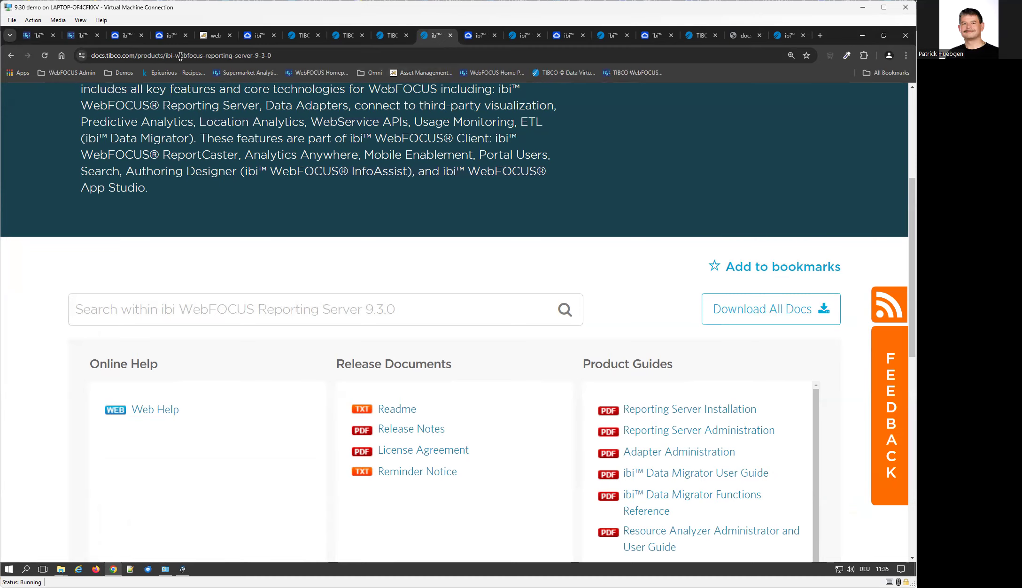
# Close all tabs to the right of the WebFOCUS Hub tab, confirming Leave site.
pyautogui.click(74, 36)
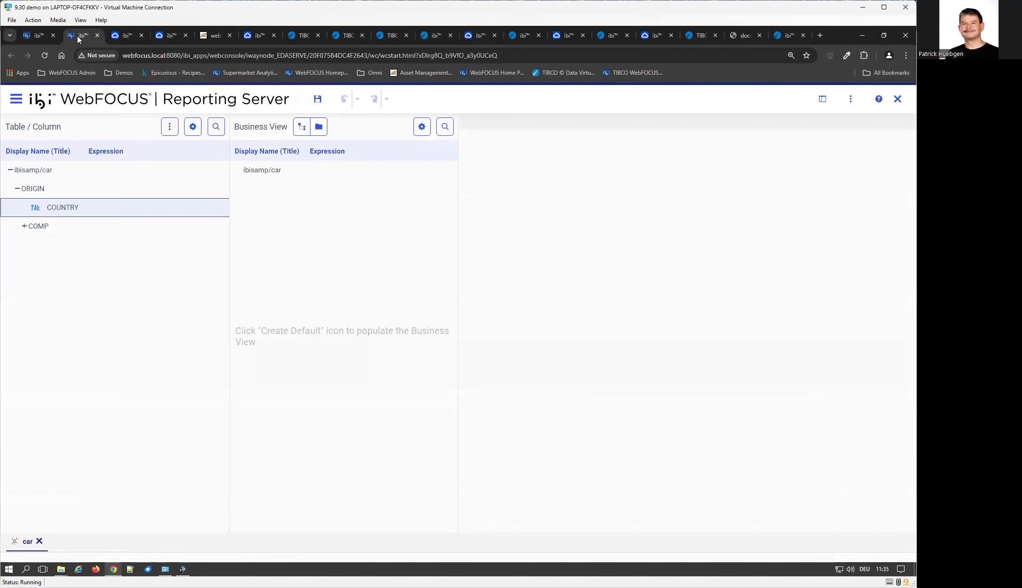
pyautogui.rightClick(76, 36)
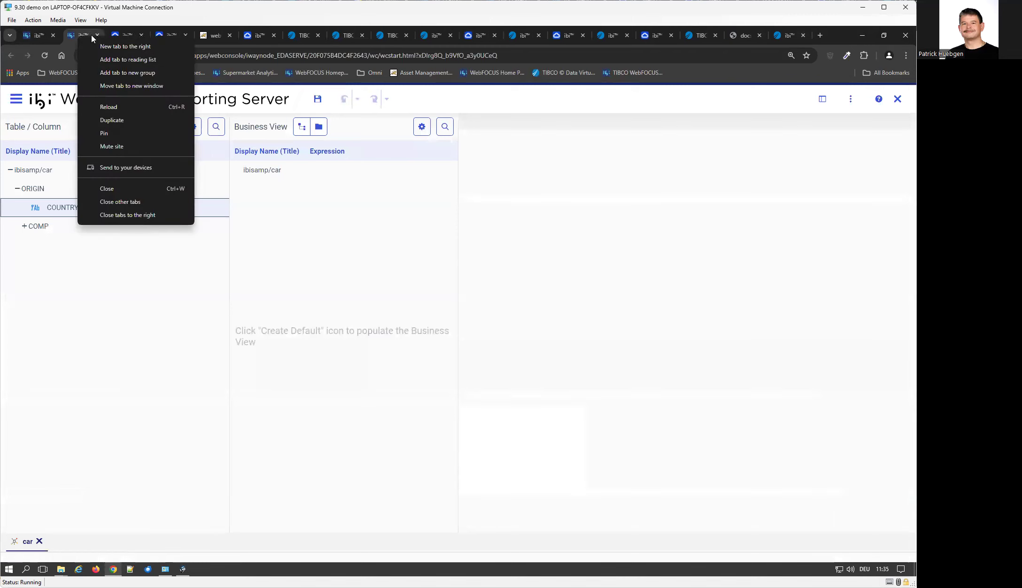
pyautogui.click(31, 37)
pyautogui.rightClick(34, 40)
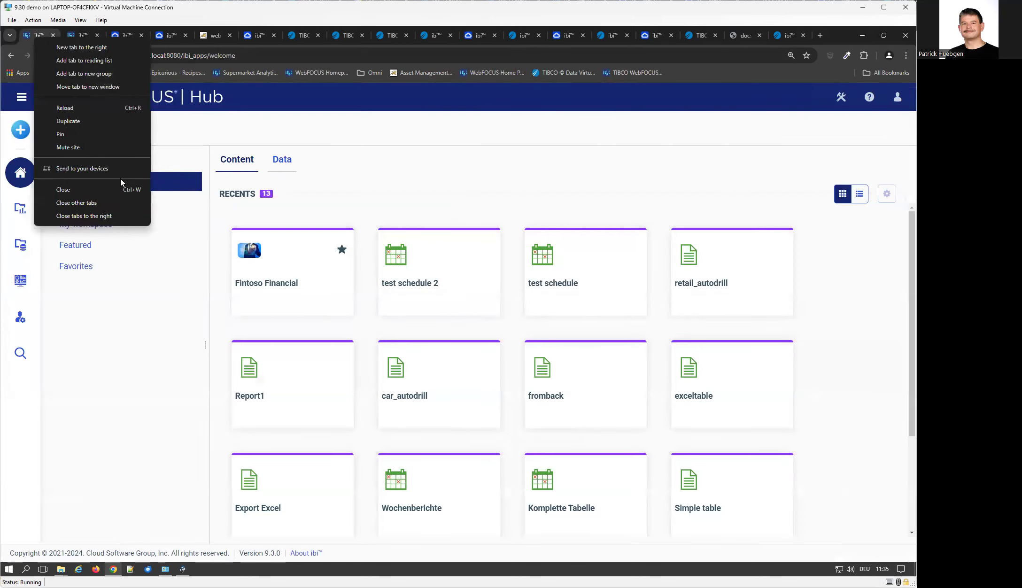
pyautogui.click(112, 217)
pyautogui.click(499, 116)
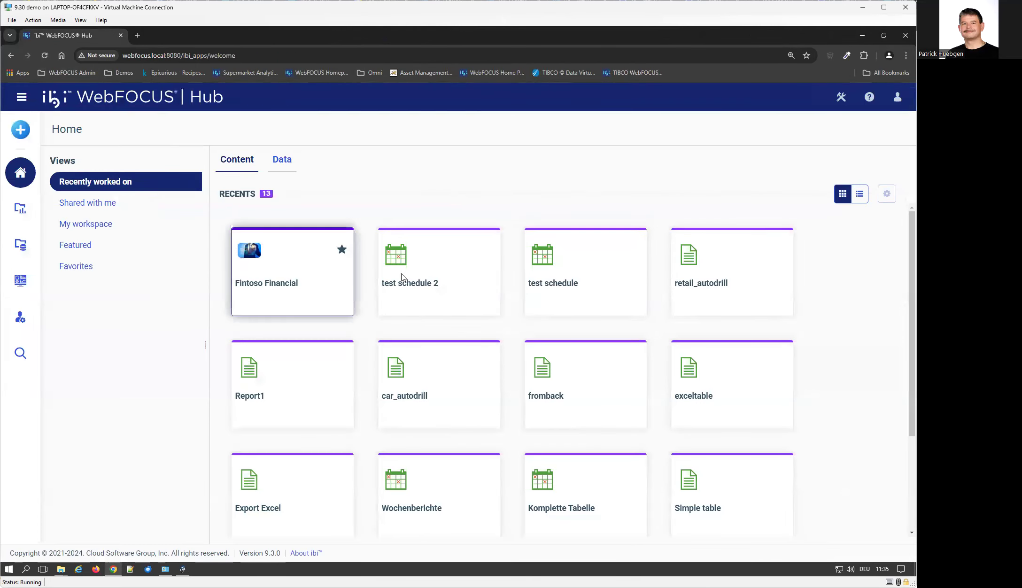
# Disable the Ethernet 4 connection in Network Connections.
pyautogui.hotkey('alt', 'Tab')
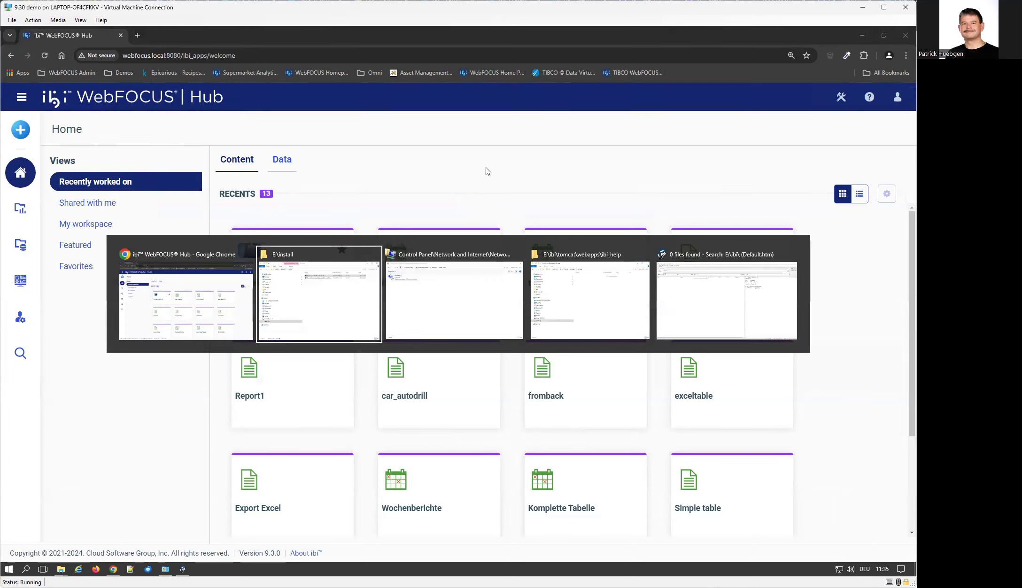
pyautogui.hotkey('alt', 'Tab')
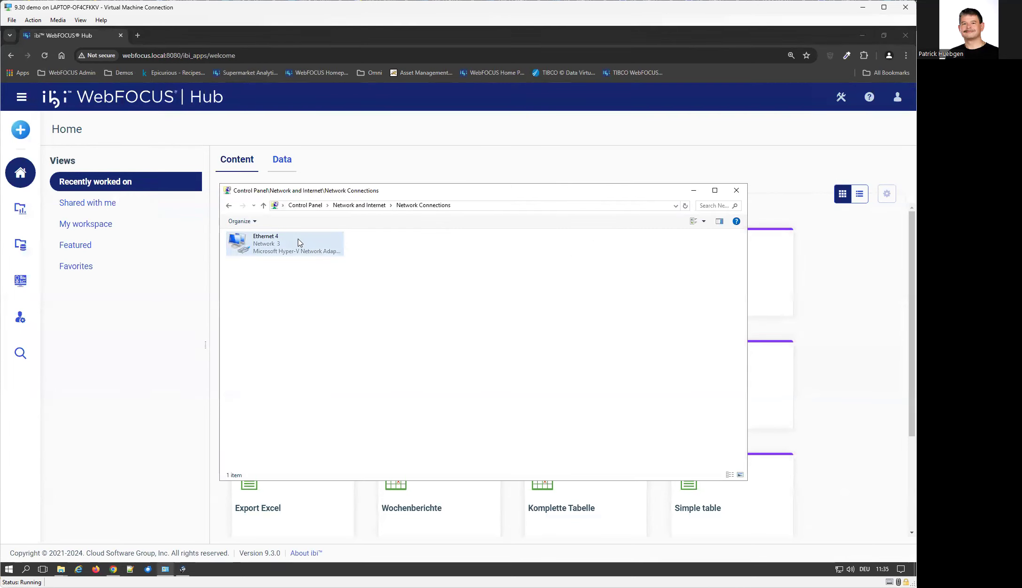
pyautogui.rightClick(299, 243)
pyautogui.click(324, 246)
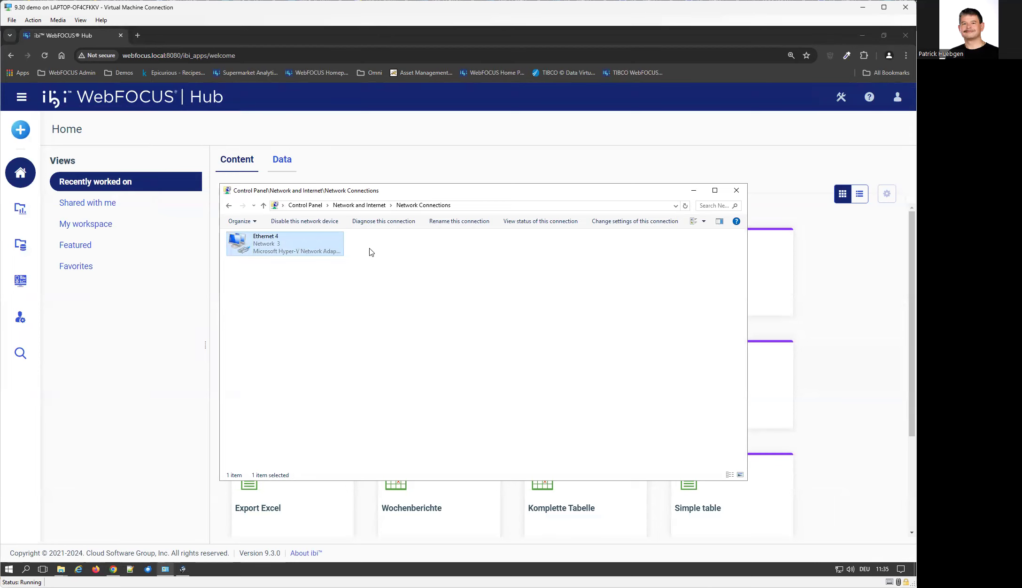
# Return to Chrome and reload the WebFOCUS Hub page.
pyautogui.click(432, 136)
pyautogui.click(269, 52)
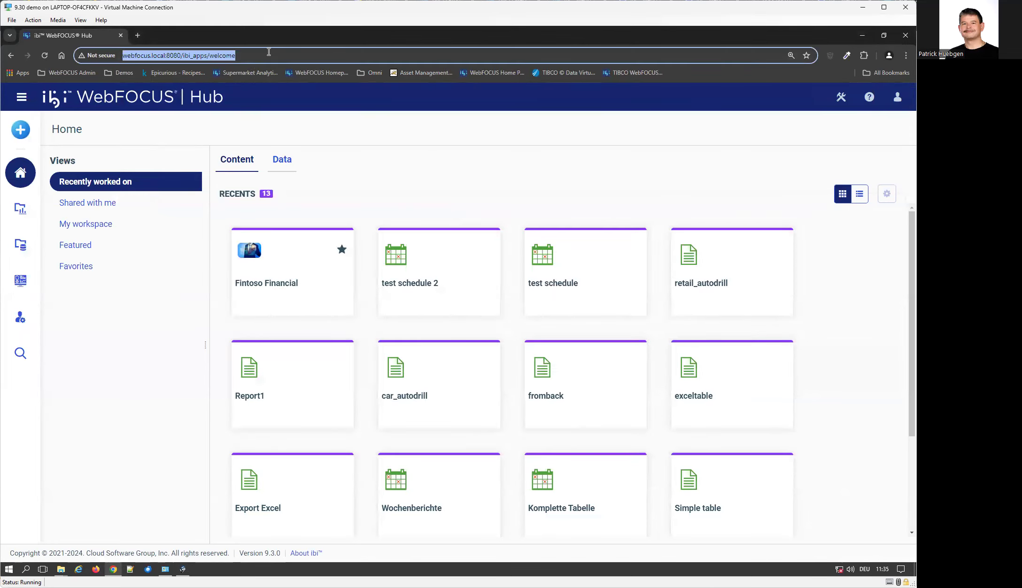
pyautogui.press('Return')
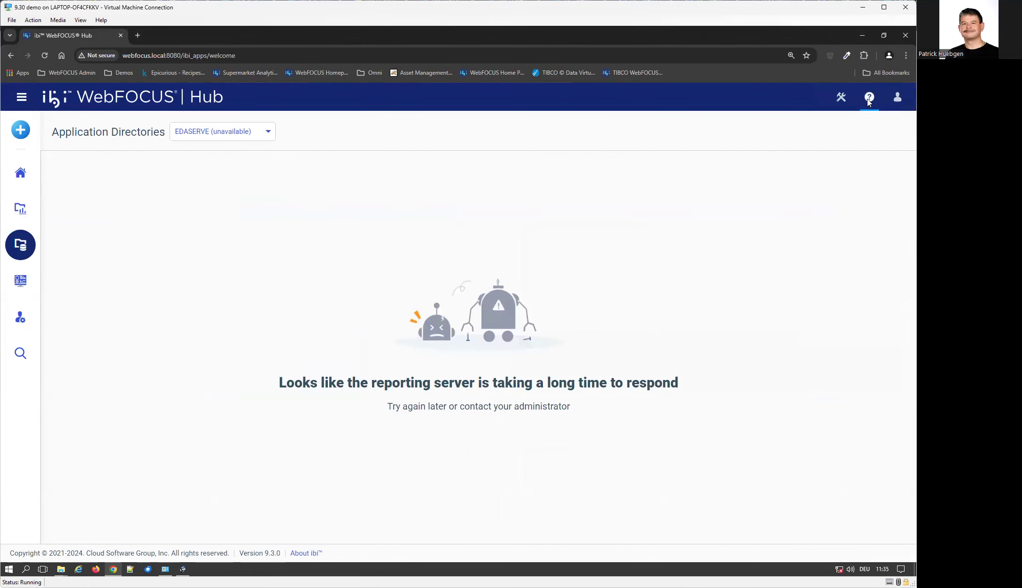
# From Hub Home, open Web Client Help offline, close its tab, and refresh the Hub with F5.
pyautogui.click(26, 176)
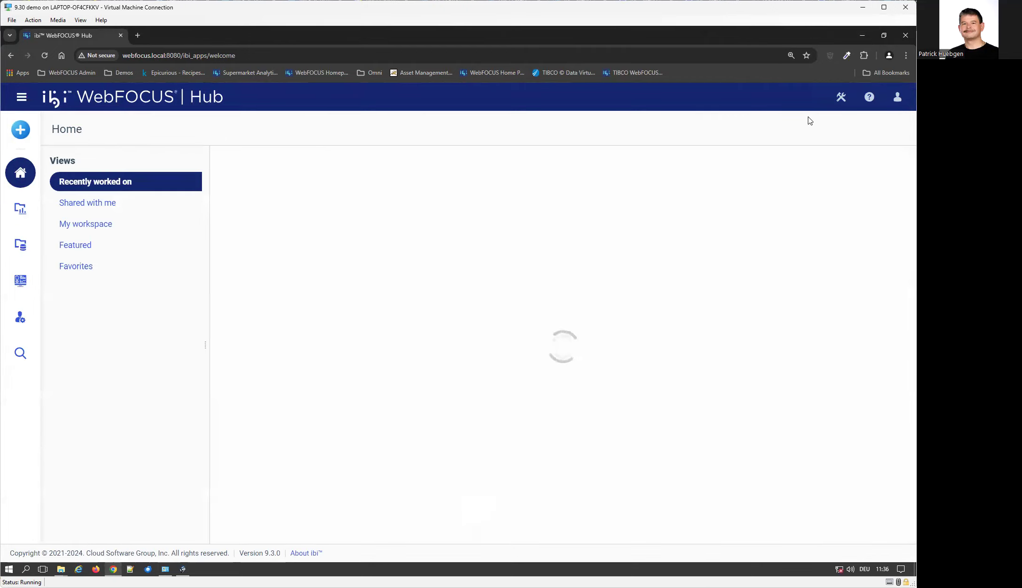
pyautogui.click(840, 97)
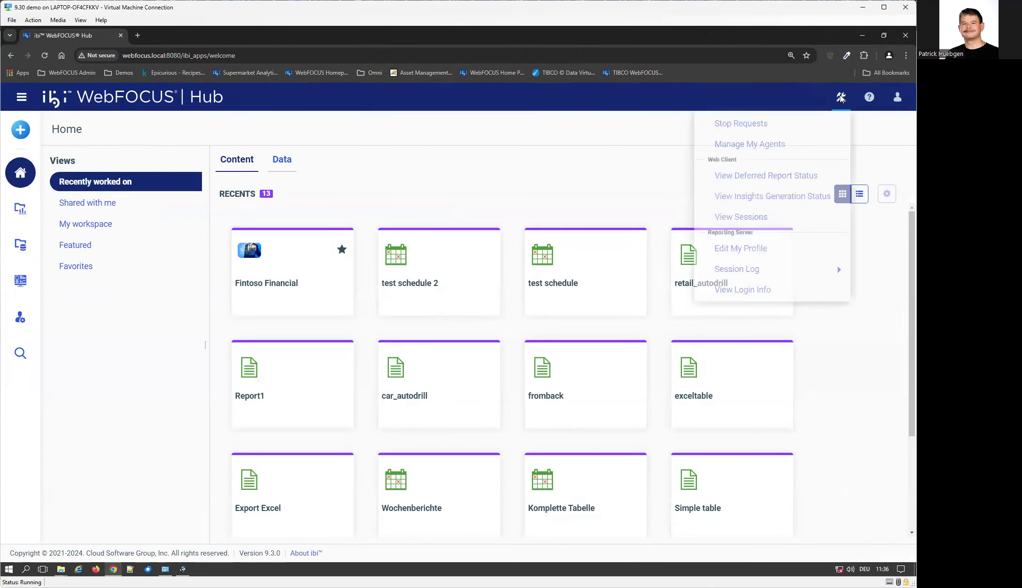
pyautogui.click(870, 97)
pyautogui.moveTo(799, 123)
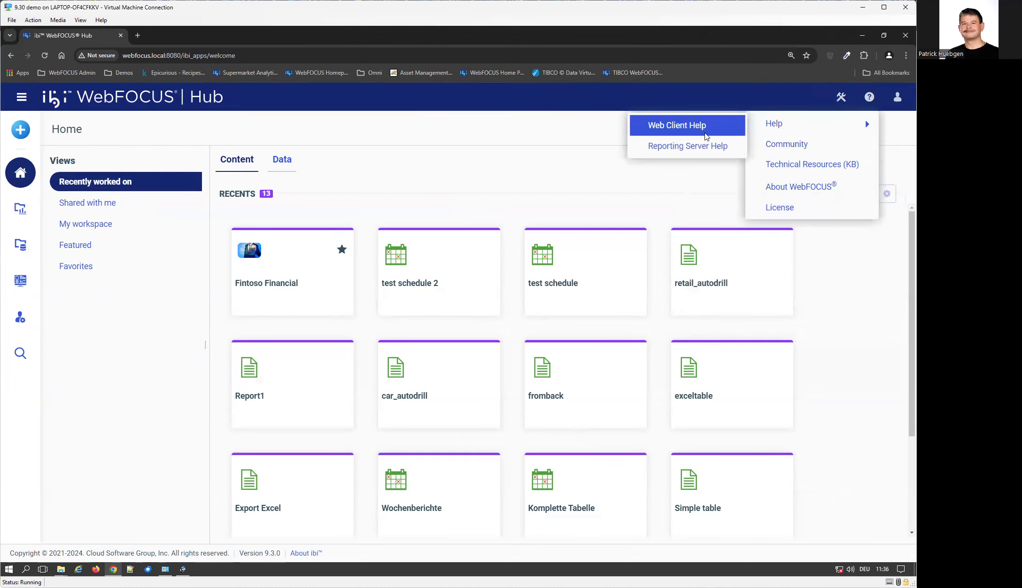
pyautogui.click(706, 136)
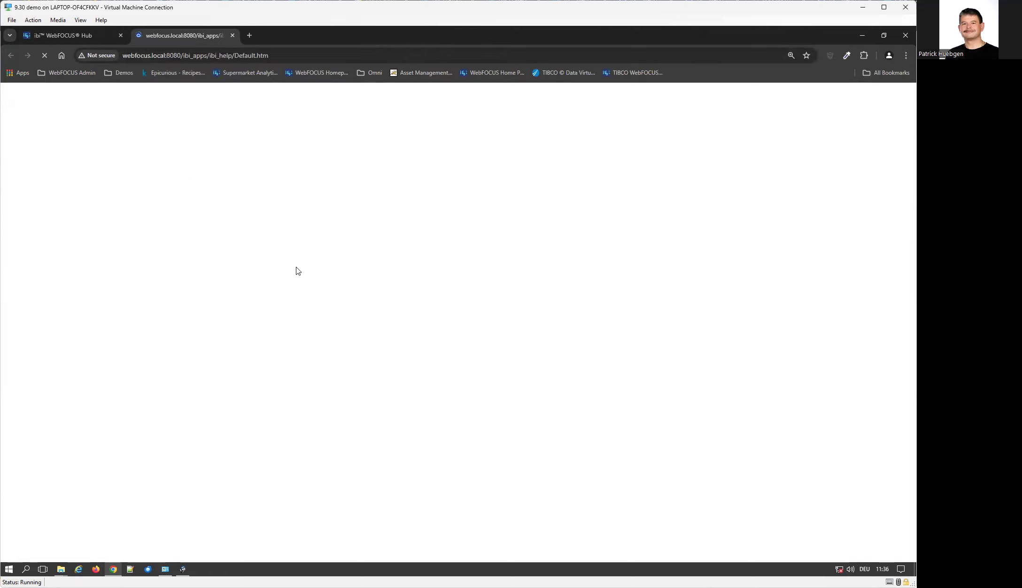
pyautogui.click(232, 35)
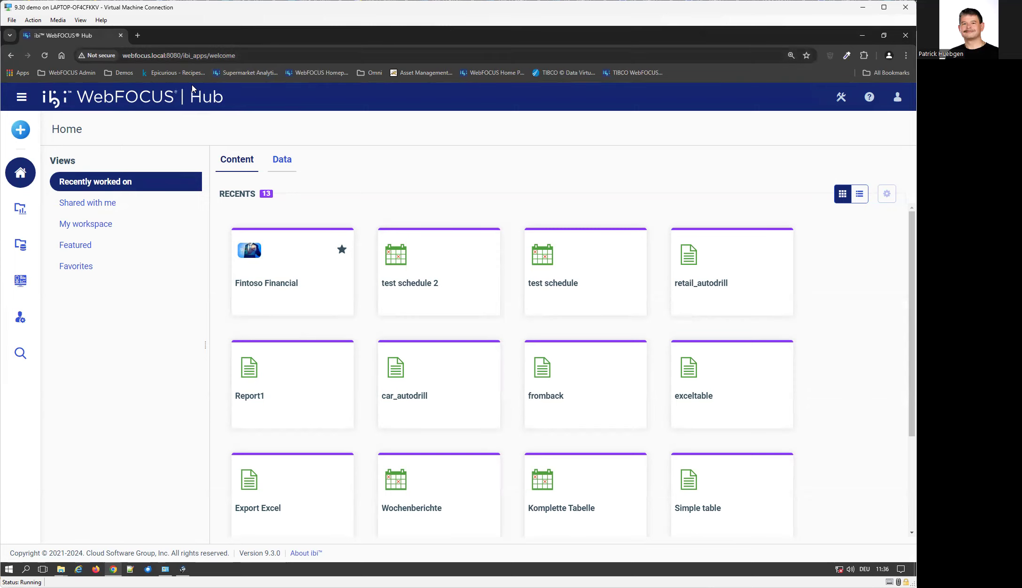
pyautogui.press('F5')
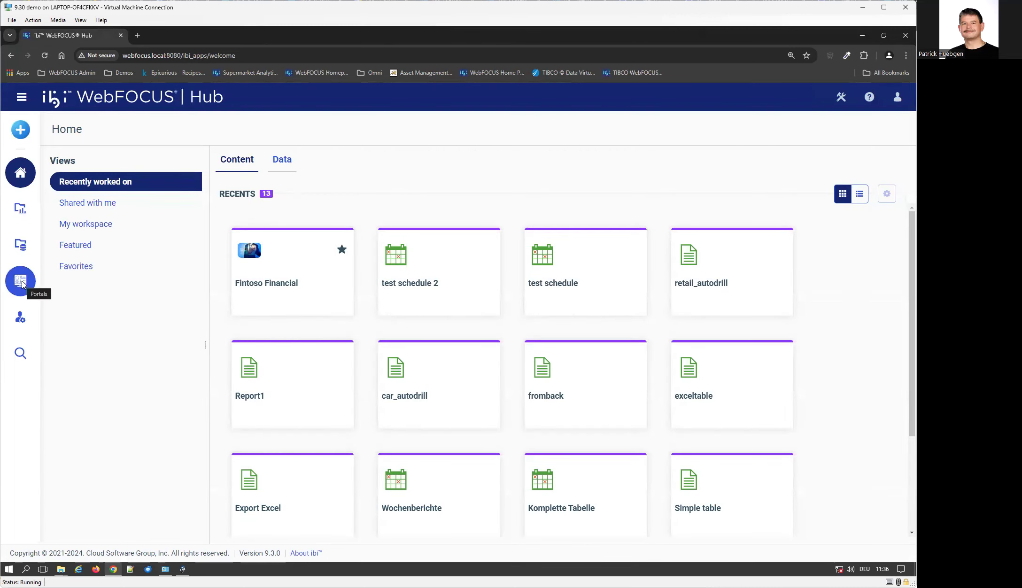
# Open the Management Center Administration Console, then a new tab with the Reporting Server sign-in page.
pyautogui.click(22, 319)
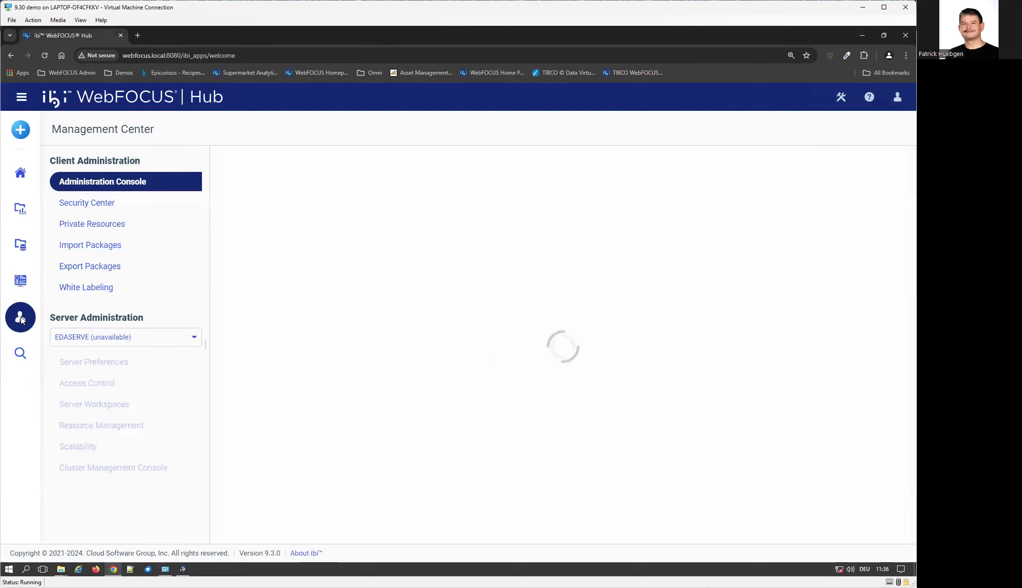
pyautogui.click(857, 36)
pyautogui.click(114, 569)
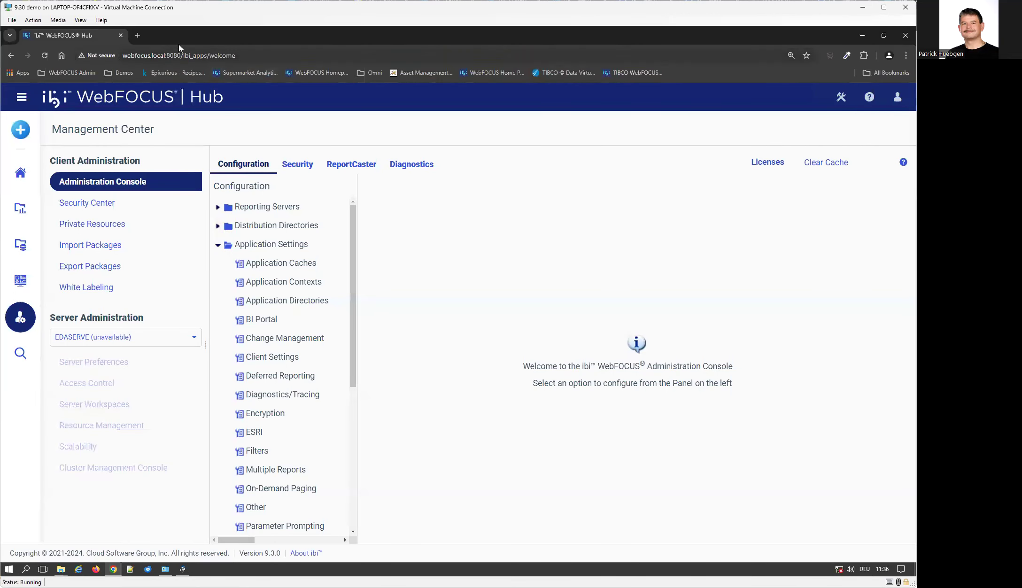
pyautogui.click(138, 35)
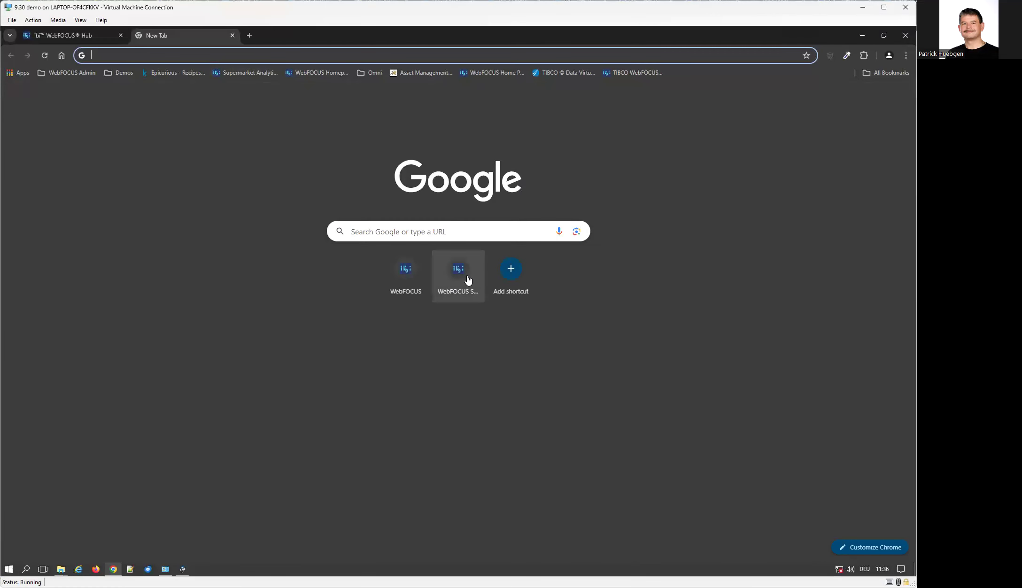
pyautogui.click(467, 279)
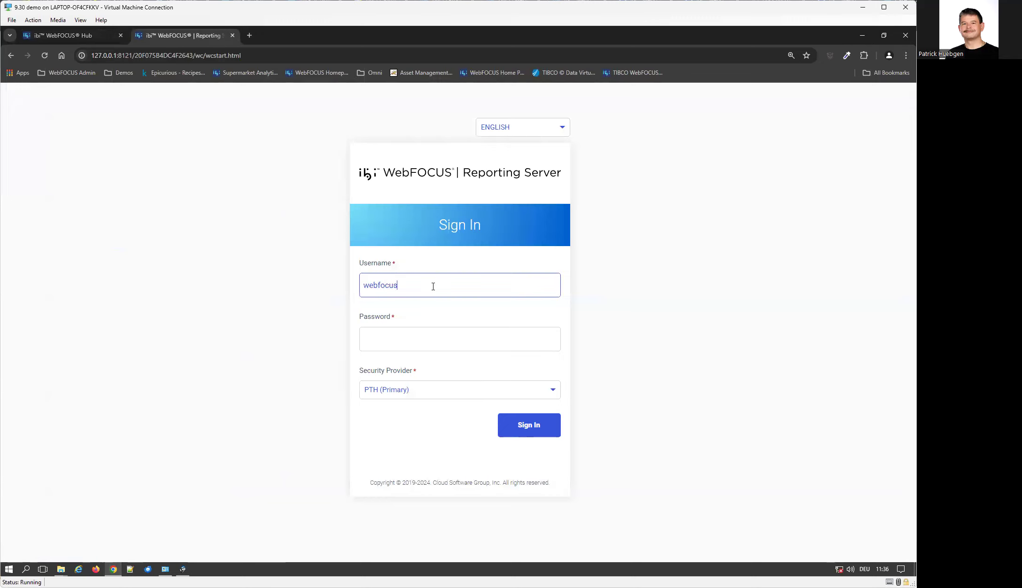
# Sign in to the Reporting Server, find its online Help fails with 'No internet', and return to the Hub.
pyautogui.press('Return')
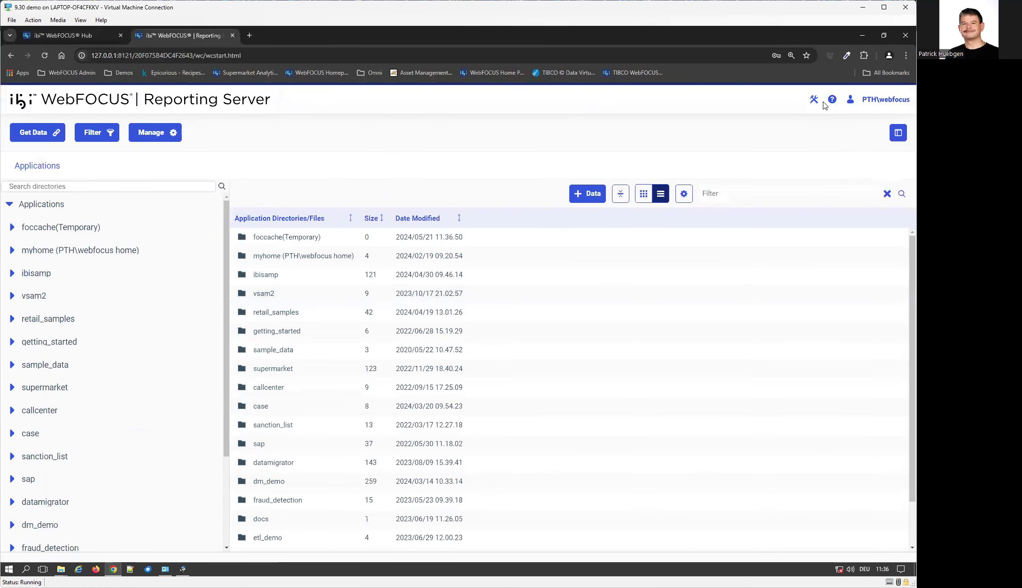
pyautogui.click(833, 101)
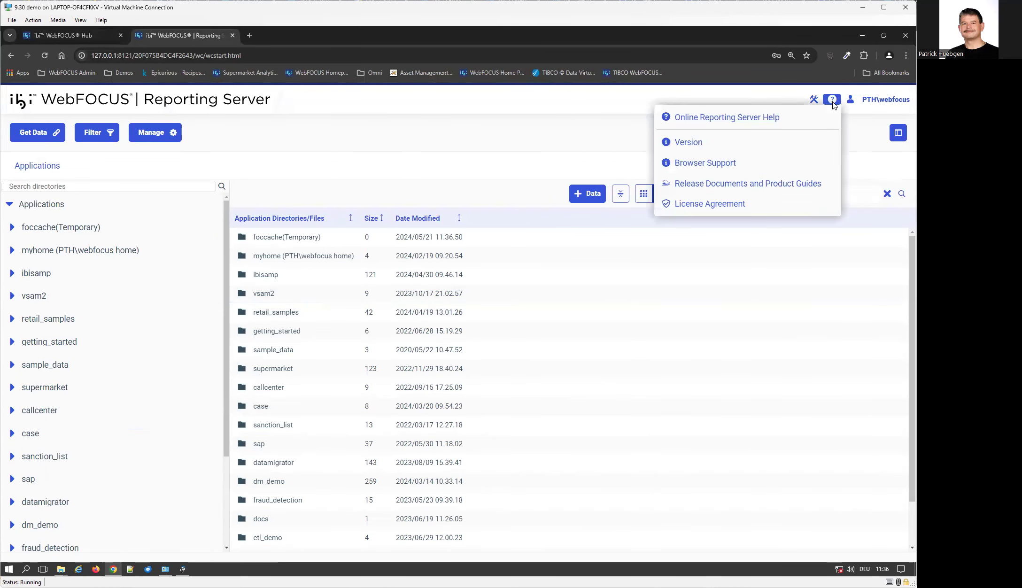
pyautogui.click(727, 117)
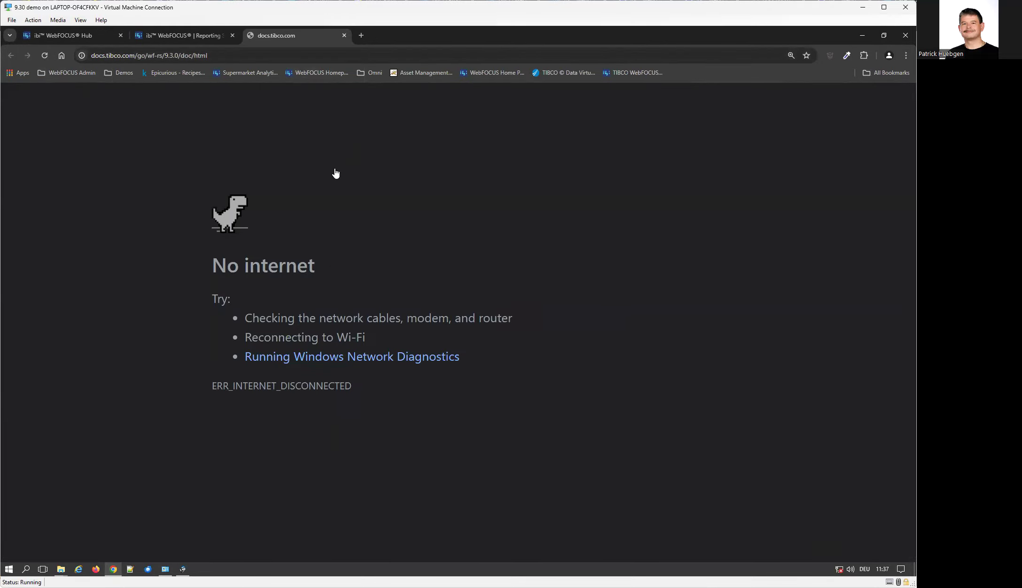
pyautogui.click(342, 34)
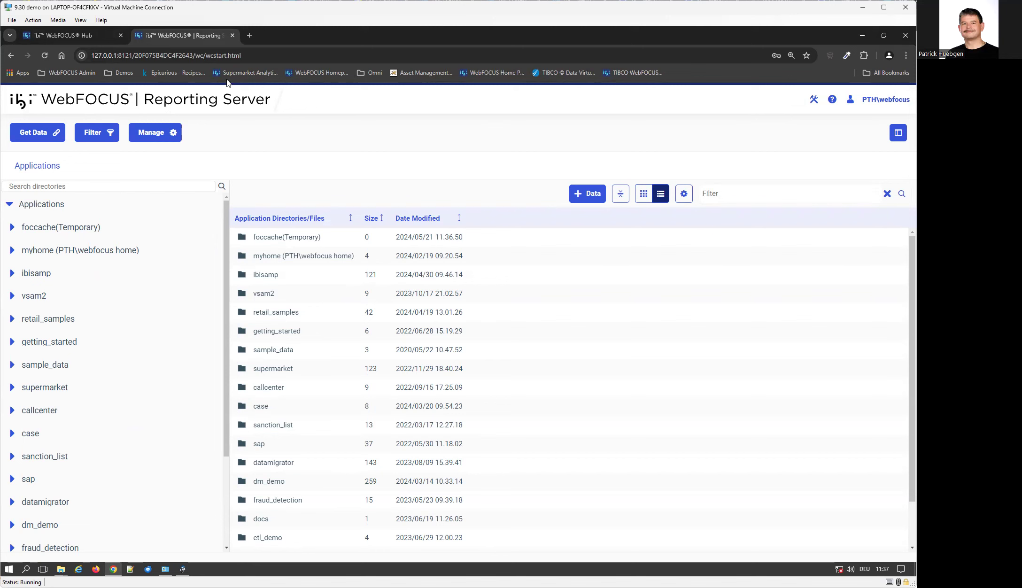
pyautogui.click(79, 35)
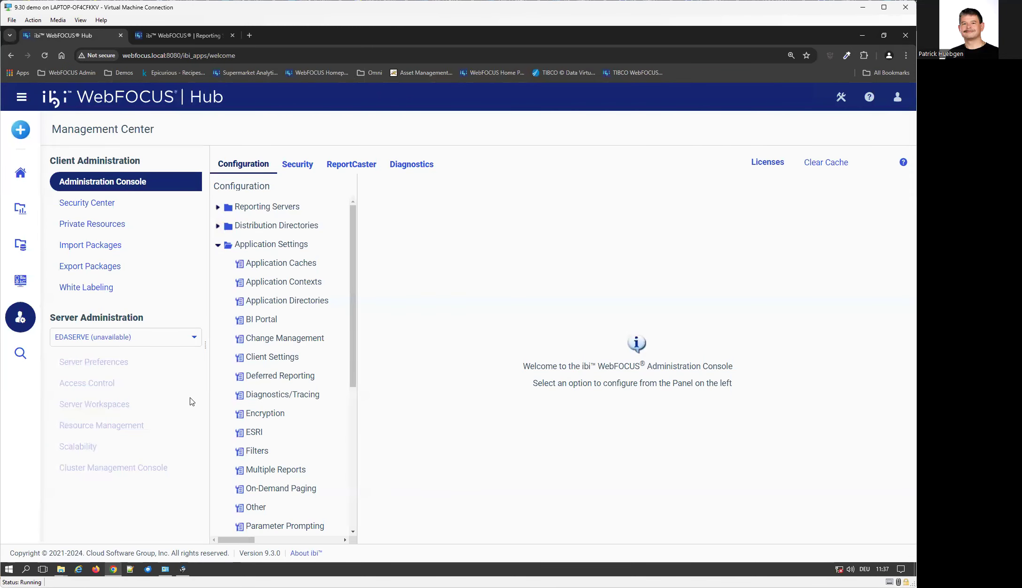
pyautogui.click(60, 569)
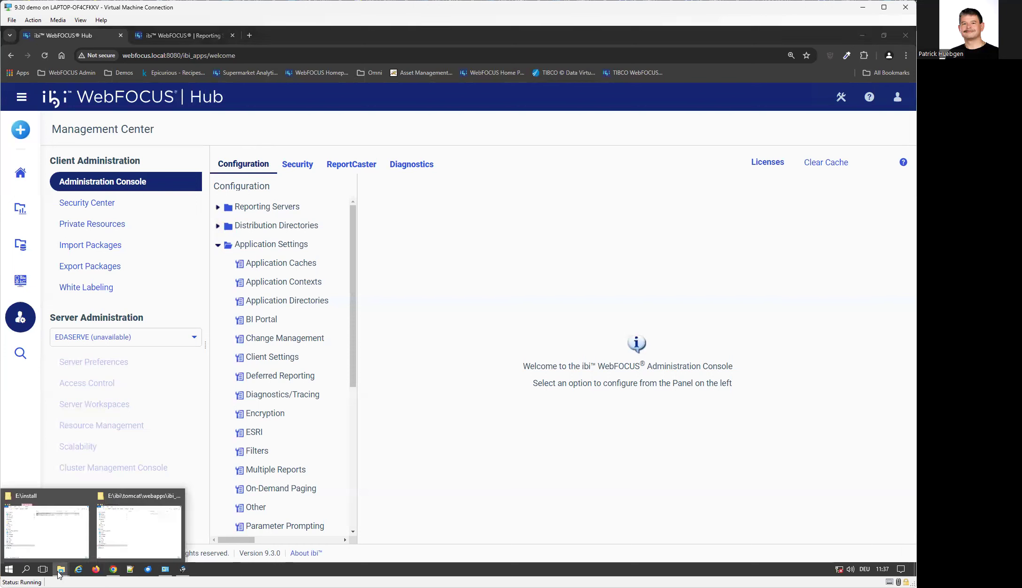
# Arrange the File Explorer windows and browse Tomcat's conf\Catalina\localhost folder.
pyautogui.click(36, 545)
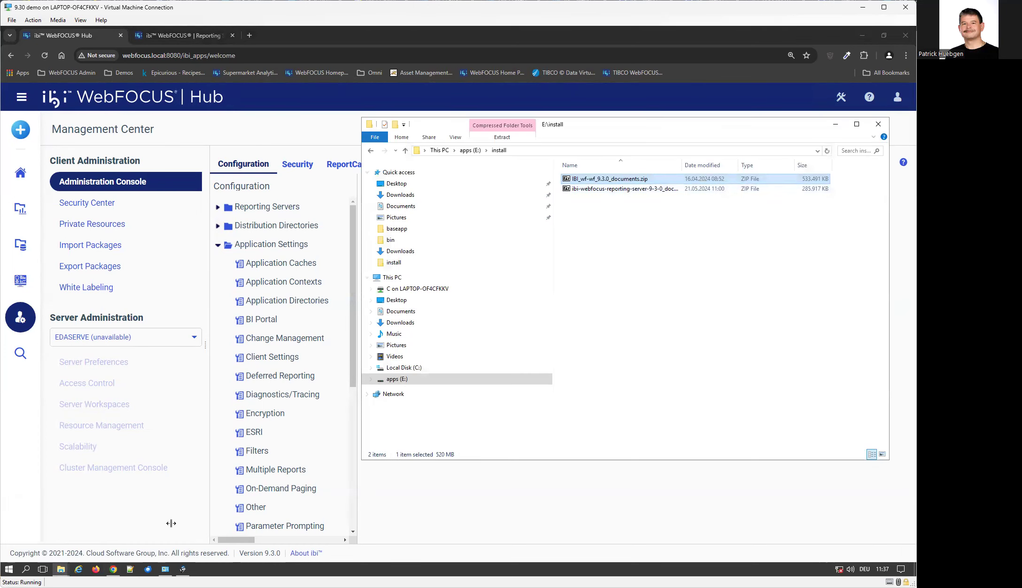
pyautogui.click(60, 569)
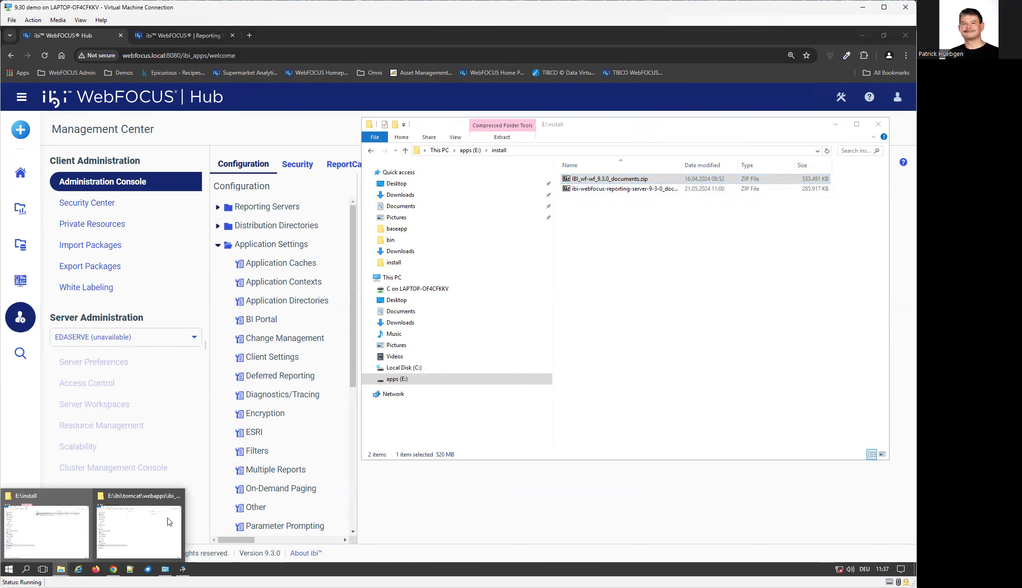
pyautogui.click(151, 529)
pyautogui.moveTo(271, 62); pyautogui.dragTo(280, 178)
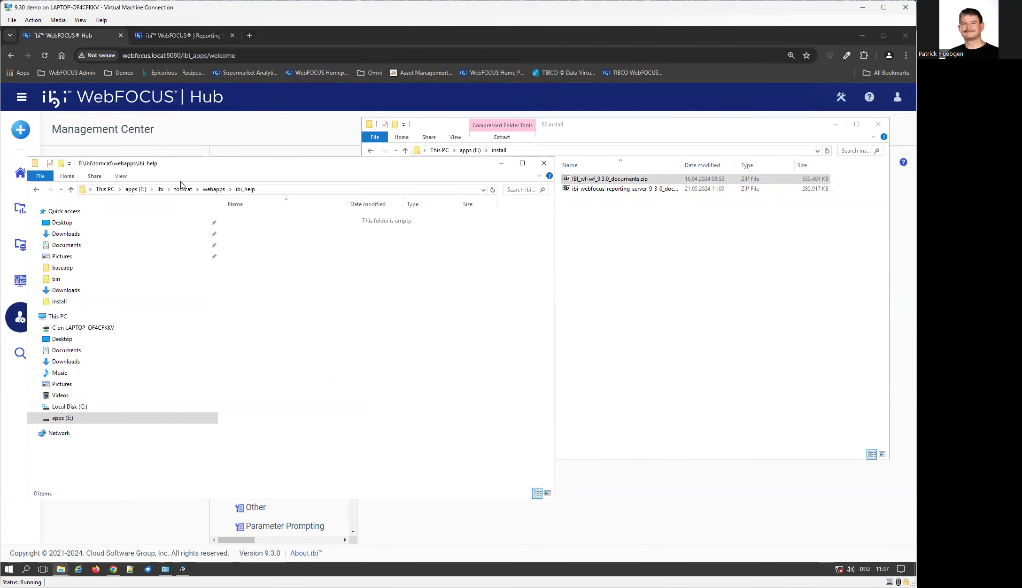
pyautogui.click(220, 190)
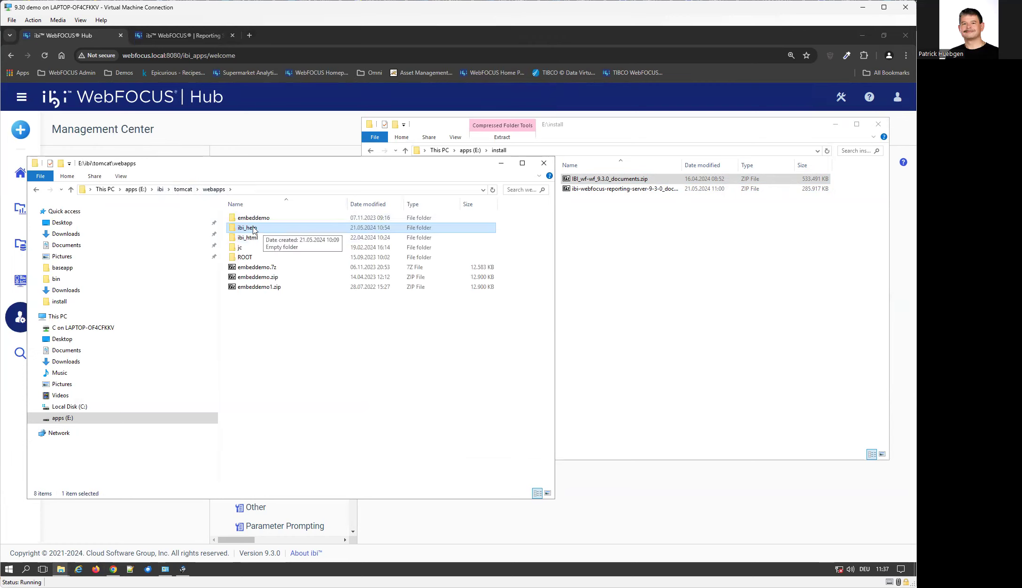
pyautogui.click(178, 189)
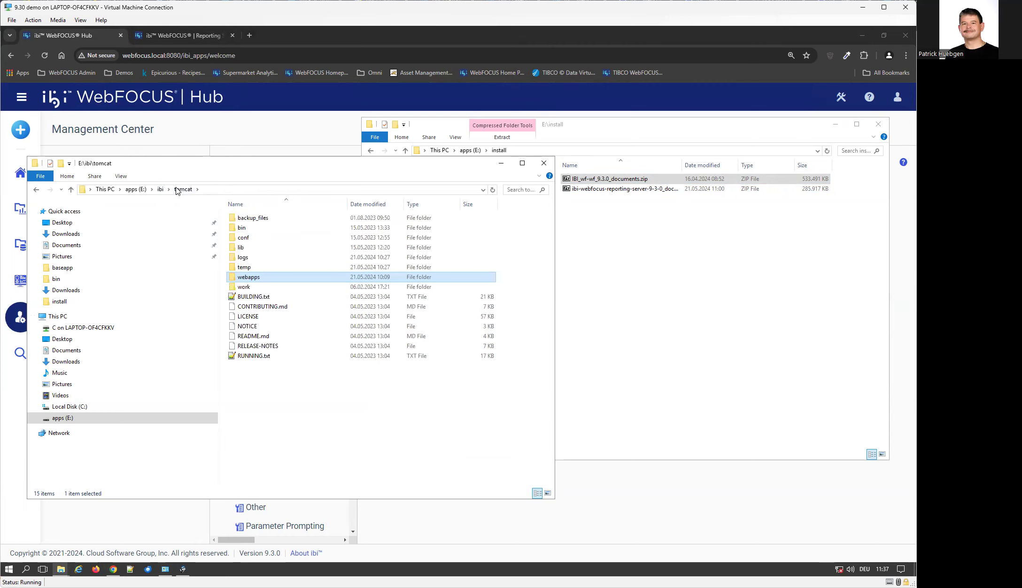
pyautogui.doubleClick(245, 237)
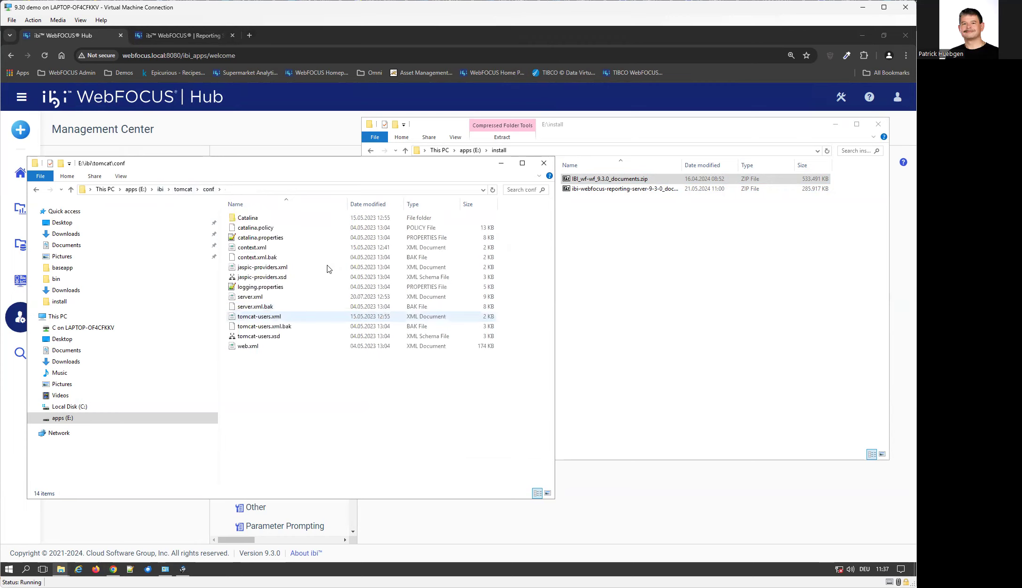
pyautogui.click(255, 221)
pyautogui.doubleClick(255, 220)
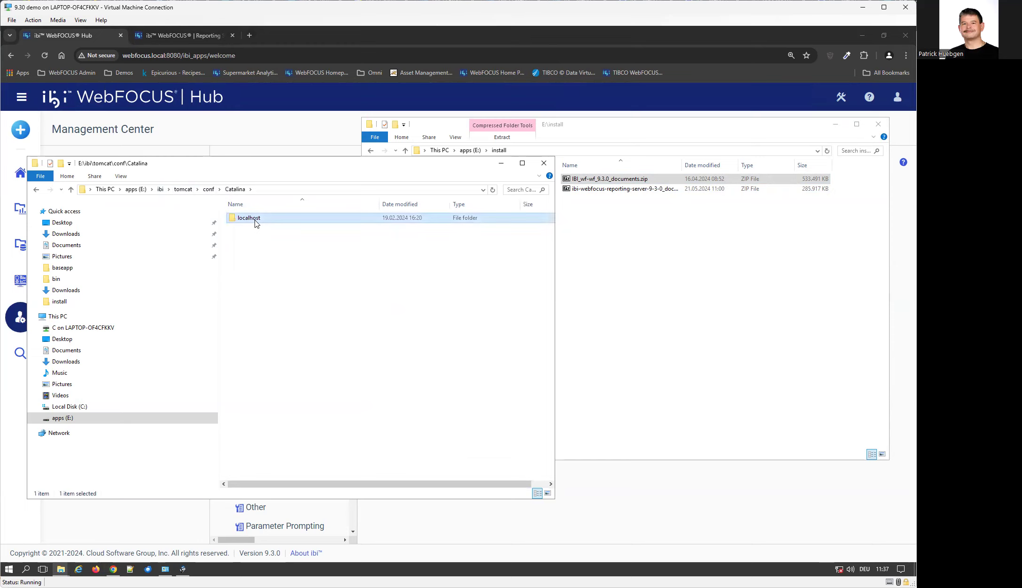
pyautogui.doubleClick(256, 220)
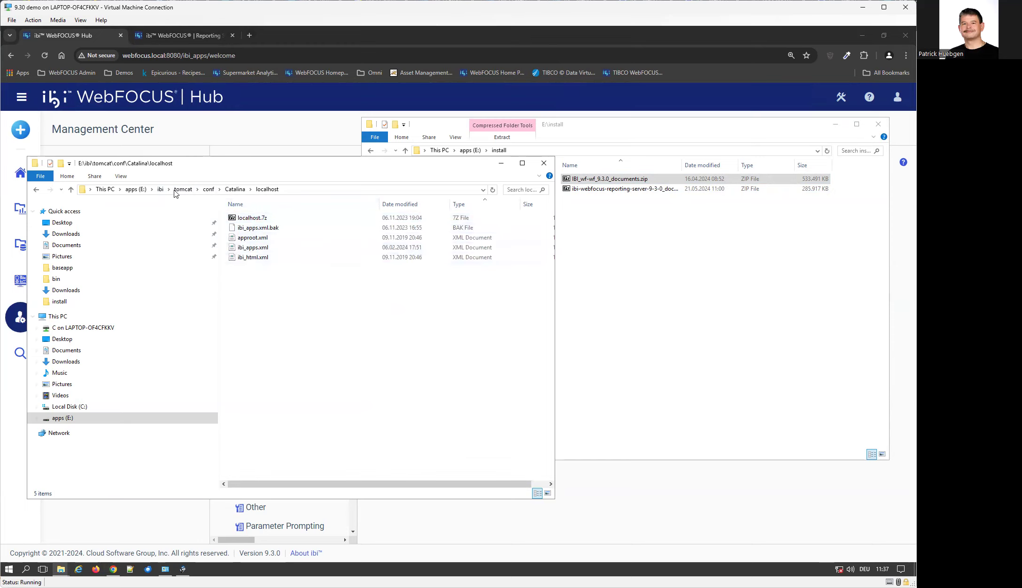
# Go to the empty E:\ibi\tomcat\webapps\ibi_help folder and check its full path.
pyautogui.click(183, 190)
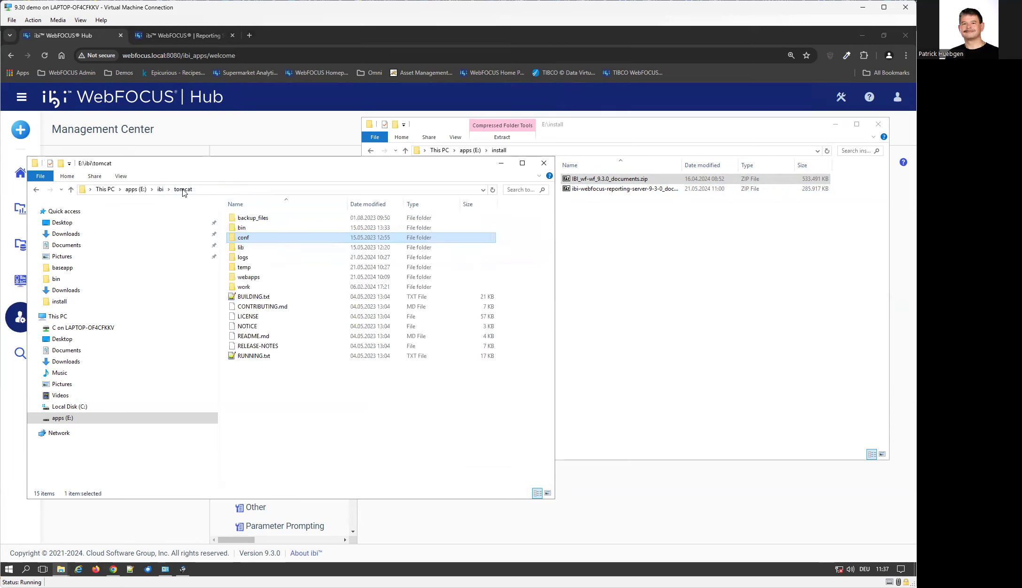
pyautogui.doubleClick(263, 278)
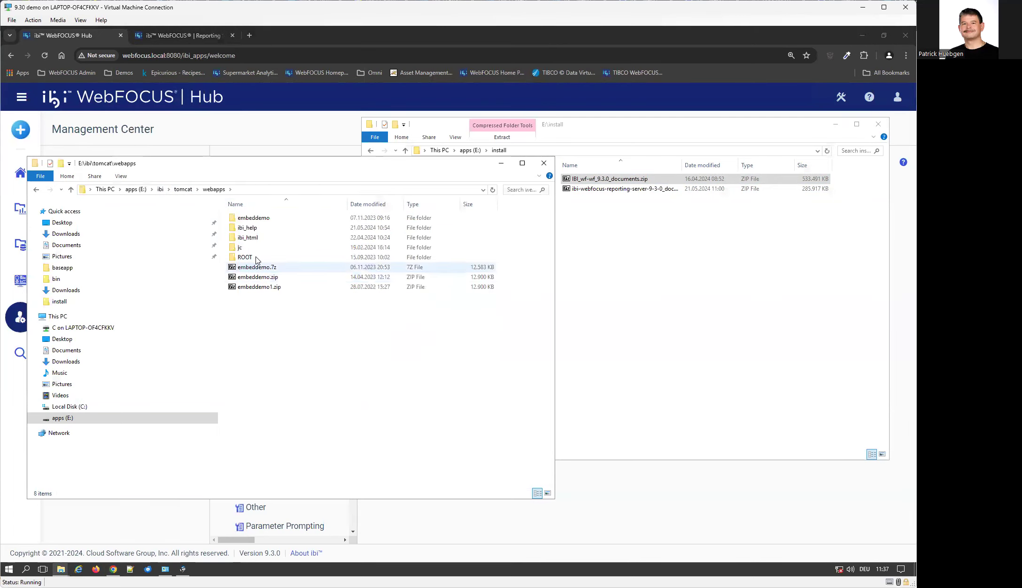
pyautogui.doubleClick(251, 229)
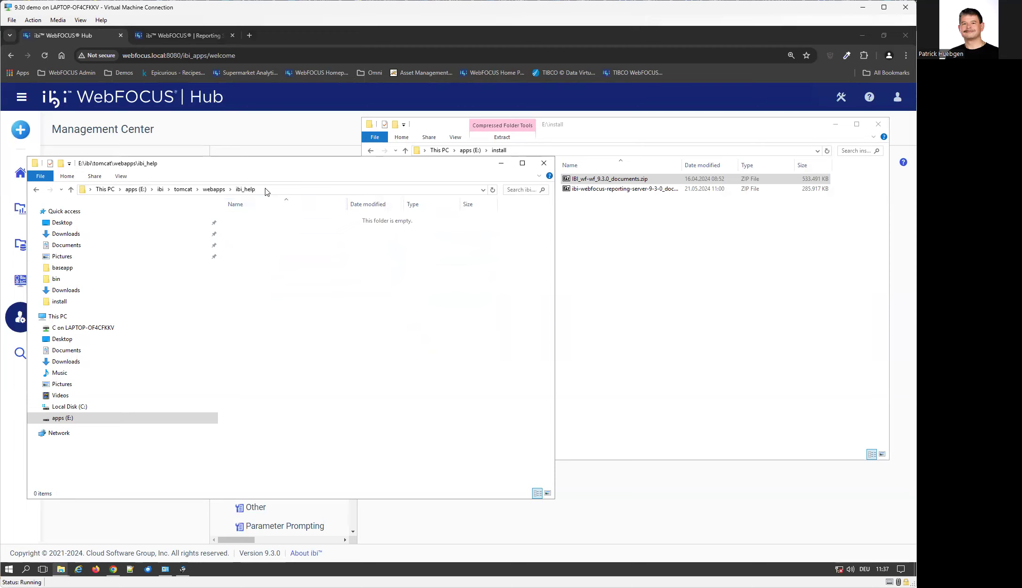
pyautogui.click(297, 187)
pyautogui.click(297, 187)
pyautogui.click(326, 342)
# Create a new folder named rs inside ibi_help.
pyautogui.rightClick(274, 277)
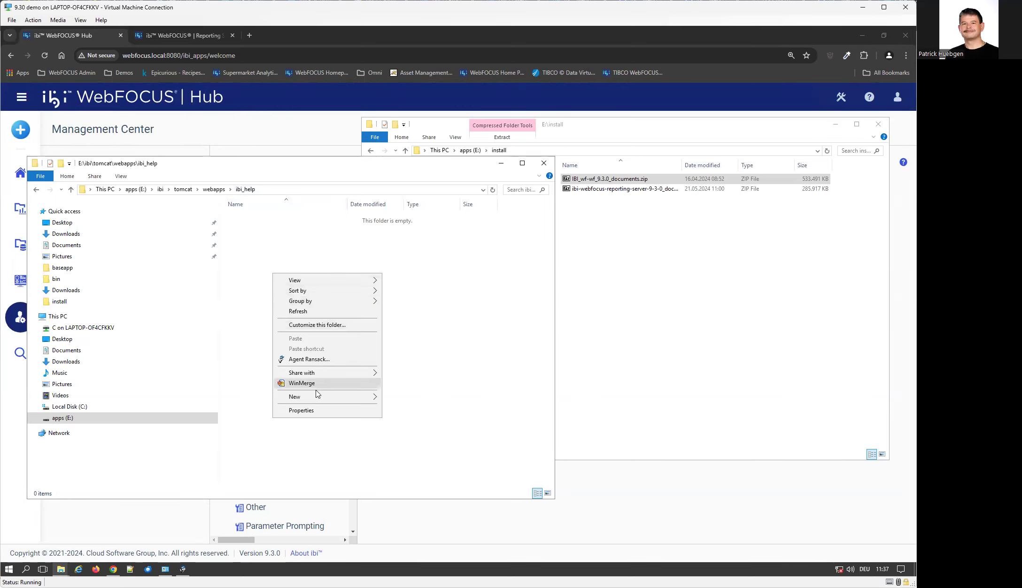
pyautogui.moveTo(323, 400)
pyautogui.click(400, 398)
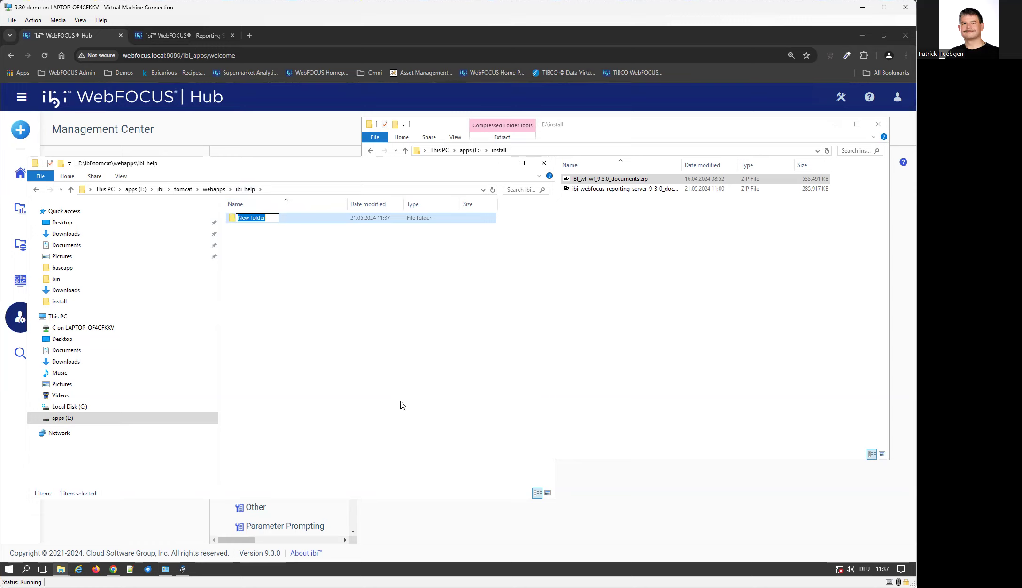
pyautogui.write('r')
pyautogui.press('Return')
# Create a second folder named wf and open the Reporting Server documentation zip.
pyautogui.rightClick(261, 278)
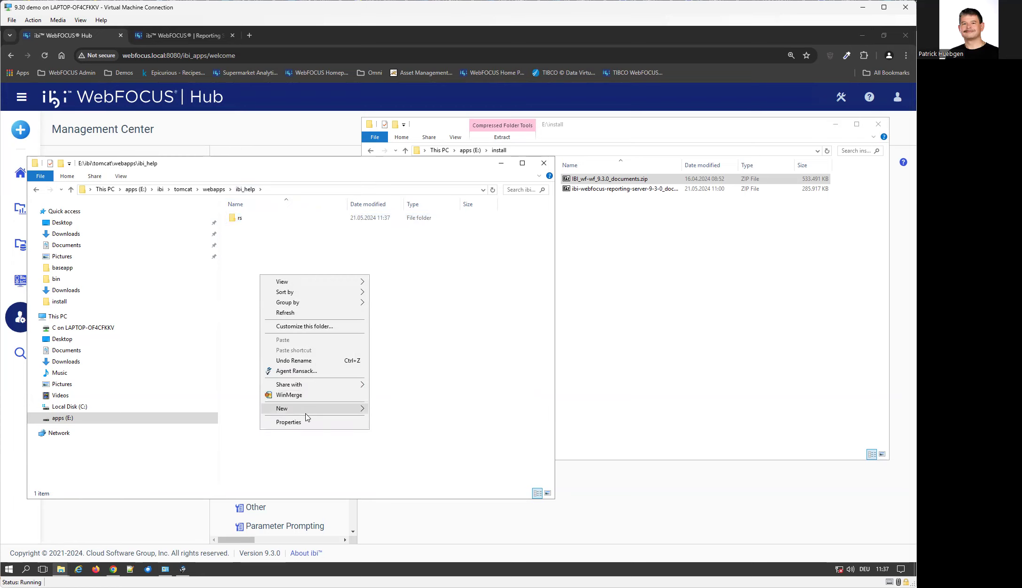
pyautogui.moveTo(306, 412)
pyautogui.click(385, 409)
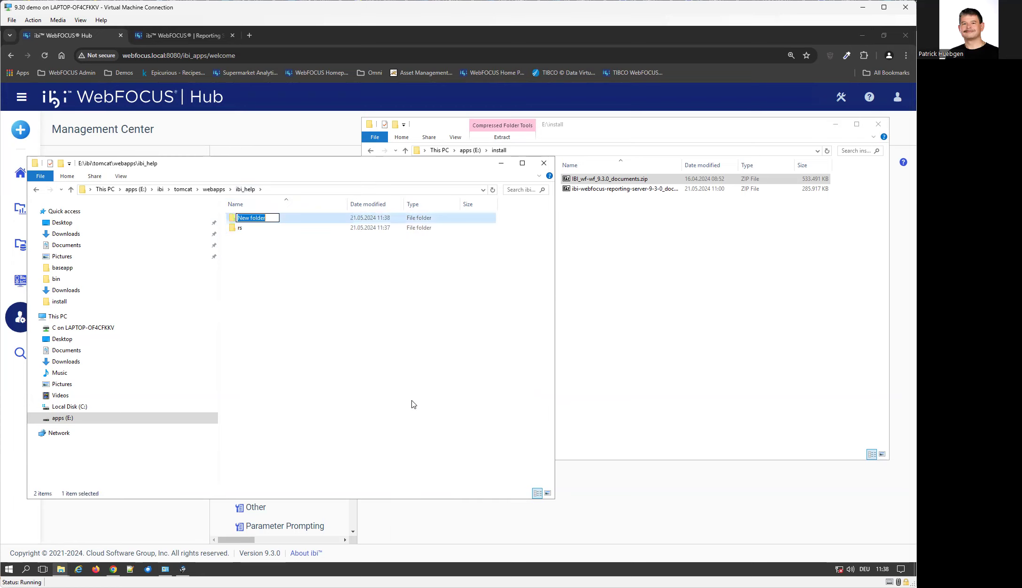
pyautogui.write('wf')
pyautogui.press('Return')
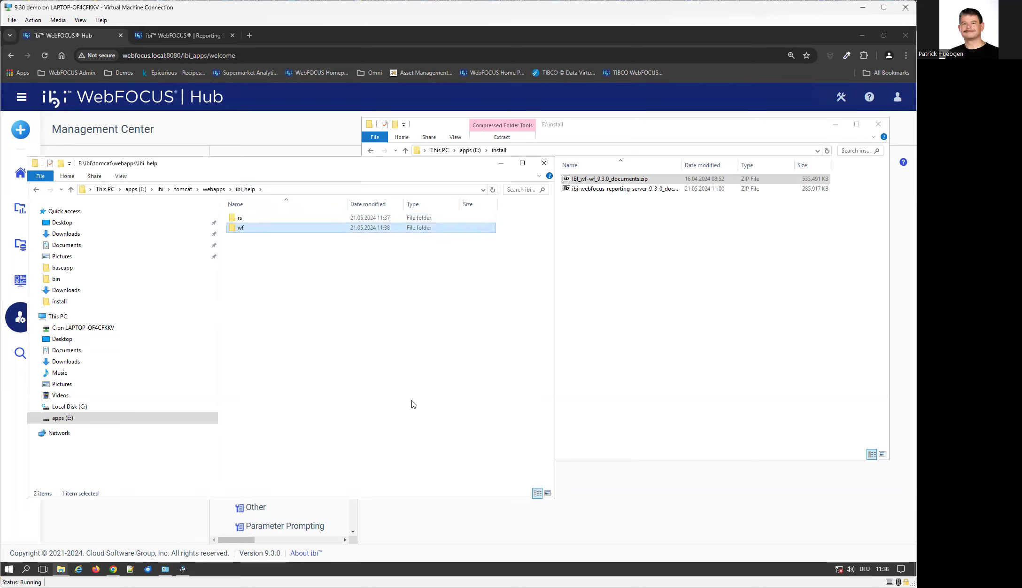
pyautogui.doubleClick(634, 191)
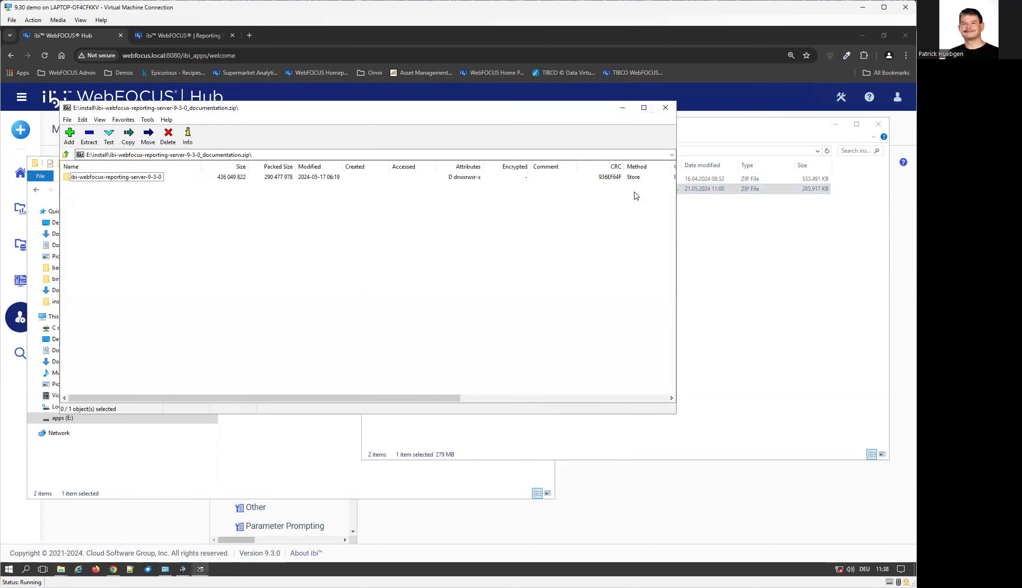
# Drag all 19 items from the archive's html folder into ibi_help\rs to extract the help.
pyautogui.moveTo(260, 109); pyautogui.dragTo(546, 223)
pyautogui.click(412, 296)
pyautogui.doubleClick(411, 296)
pyautogui.doubleClick(366, 302)
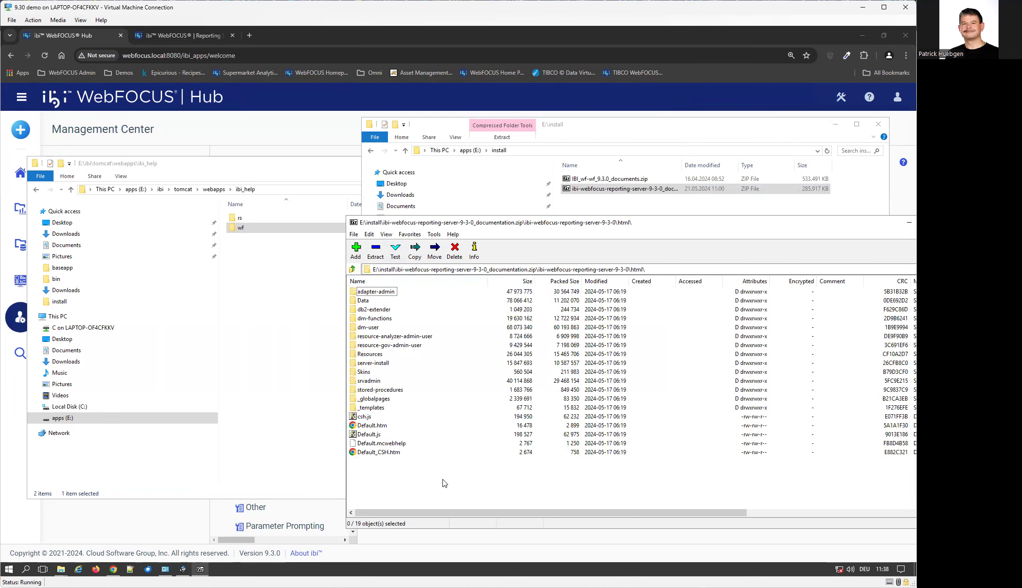
pyautogui.hotkey('ctrl', 'a')
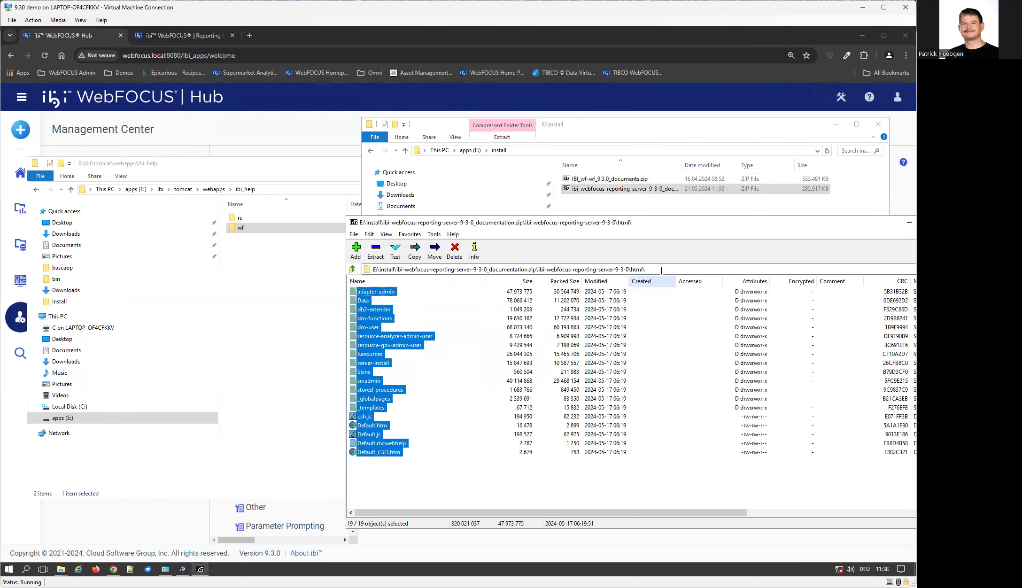
pyautogui.doubleClick(241, 220)
pyautogui.click(690, 513)
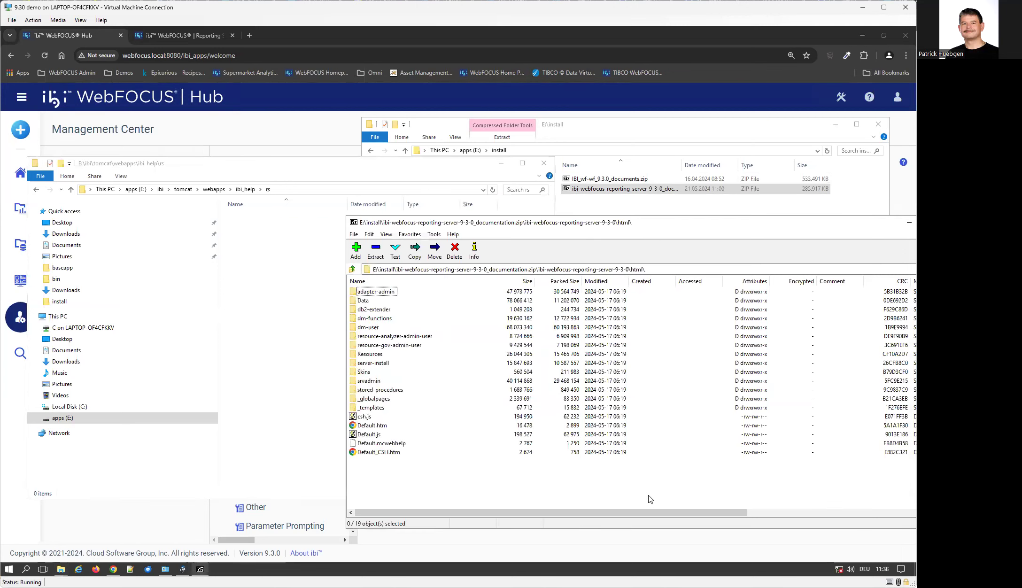
pyautogui.moveTo(289, 295); pyautogui.dragTo(274, 294)
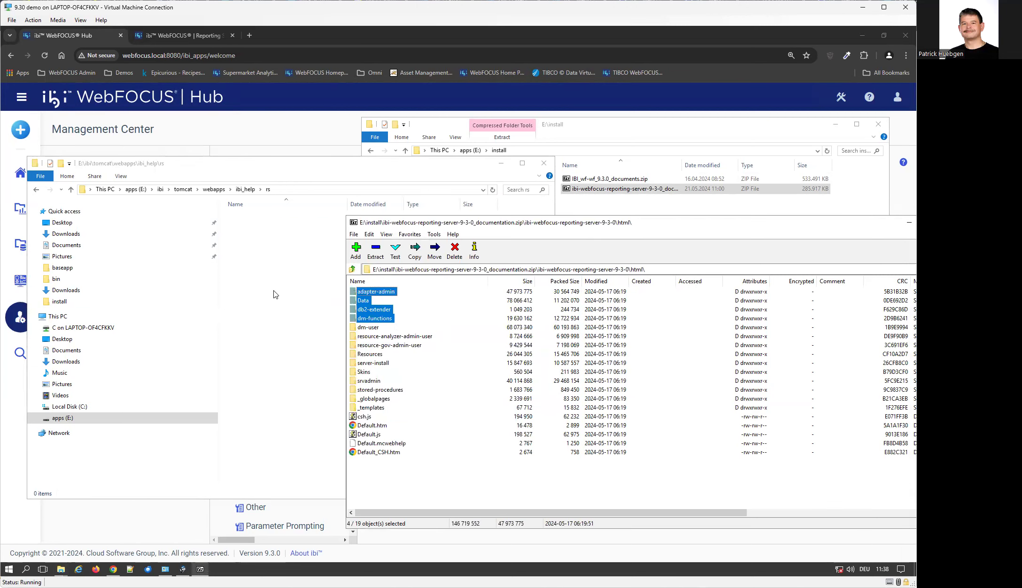
pyautogui.click(418, 484)
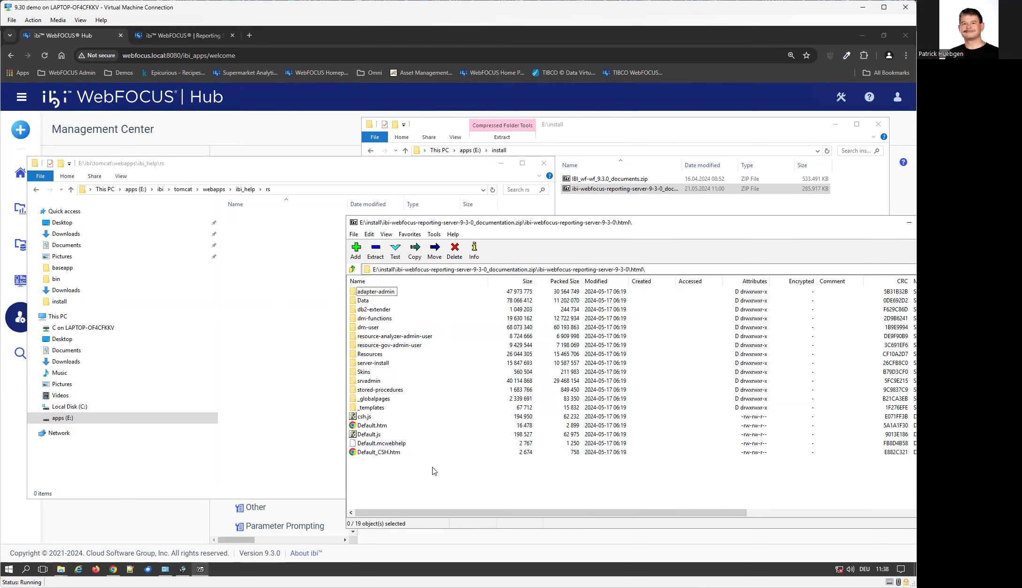
pyautogui.hotkey('ctrl', 'a')
pyautogui.moveTo(382, 393); pyautogui.dragTo(281, 402)
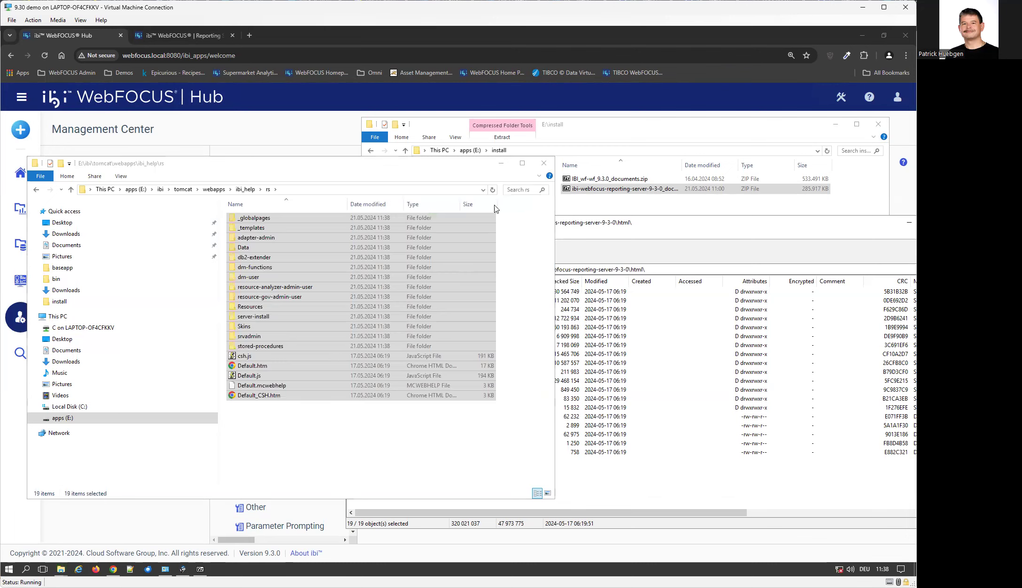
pyautogui.click(245, 190)
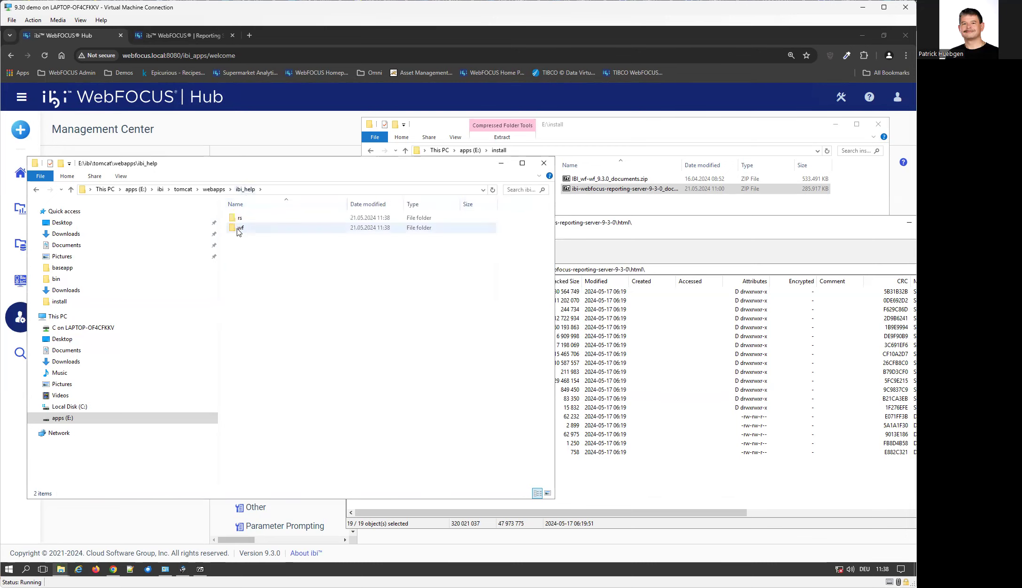
# Open the empty wf folder, close the Reporting Server archive, and open IBI_wf-wf_9.3.0_documents.zip.
pyautogui.doubleClick(239, 227)
pyautogui.moveTo(688, 231); pyautogui.dragTo(558, 240)
pyautogui.click(828, 232)
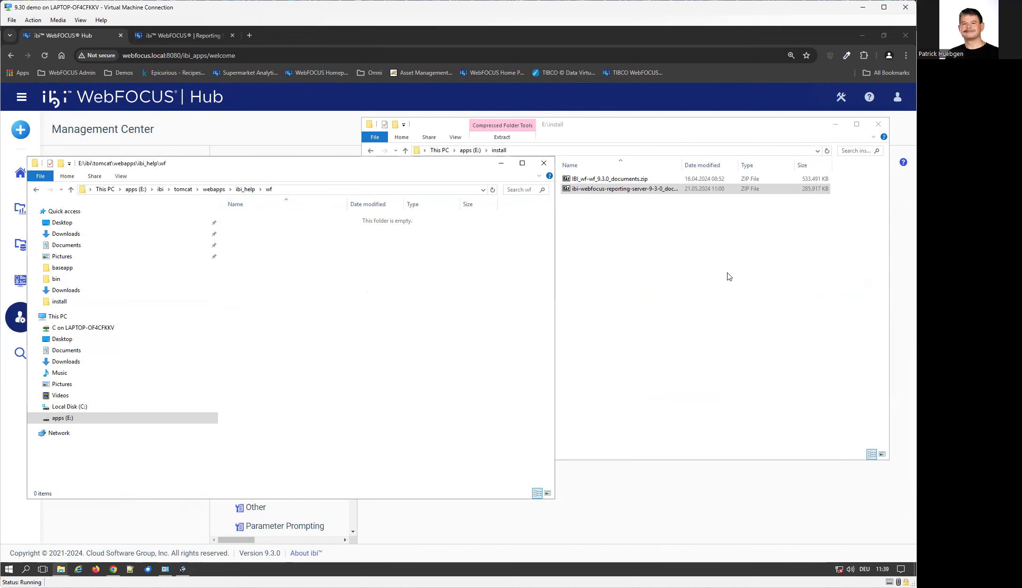
pyautogui.click(626, 190)
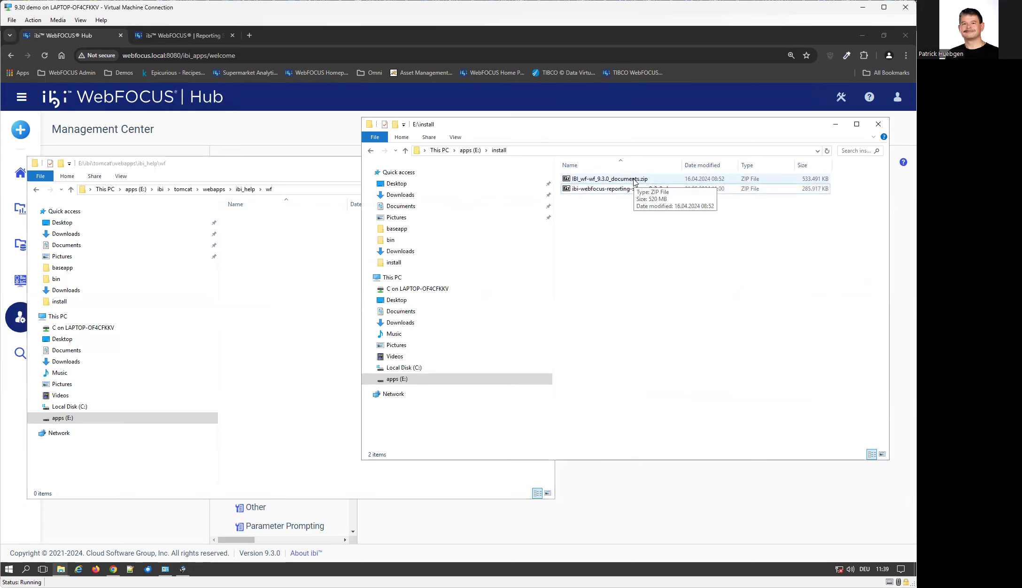
pyautogui.doubleClick(634, 180)
# Extract all 35 items from the archive's doc\html folder into ibi_help\wf.
pyautogui.moveTo(436, 238); pyautogui.dragTo(654, 227)
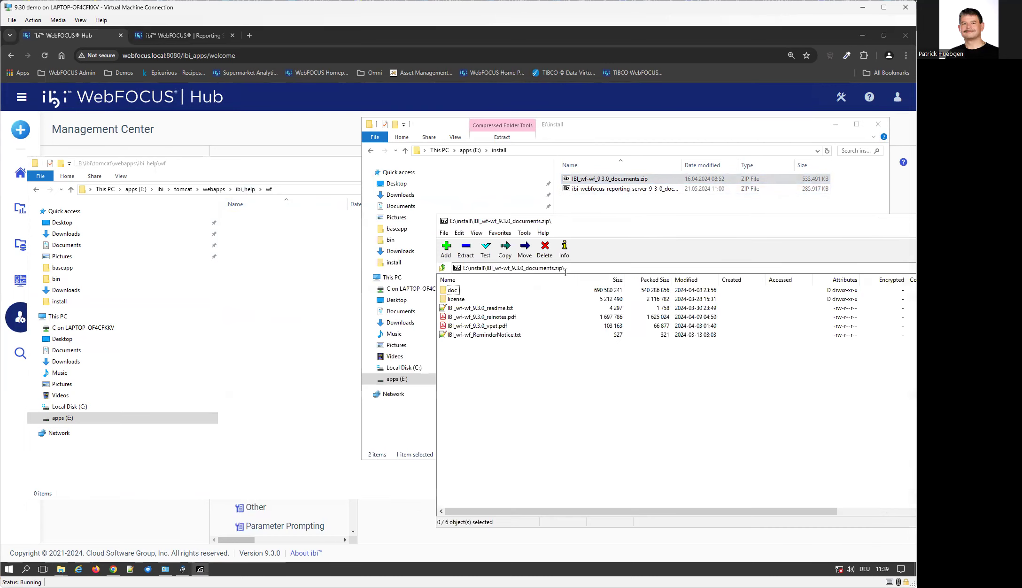
pyautogui.doubleClick(451, 290)
pyautogui.doubleClick(457, 292)
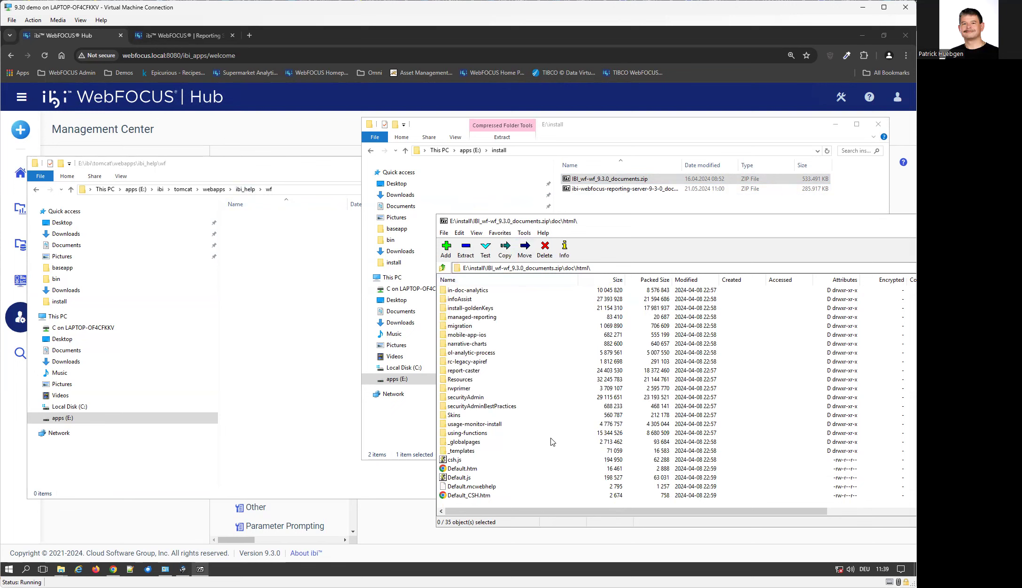
pyautogui.hotkey('ctrl', 'a')
pyautogui.moveTo(478, 355); pyautogui.dragTo(293, 331)
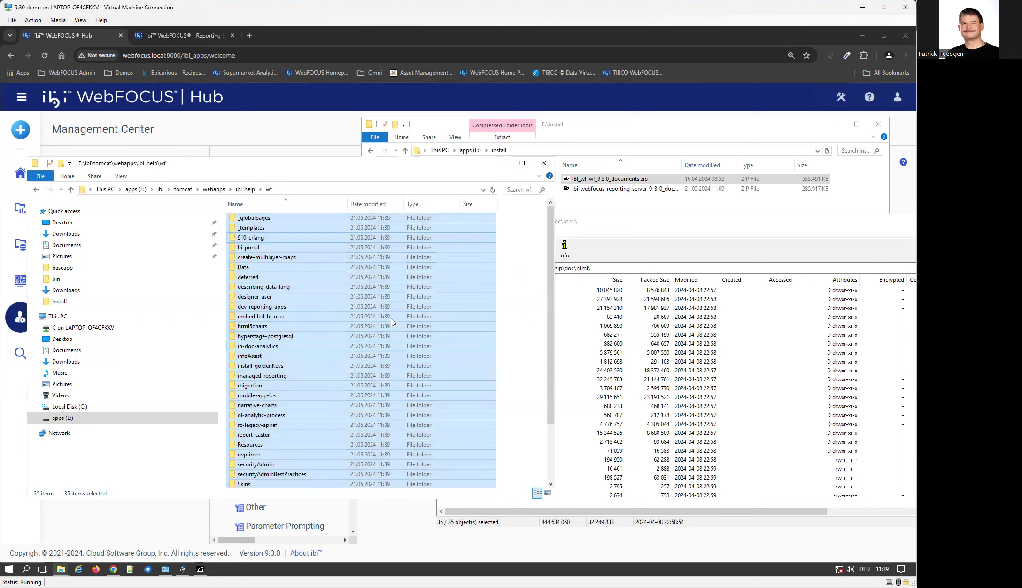
pyautogui.scroll(-3, 494, 417)
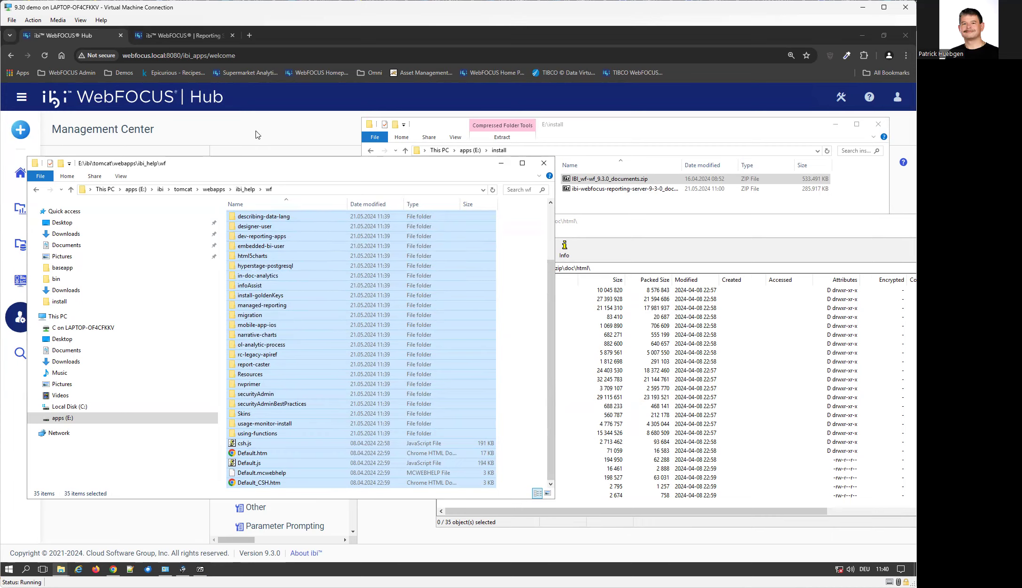
pyautogui.click(57, 36)
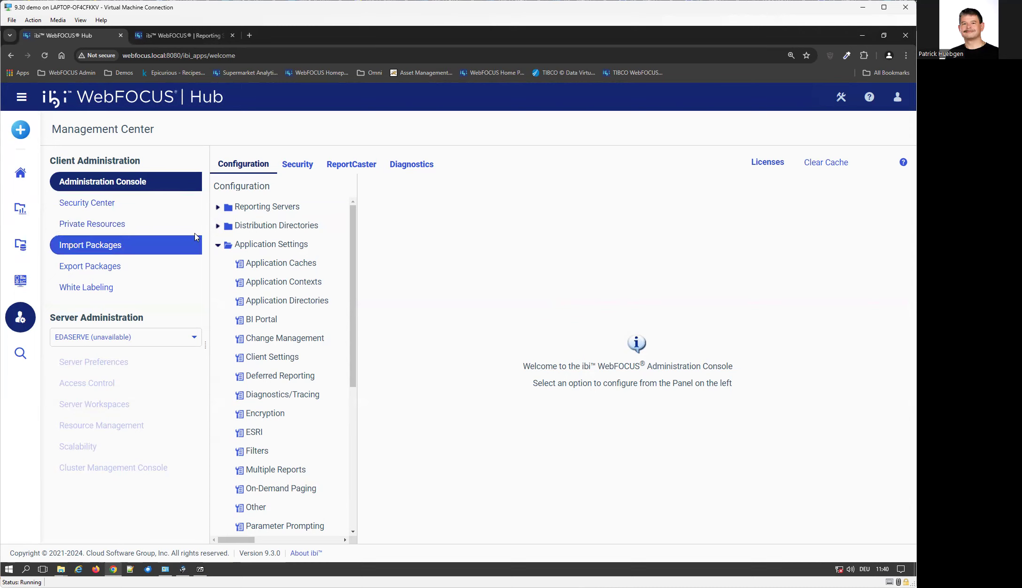
# In Application Contexts, clear the Help Proxy Host and Port and Help Proxy Context values.
pyautogui.click(298, 284)
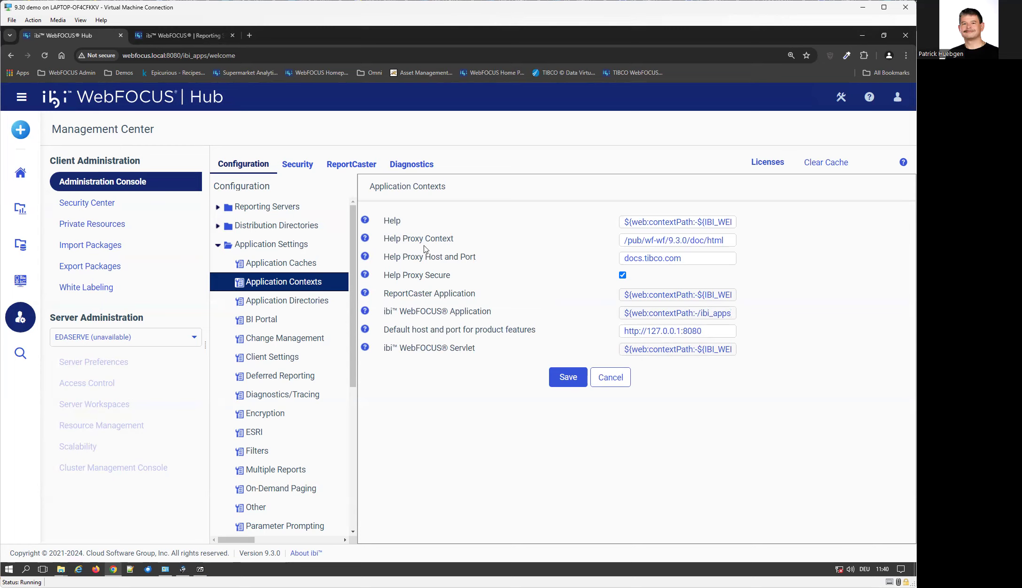
pyautogui.click(694, 254)
pyautogui.click(703, 236)
pyautogui.moveTo(708, 261); pyautogui.dragTo(598, 263)
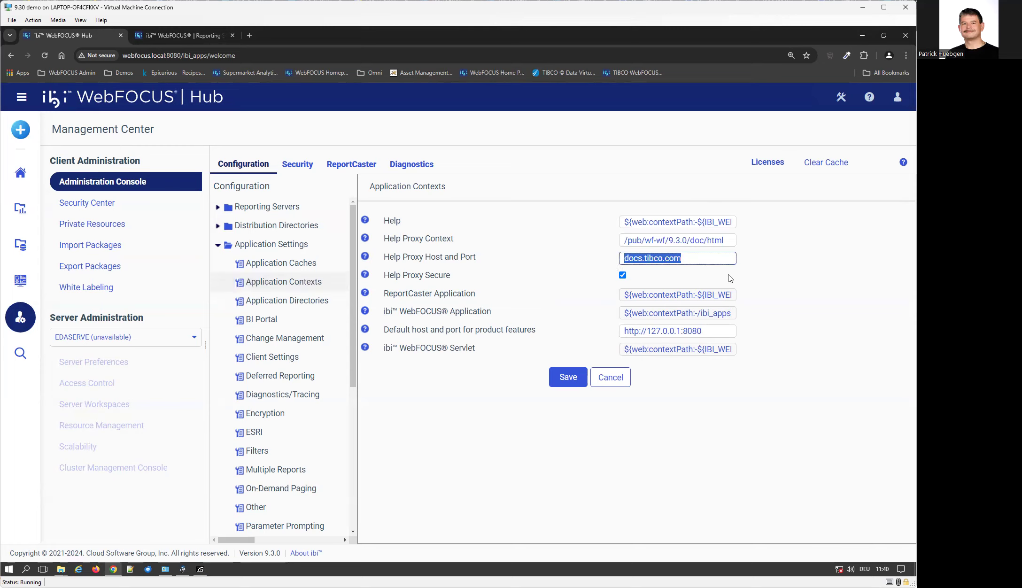
pyautogui.press('Delete')
pyautogui.doubleClick(684, 241)
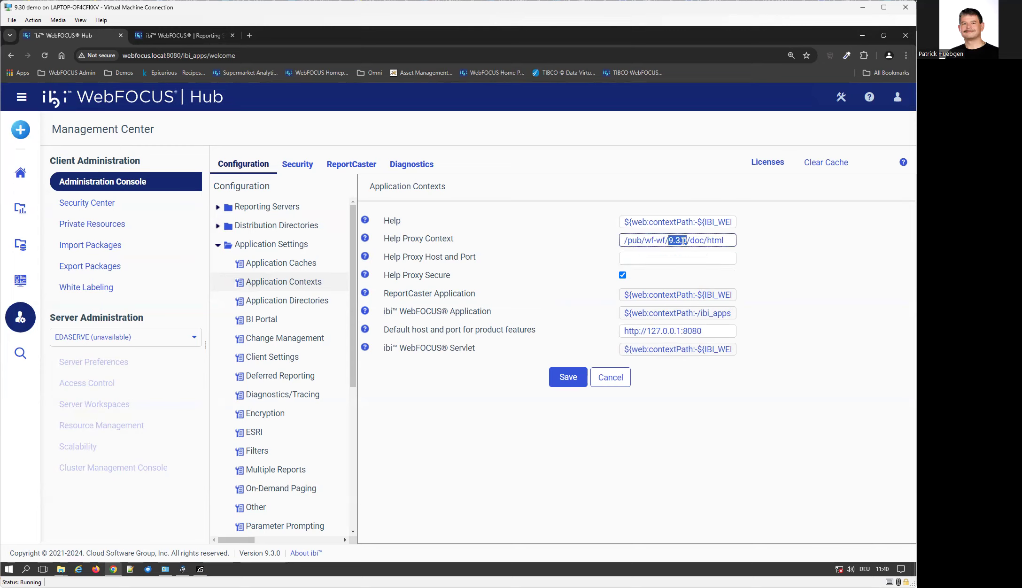
pyautogui.tripleClick(684, 241)
pyautogui.press('Delete')
# Edit the Help context to read /ibi_help/wf, checking it against the wf folder path.
pyautogui.click(686, 218)
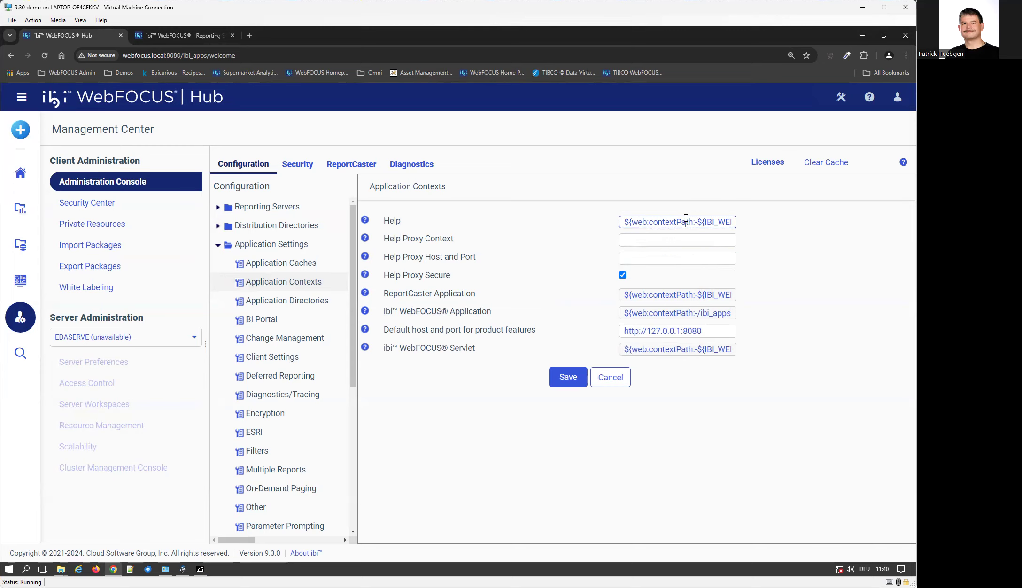
pyautogui.doubleClick(727, 222)
pyautogui.tripleClick(724, 223)
pyautogui.click(709, 225)
pyautogui.moveTo(702, 224); pyautogui.dragTo(531, 224)
pyautogui.press('BackSpace')
pyautogui.click(61, 569)
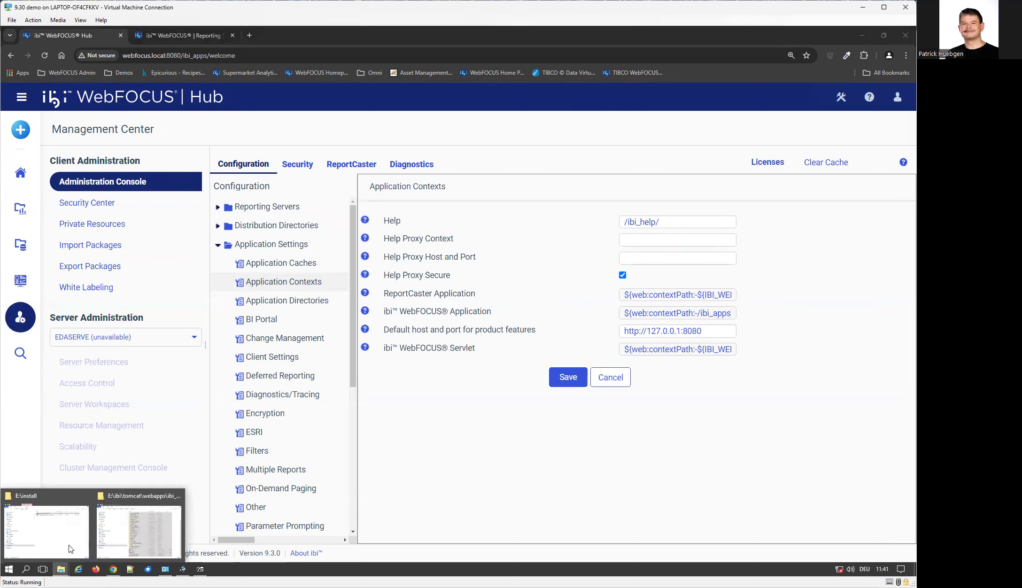
pyautogui.click(139, 531)
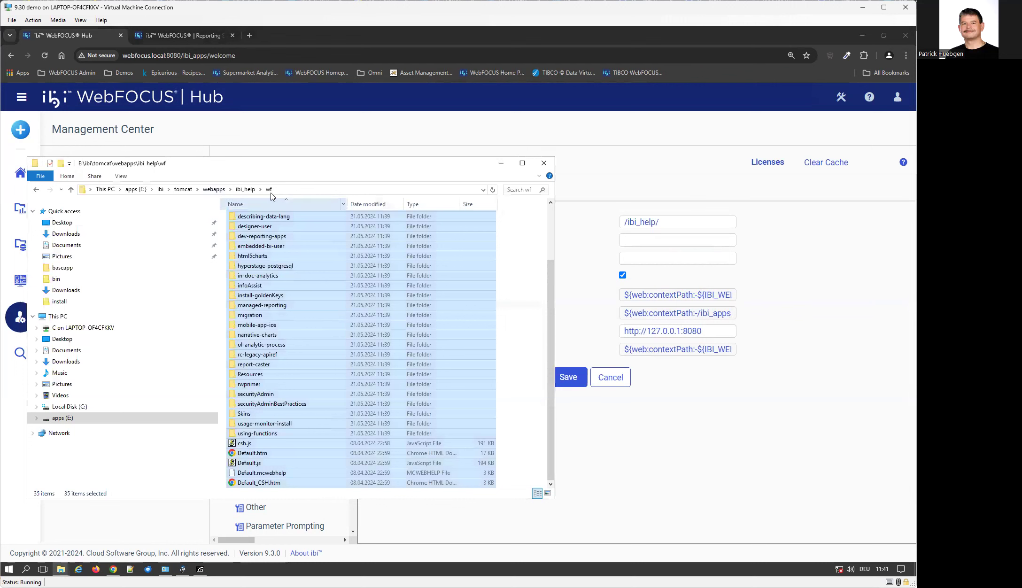
pyautogui.click(680, 223)
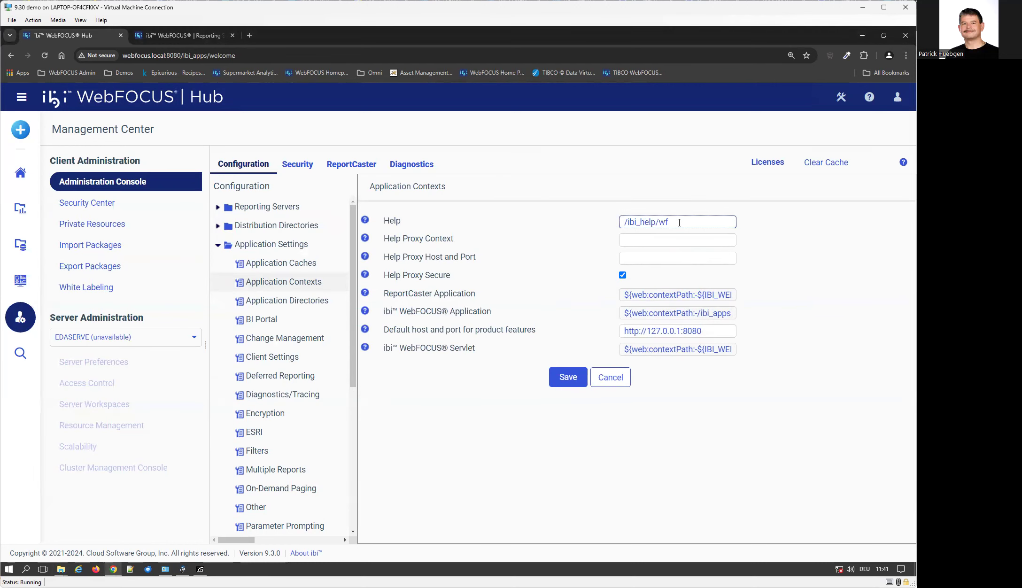
# Save the Application Contexts changes and dismiss the confirmation.
pyautogui.click(568, 379)
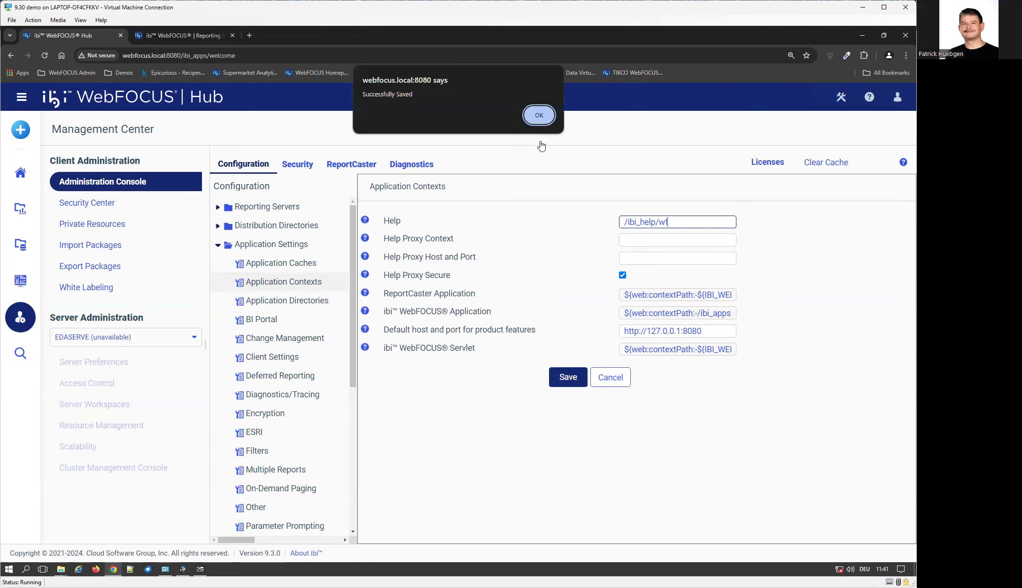
pyautogui.click(539, 116)
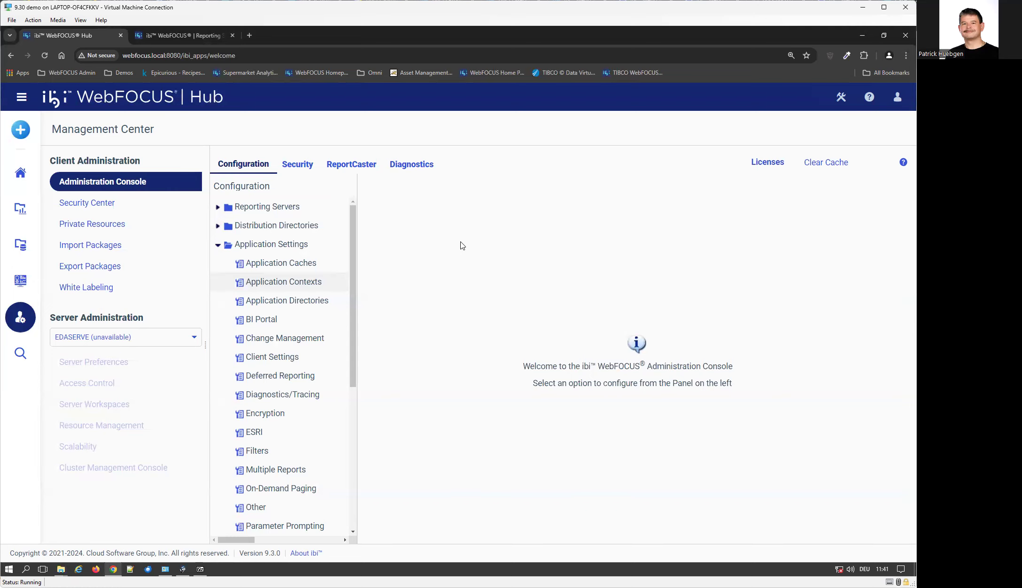
pyautogui.click(897, 97)
# Sign out of WebFOCUS Hub and sign back in with the administrator account.
pyautogui.click(846, 209)
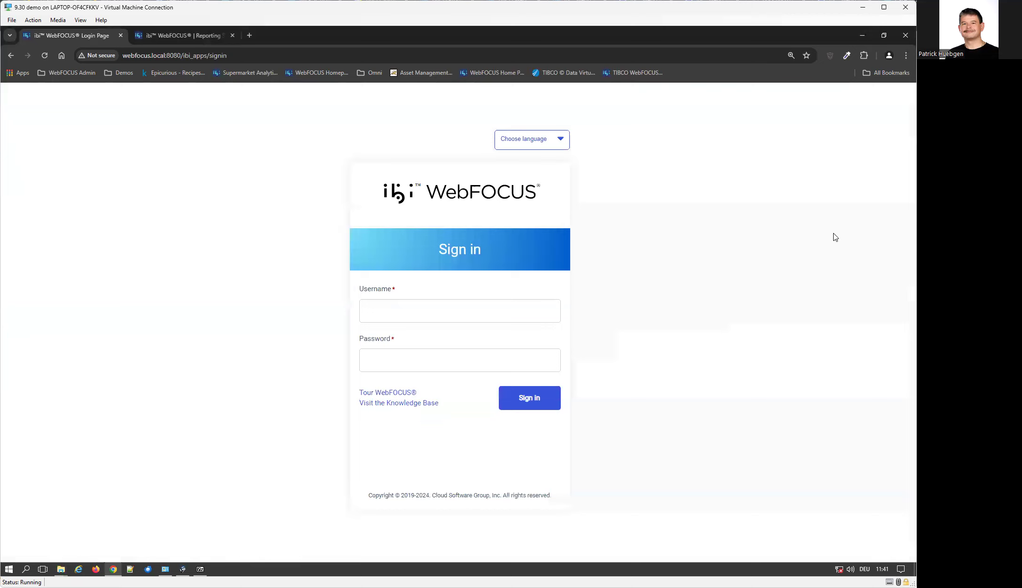
pyautogui.click(434, 305)
pyautogui.write('admin')
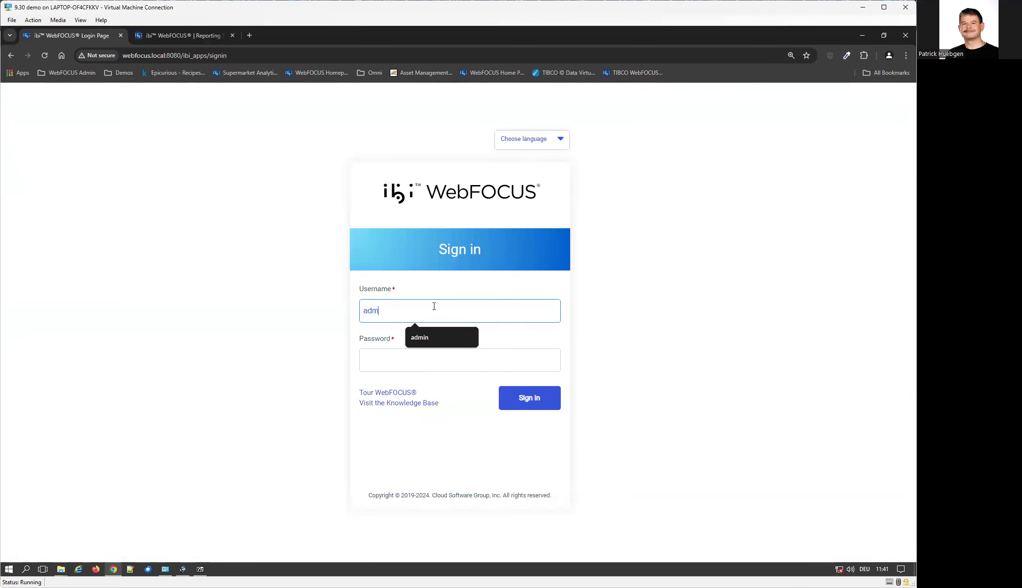
pyautogui.press('Tab')
pyautogui.write('admin')
pyautogui.press('Return')
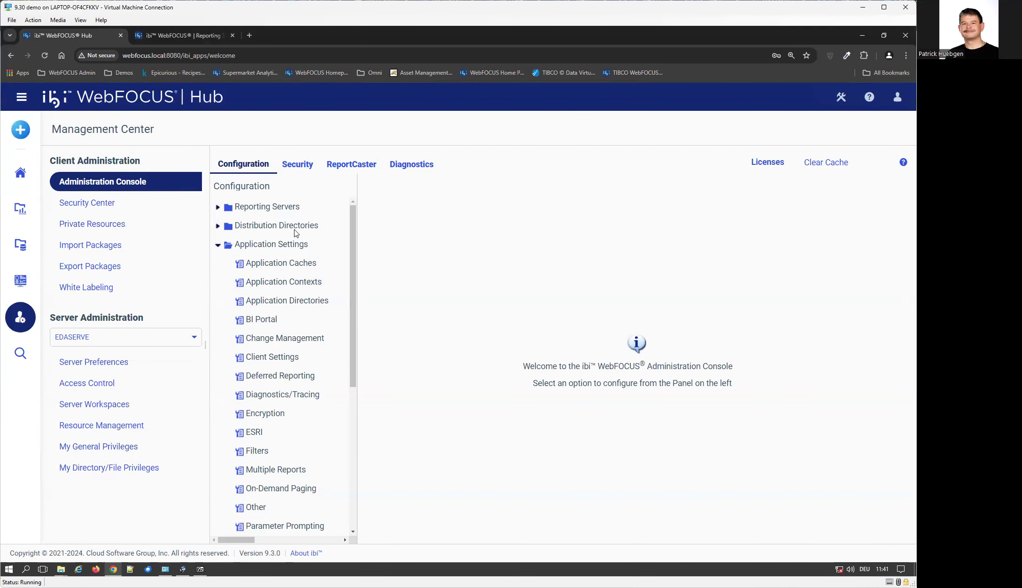
# Confirm Application Contexts still shows Help as /ibi_help/wf, then go to Server Workspaces.
pyautogui.click(299, 284)
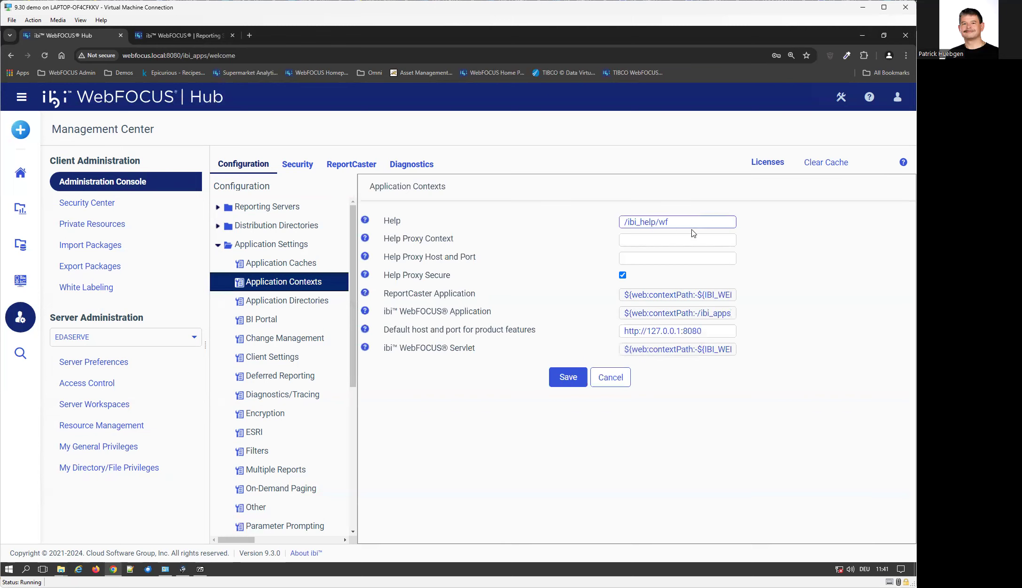
pyautogui.moveTo(694, 227); pyautogui.dragTo(587, 230)
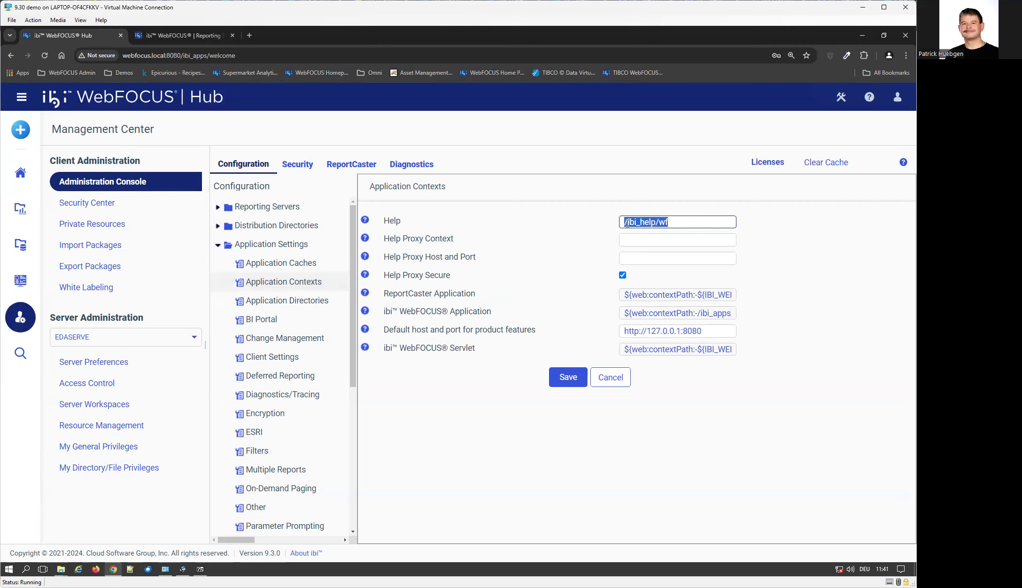
pyautogui.click(164, 366)
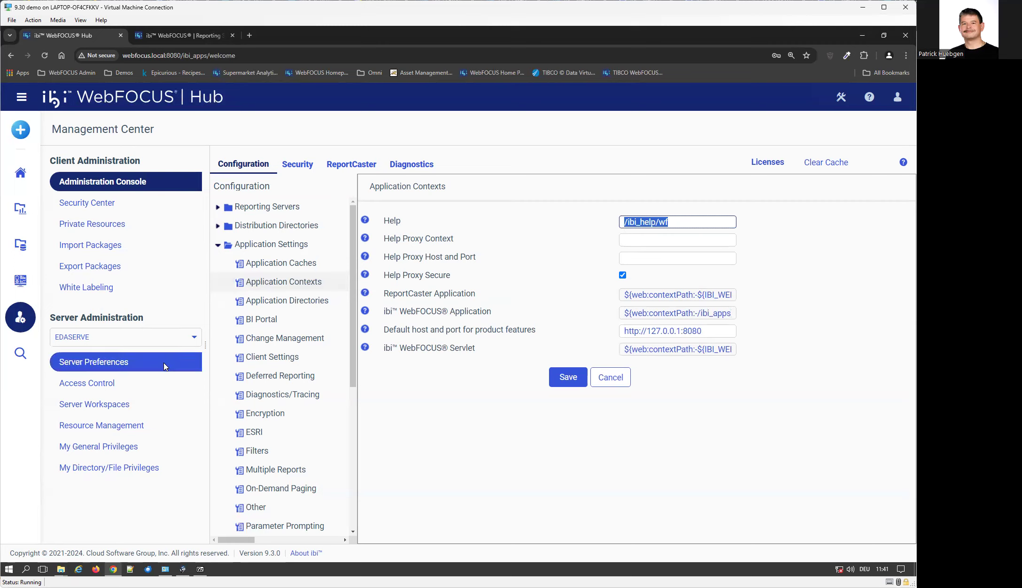
pyautogui.click(105, 410)
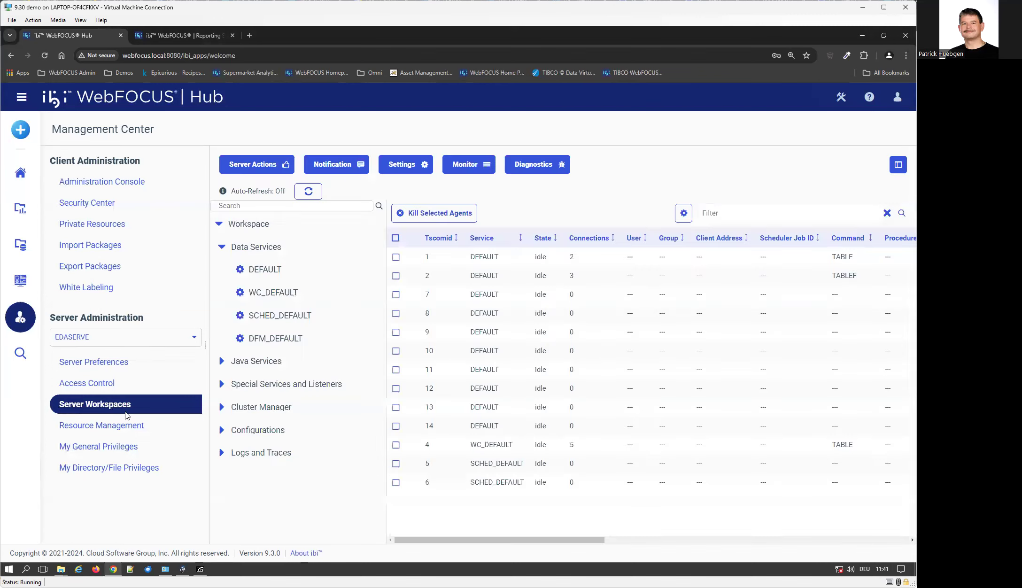
# Open Workspace - edaserve.cfg from the configuration files and add an empty line after line 7.
pyautogui.click(230, 430)
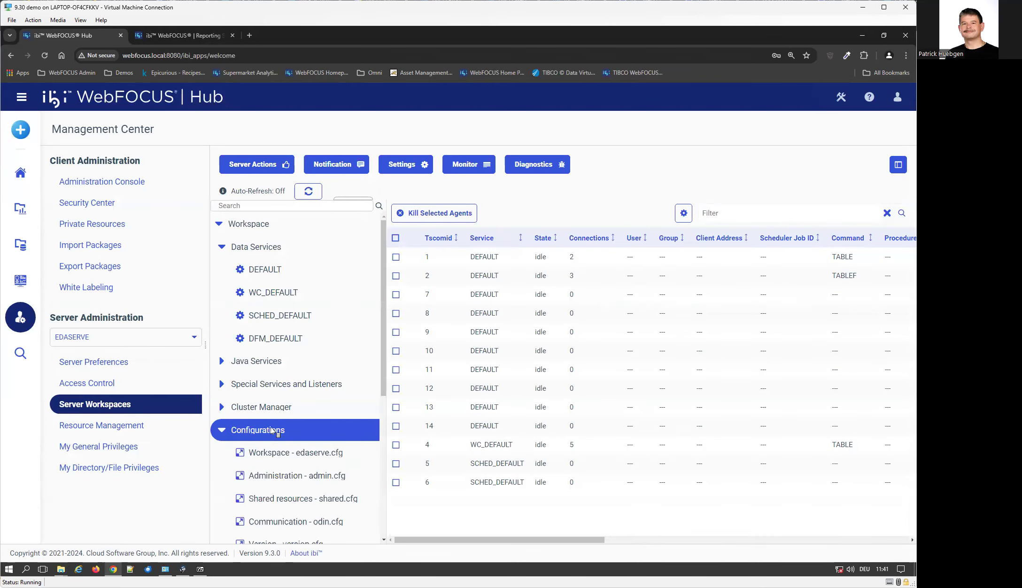
pyautogui.scroll(-1, 272, 430)
pyautogui.scroll(-1, 272, 429)
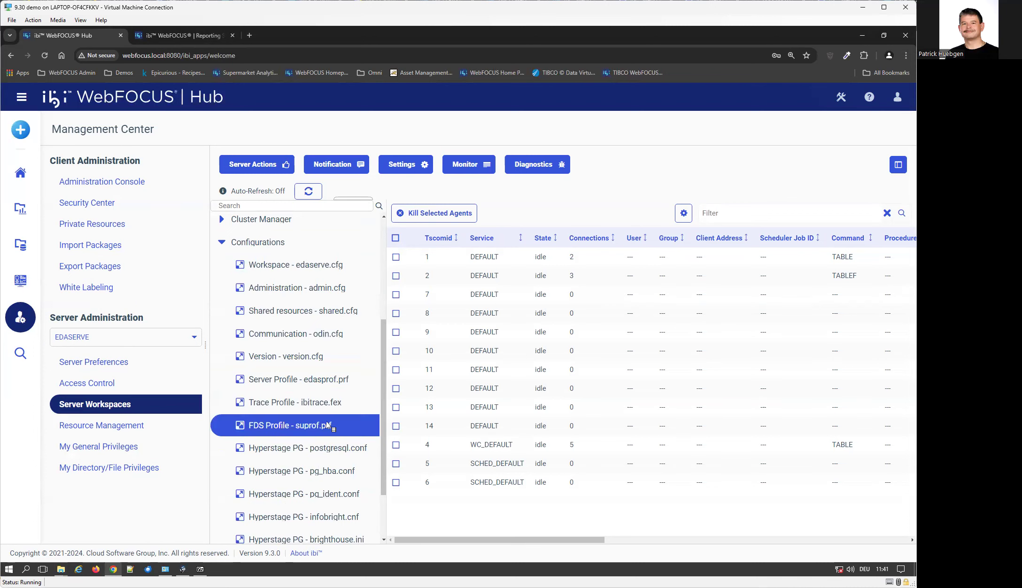
pyautogui.scroll(-1, 328, 424)
pyautogui.scroll(1, 328, 424)
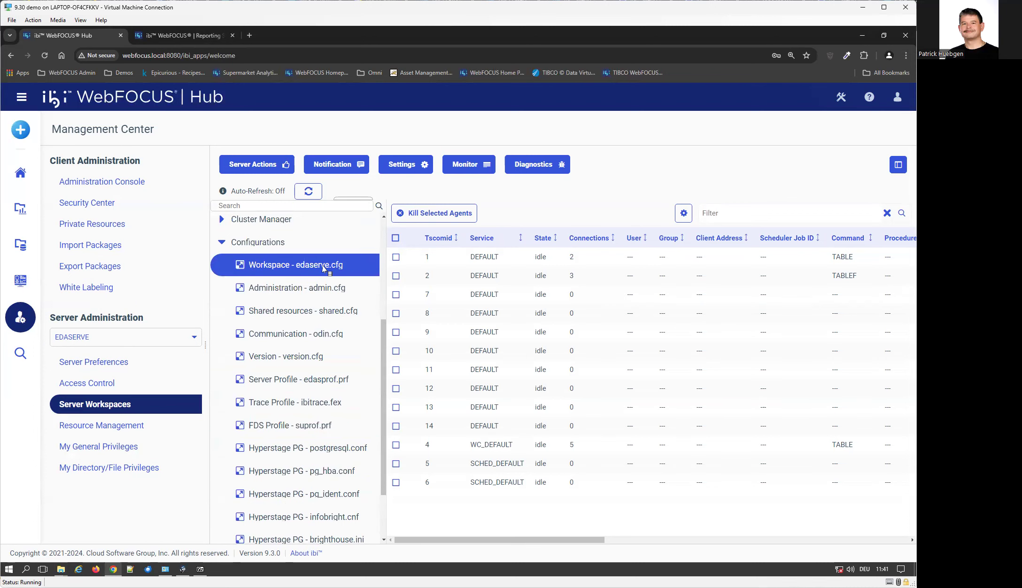
pyautogui.click(321, 265)
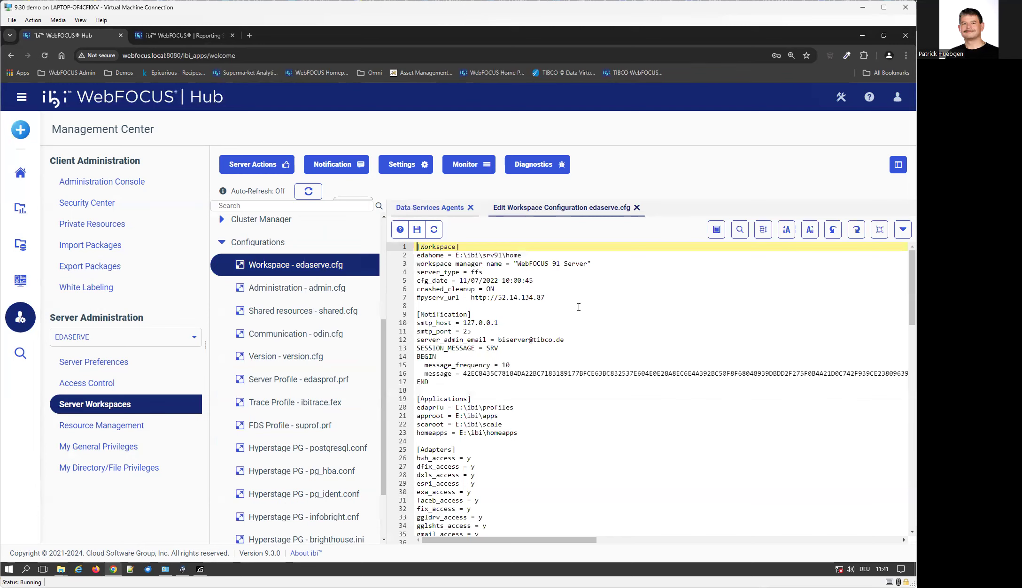
pyautogui.click(590, 296)
pyautogui.press('Return')
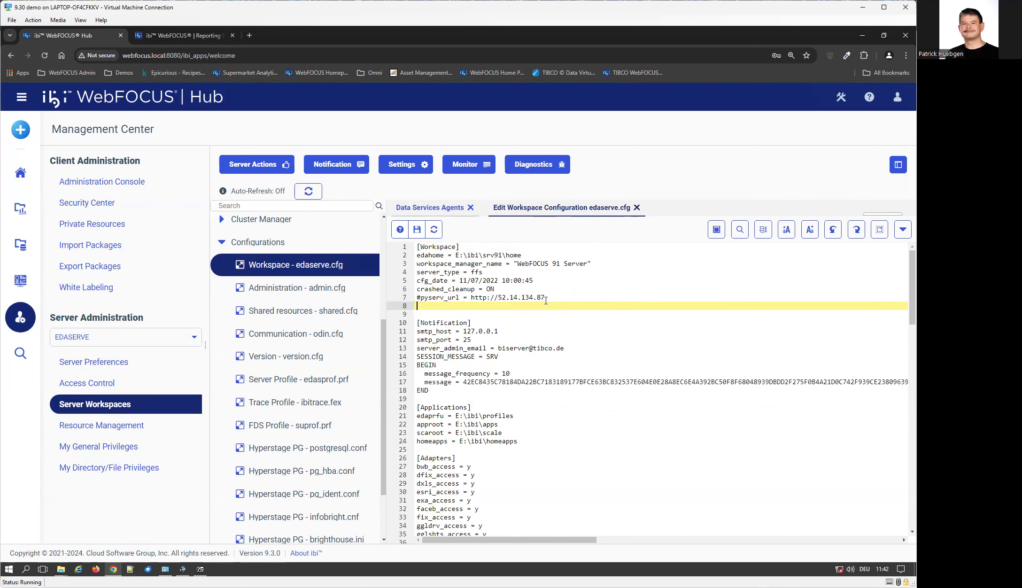
pyautogui.click(133, 570)
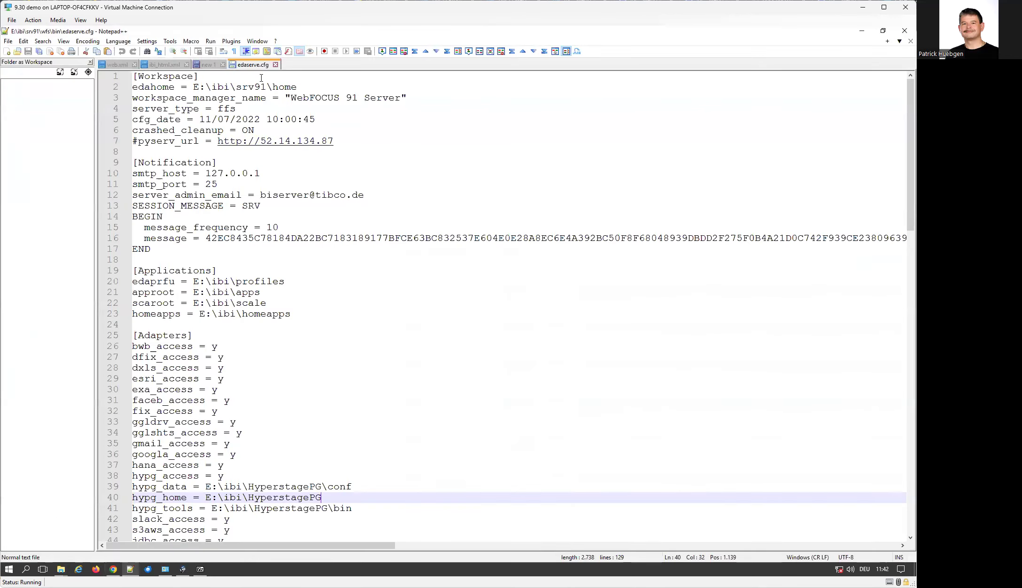
pyautogui.click(203, 65)
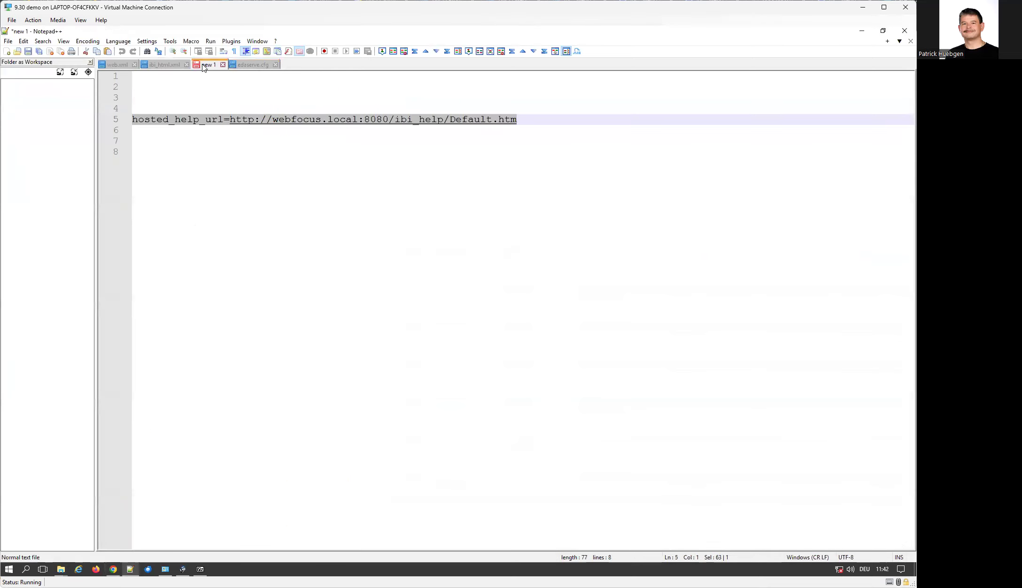
pyautogui.click(411, 240)
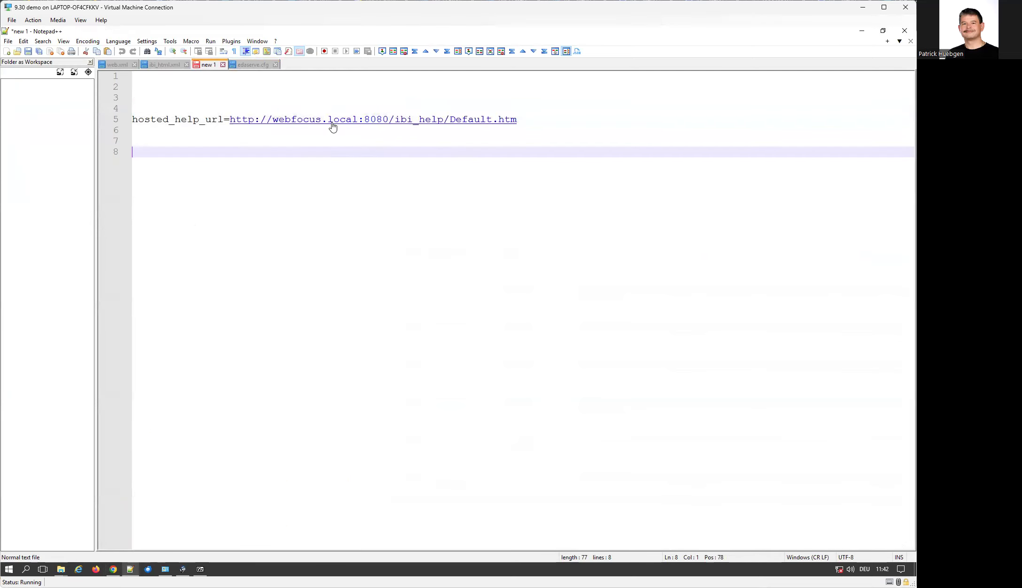
pyautogui.click(442, 121)
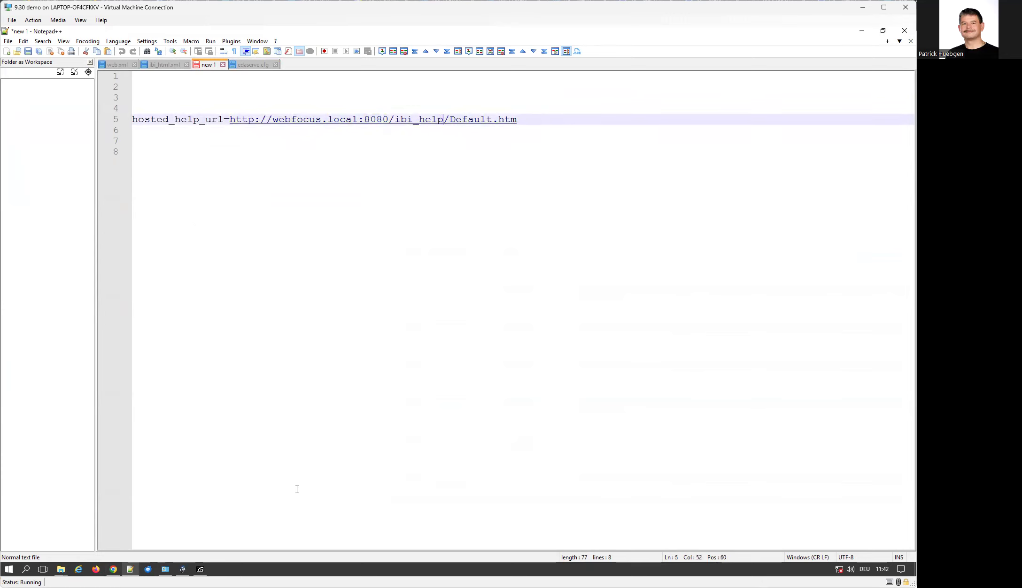
pyautogui.write('/rs')
pyautogui.moveTo(544, 118); pyautogui.dragTo(199, 108)
pyautogui.moveTo(101, 110); pyautogui.dragTo(103, 120)
pyautogui.hotkey('ctrl', 'c')
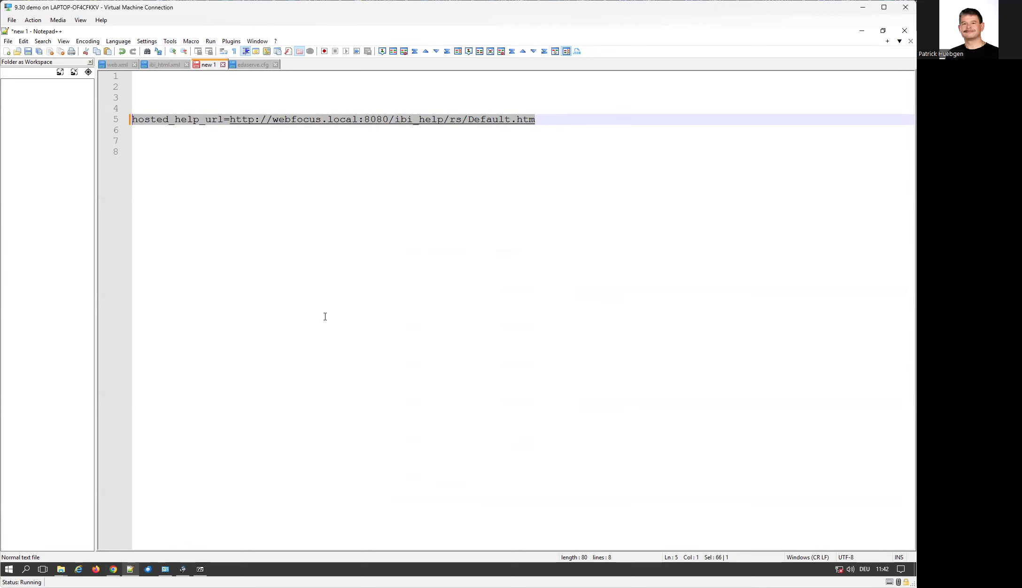
pyautogui.click(113, 569)
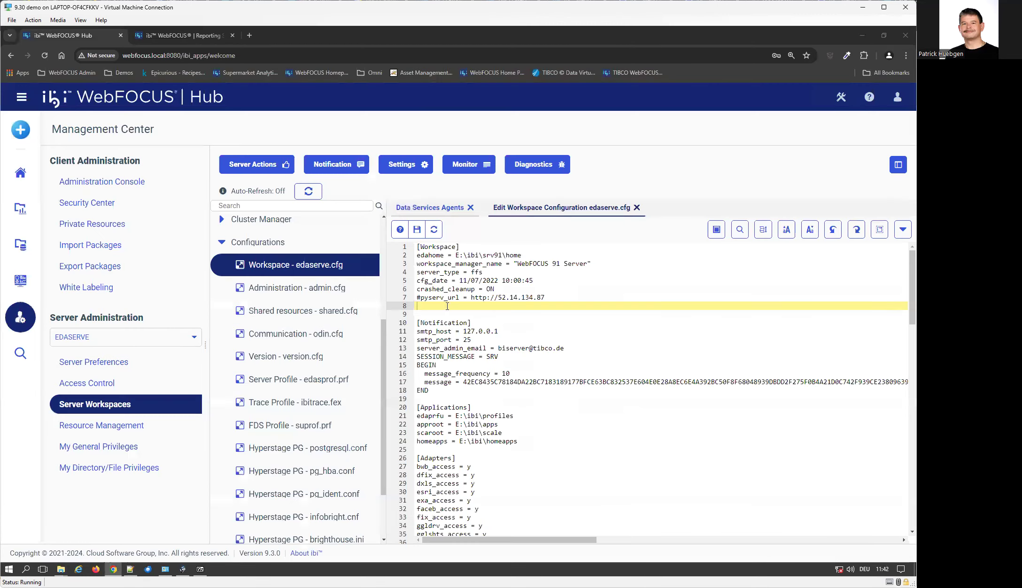
# Paste the hosted_help_url line into line 8 and load its URL in a new tab.
pyautogui.hotkey('ctrl', 'v')
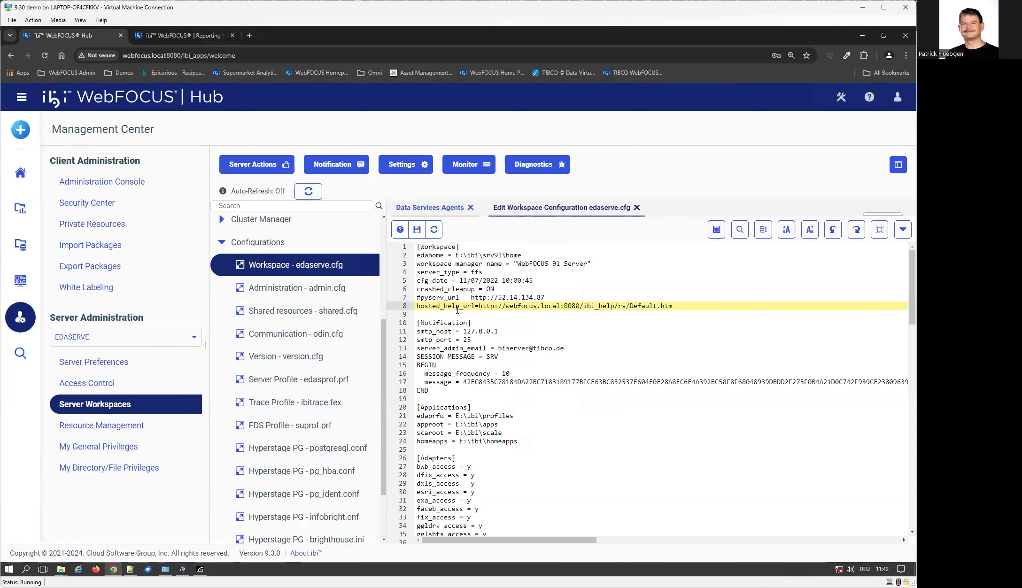
pyautogui.moveTo(477, 306)
pyautogui.mouseDown()
pyautogui.moveTo(675, 307)
pyautogui.moveTo(479, 307)
pyautogui.mouseUp()
pyautogui.hotkey('ctrl', 'c')
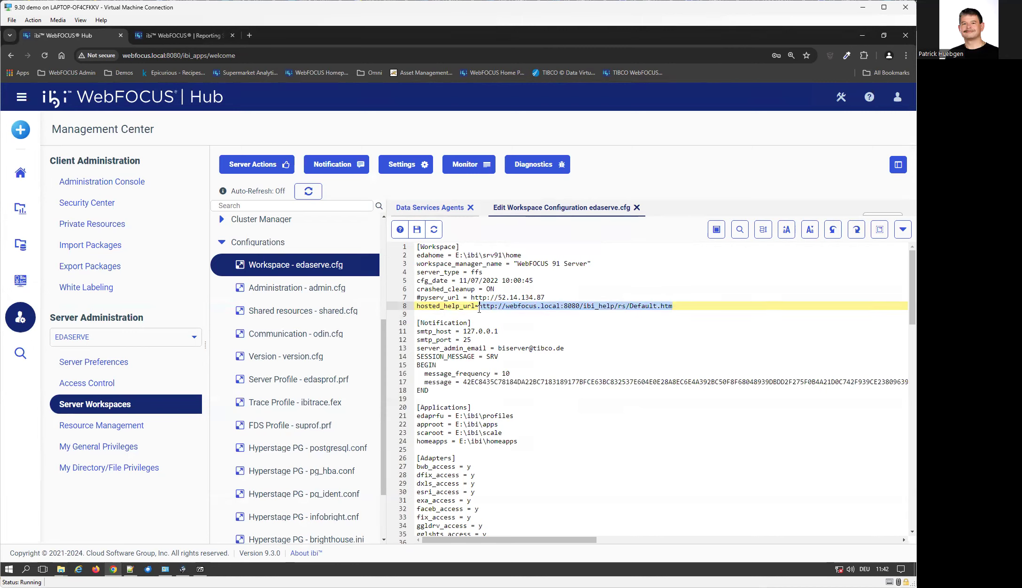
pyautogui.click(249, 35)
pyautogui.hotkey('ctrl', 'v')
pyautogui.press('Return')
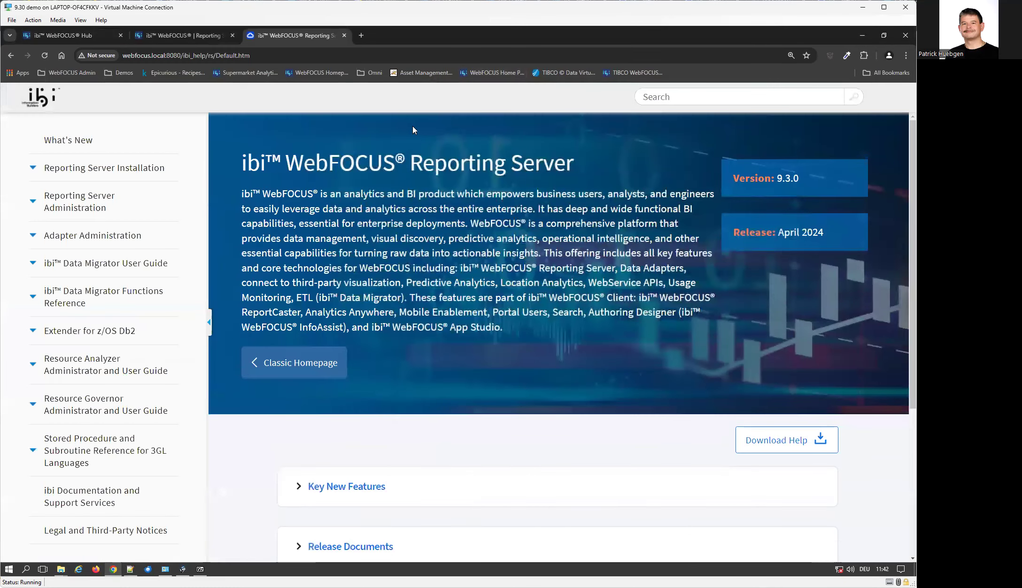
# Confirm the 9.3.0 Reporting Server help loads, then save edaserve.cfg and accept the restart.
pyautogui.scroll(-3, 593, 310)
pyautogui.scroll(3, 593, 310)
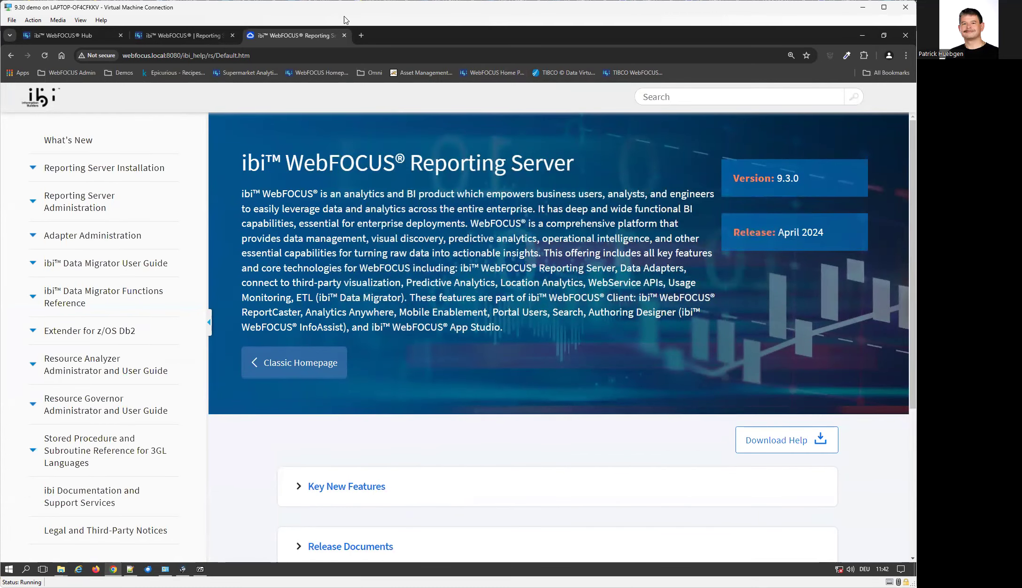
pyautogui.click(344, 36)
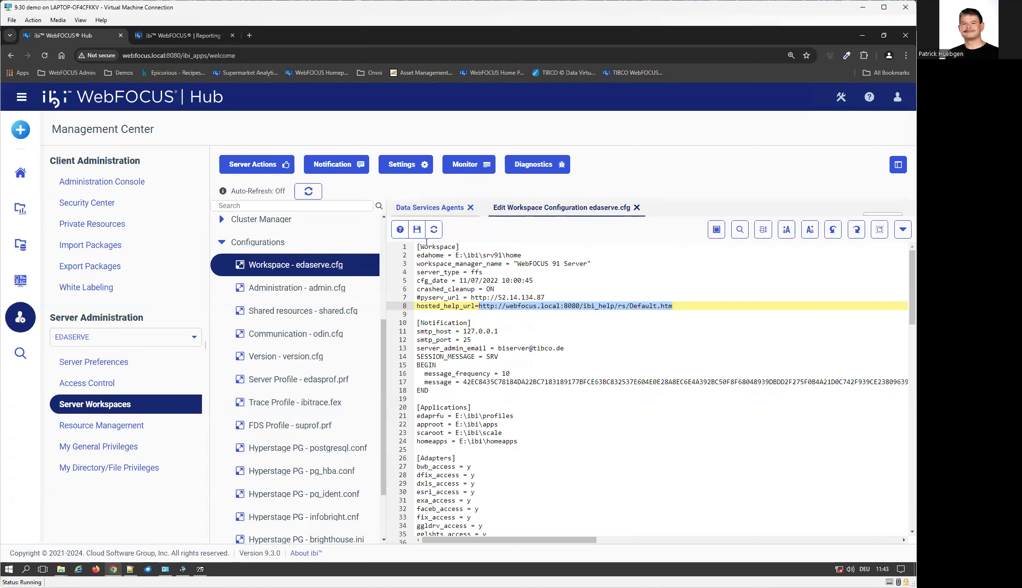
pyautogui.hotkey('ctrl', 's')
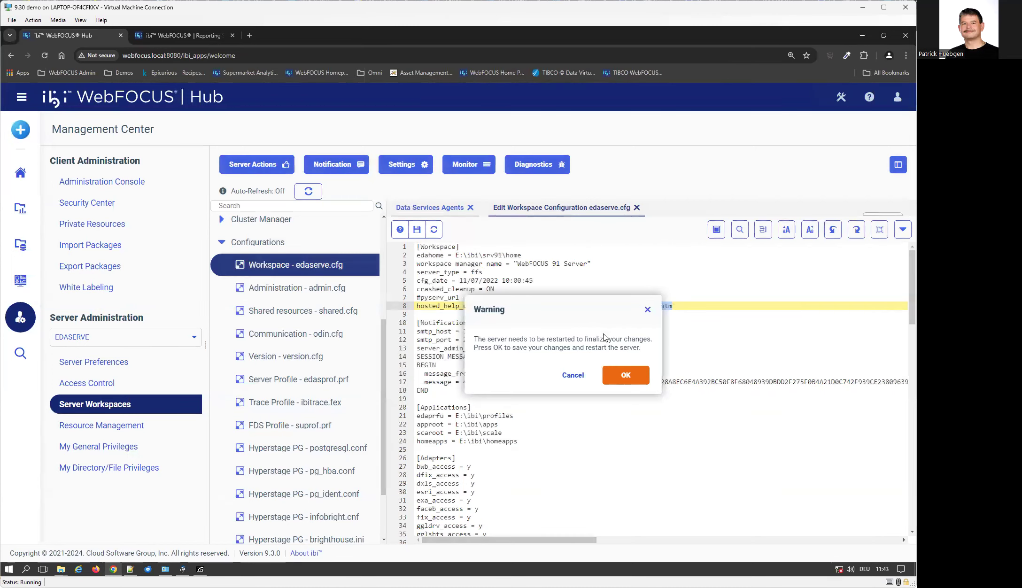
pyautogui.click(628, 375)
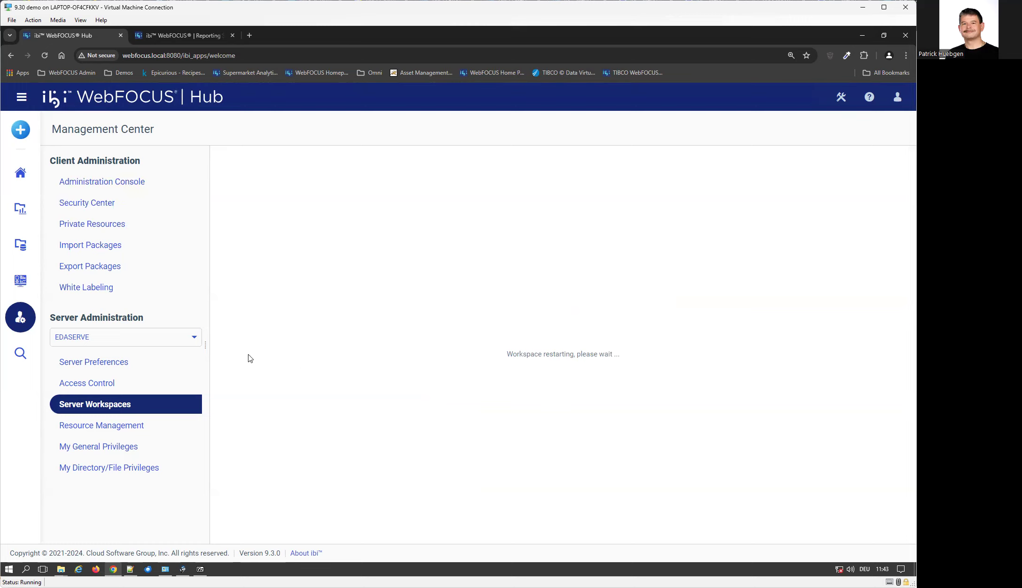
# Close the Reporting Server and Hub browser tabs, bringing Notepad++ back to the front.
pyautogui.click(171, 36)
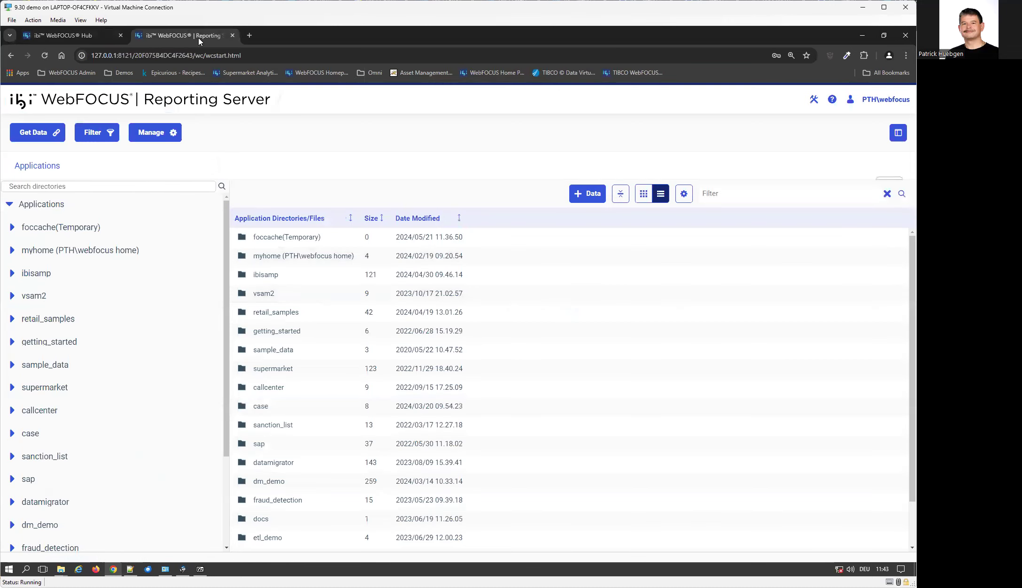
pyautogui.click(232, 36)
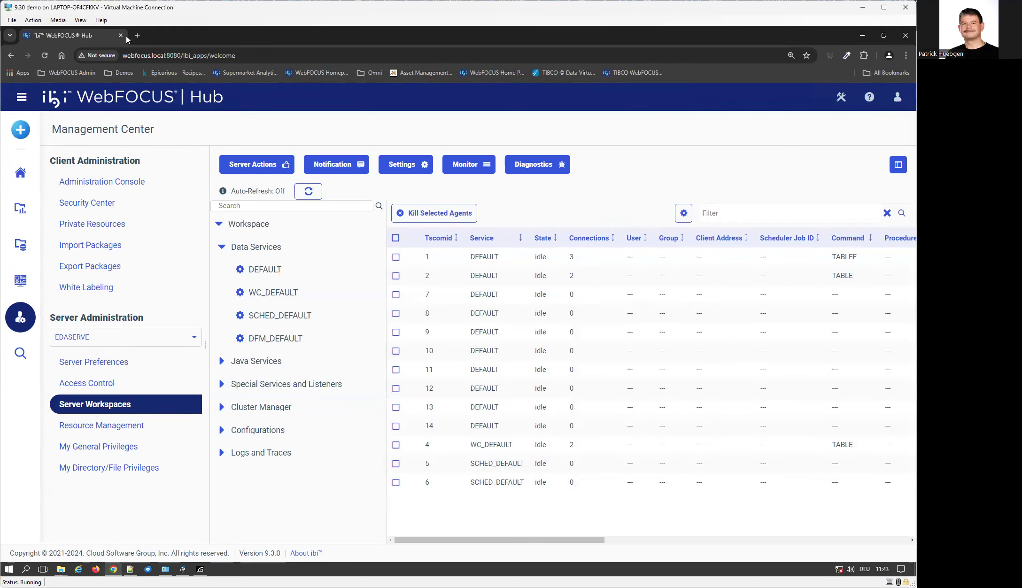
pyautogui.click(121, 35)
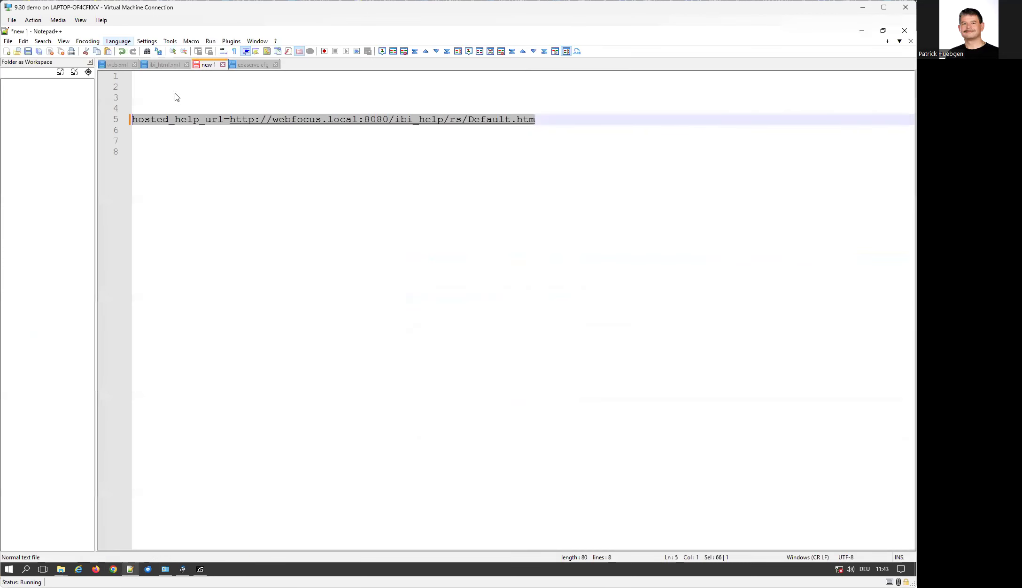
# Stop the Apache Tomcat 9.0.75 for WebFOCUS service from its Properties in Services.
pyautogui.click(26, 572)
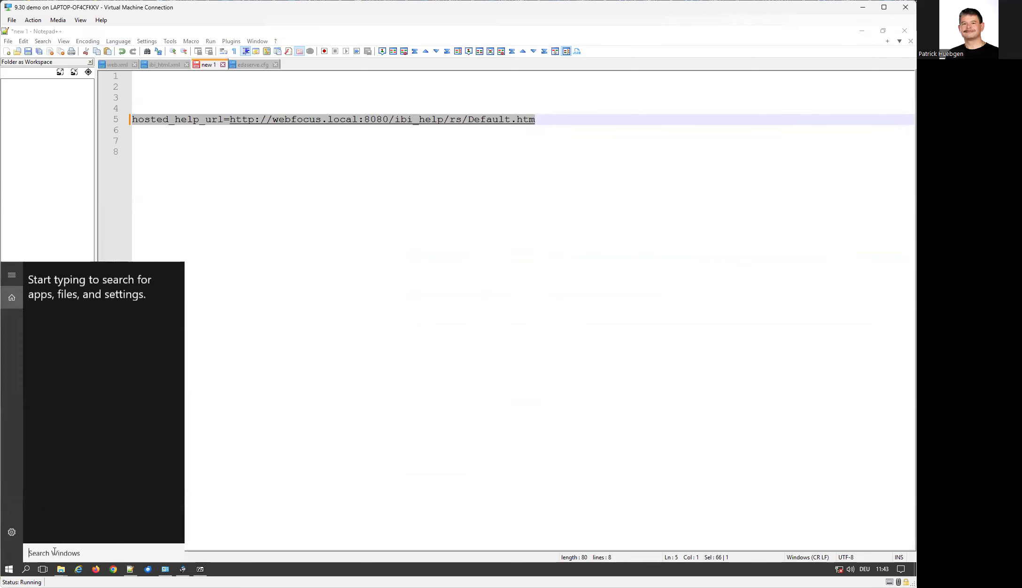
pyautogui.write('serv')
pyautogui.click(85, 290)
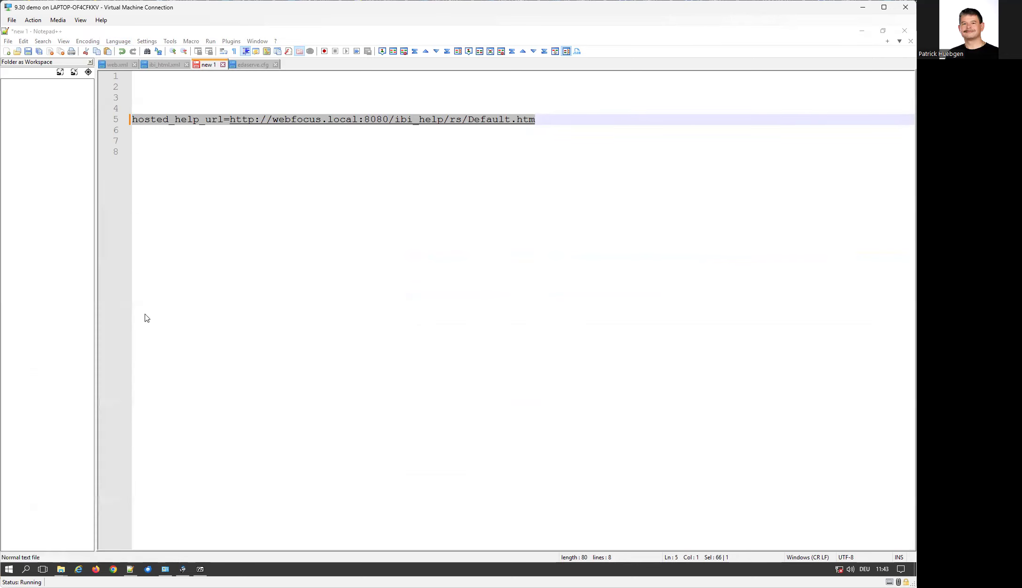
pyautogui.click(504, 302)
pyautogui.press('Down')
pyautogui.press('p')
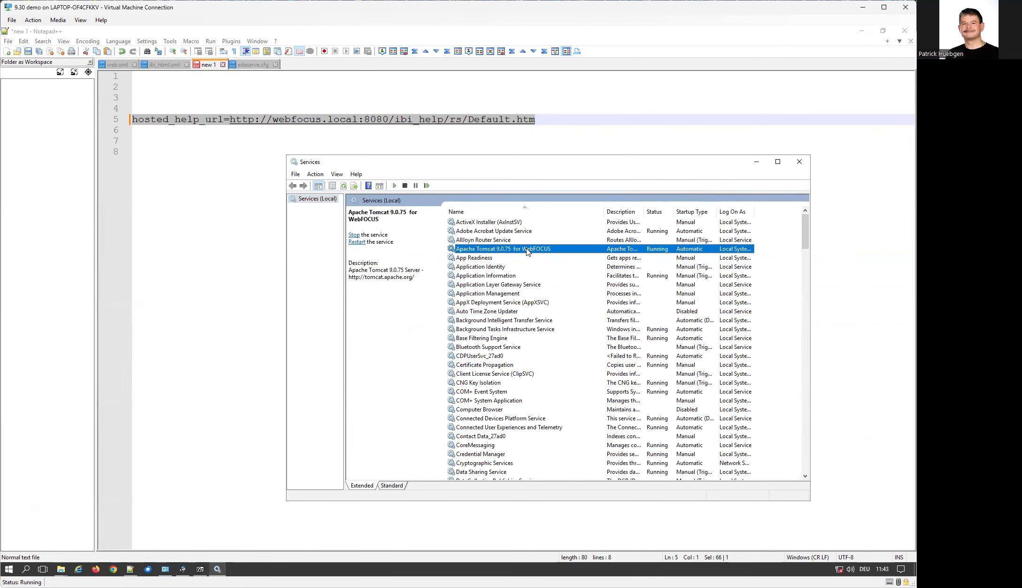
pyautogui.doubleClick(576, 253)
pyautogui.click(522, 373)
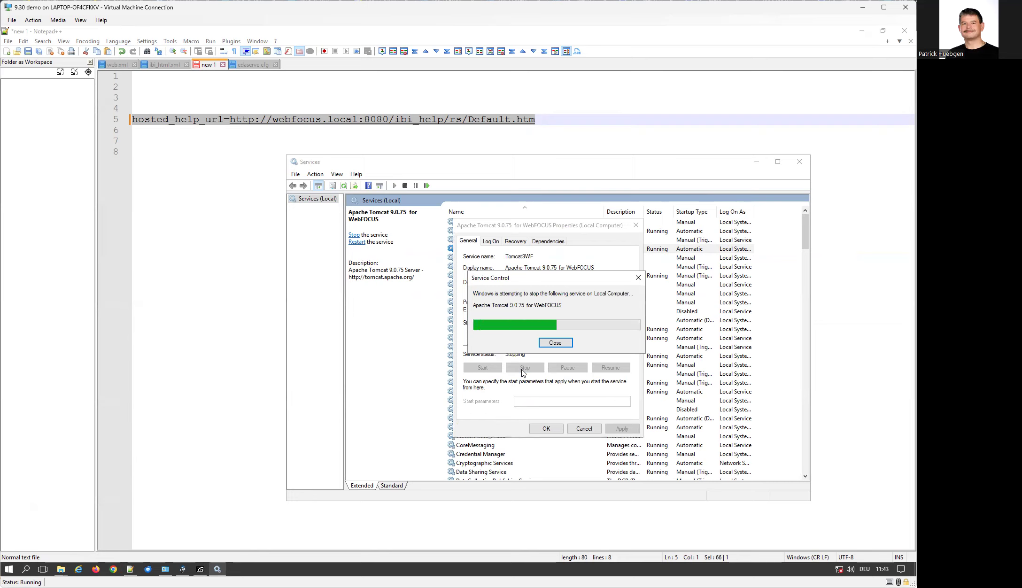
pyautogui.moveTo(62, 573)
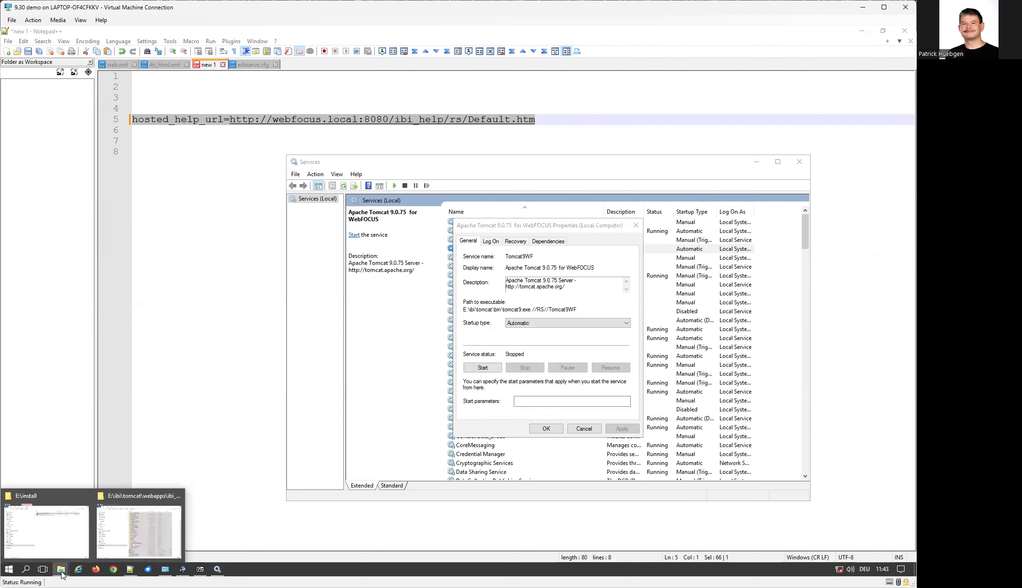
pyautogui.click(41, 537)
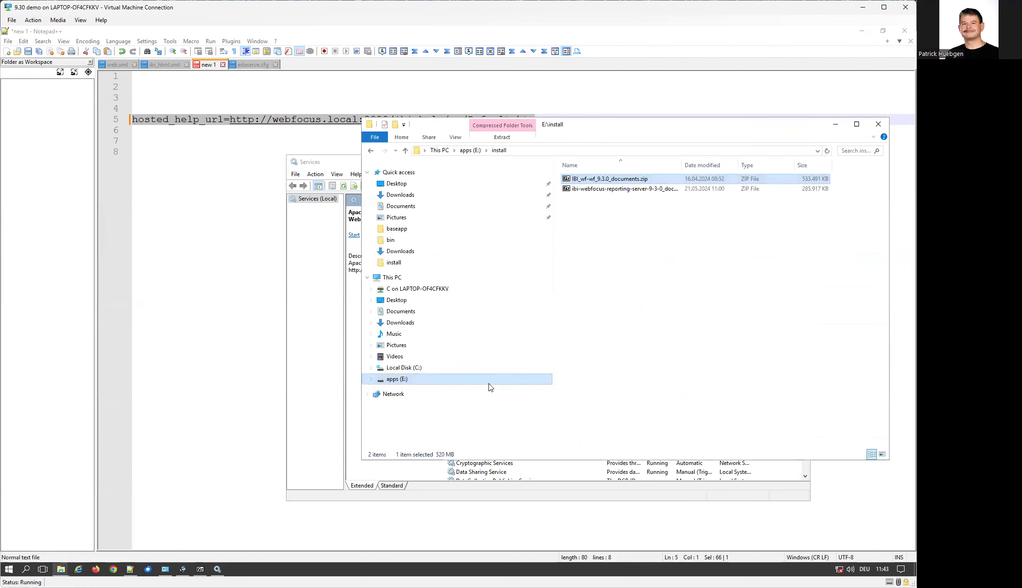
# Navigate File Explorer to E:\ibi\tomcat\work\Catalina\localhost.
pyautogui.click(469, 150)
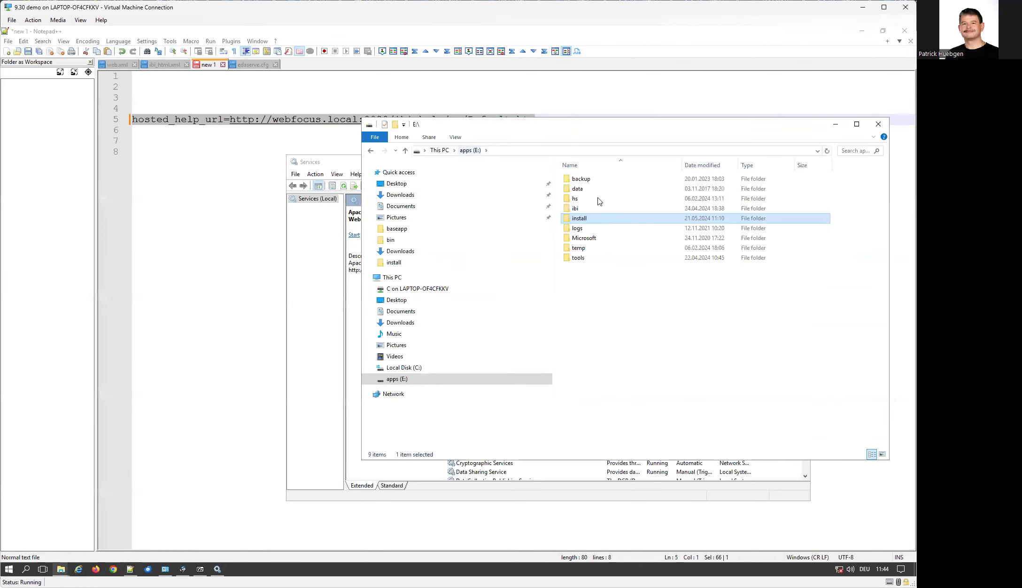
pyautogui.doubleClick(585, 208)
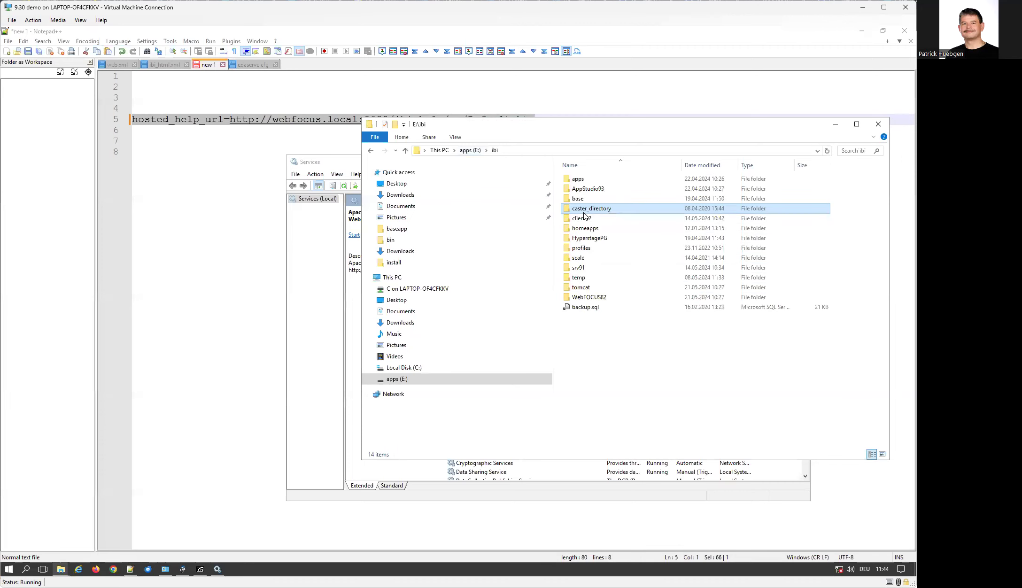
pyautogui.doubleClick(598, 288)
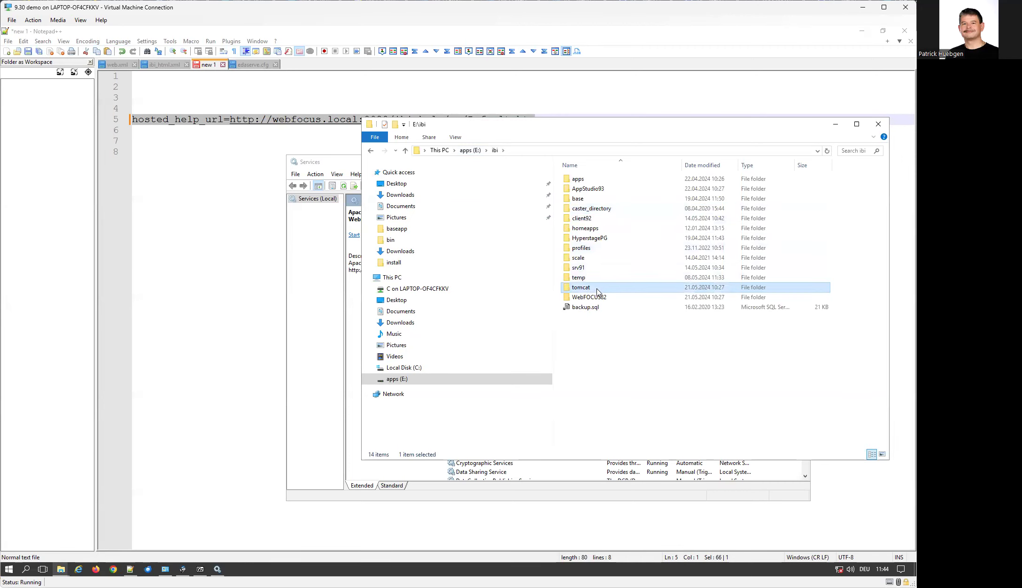
pyautogui.doubleClick(583, 248)
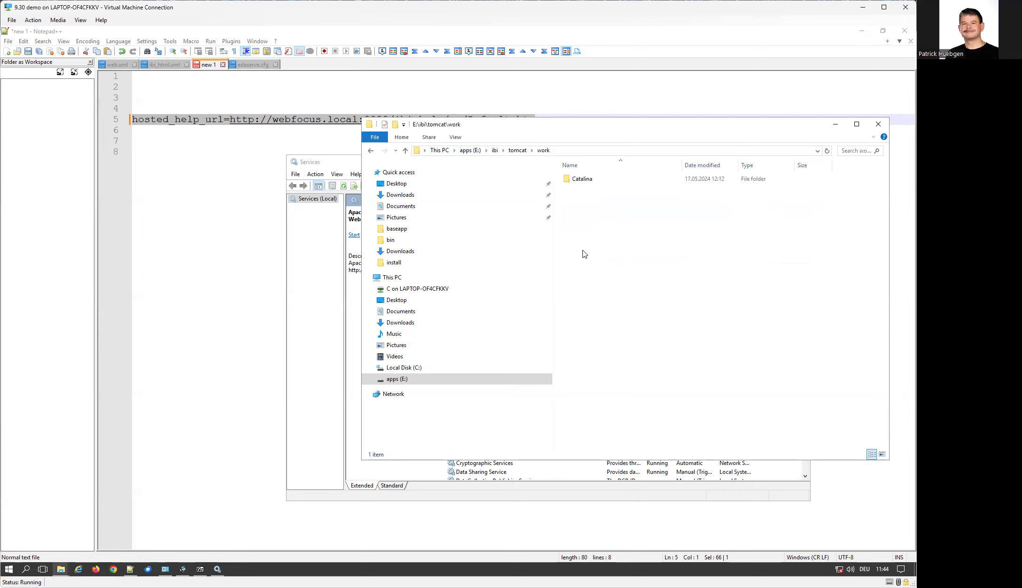
pyautogui.doubleClick(586, 179)
pyautogui.doubleClick(584, 181)
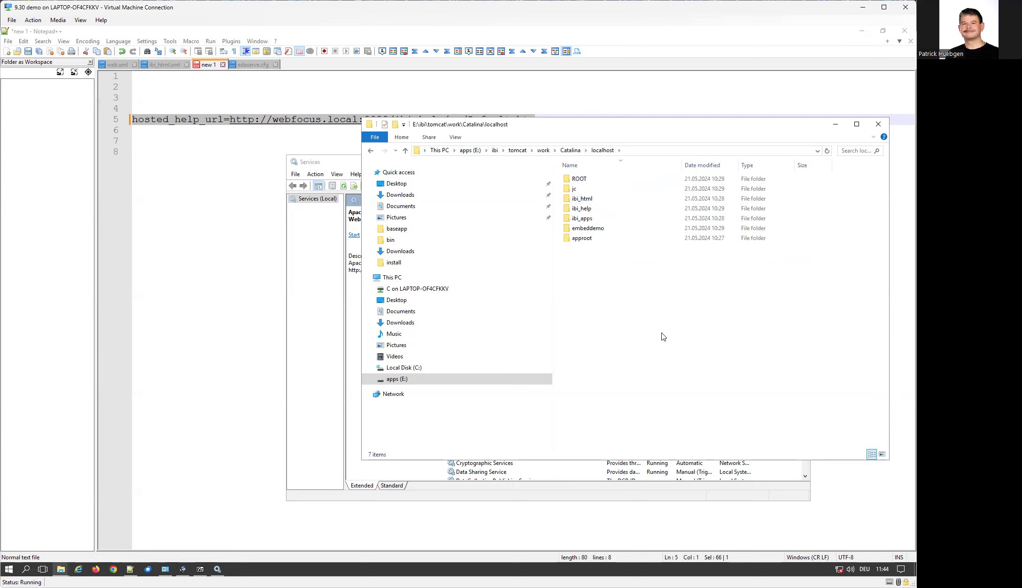
# Delete all seven cached folders in localhost and minimize Explorer.
pyautogui.hotkey('ctrl', 'a')
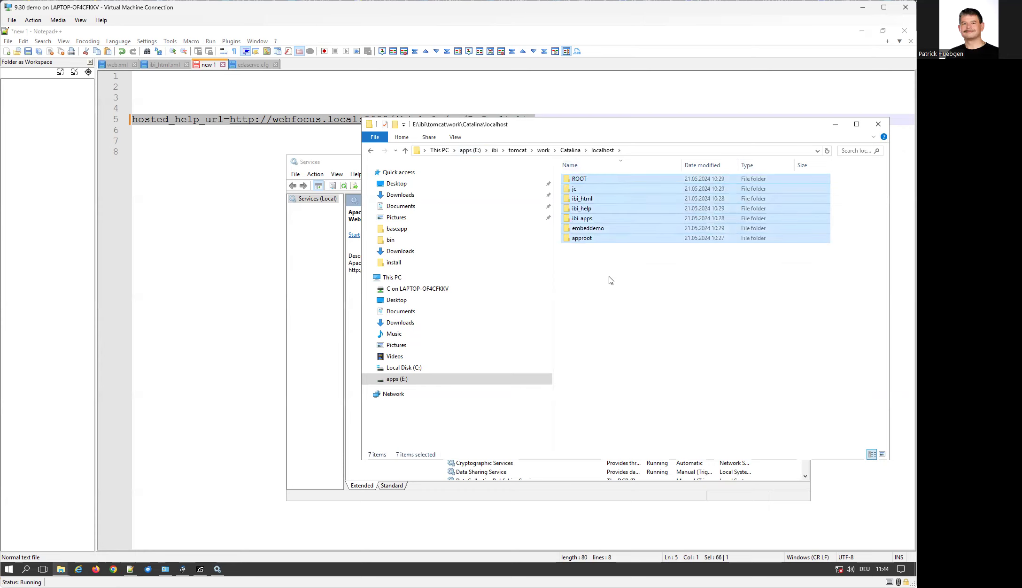
pyautogui.press('Delete')
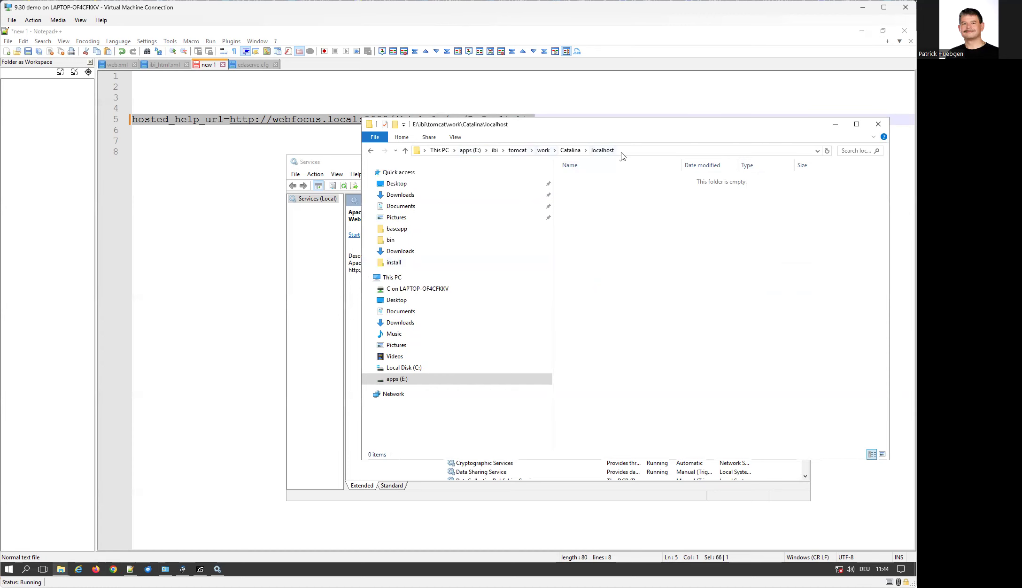
pyautogui.click(836, 125)
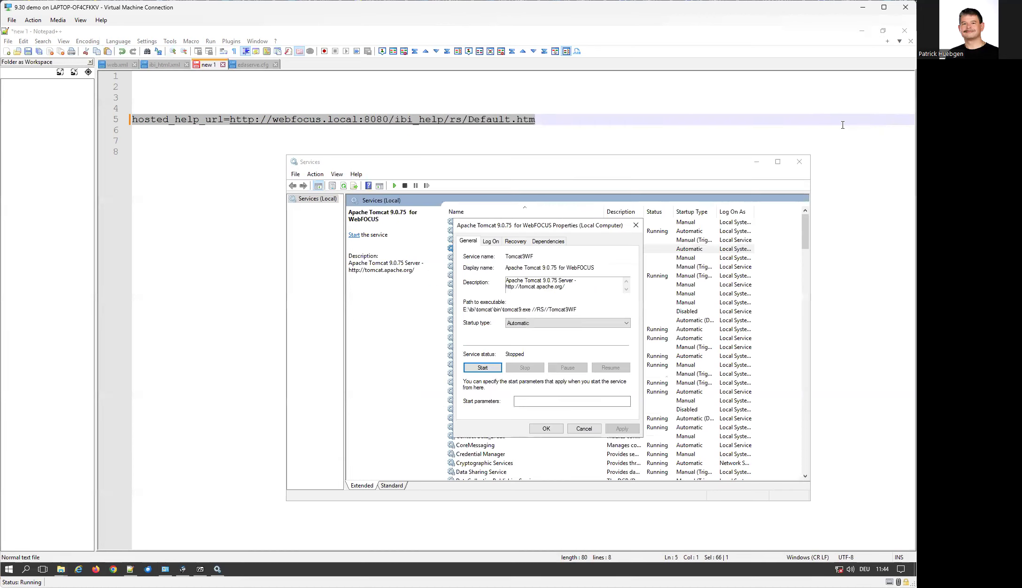
# Start Tomcat again and confirm localhost regenerates the ibi_apps and approot folders.
pyautogui.click(484, 369)
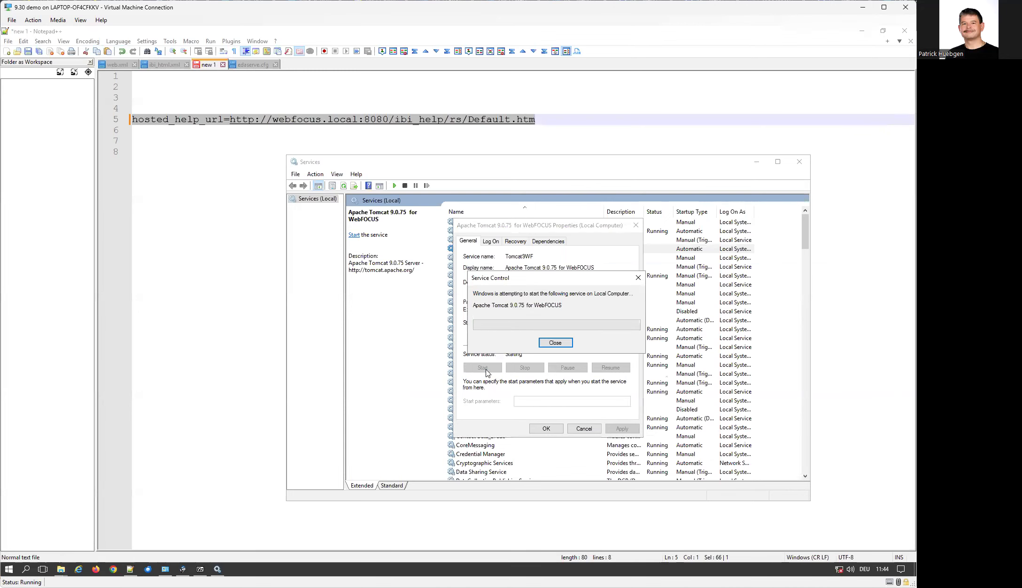
pyautogui.moveTo(67, 570)
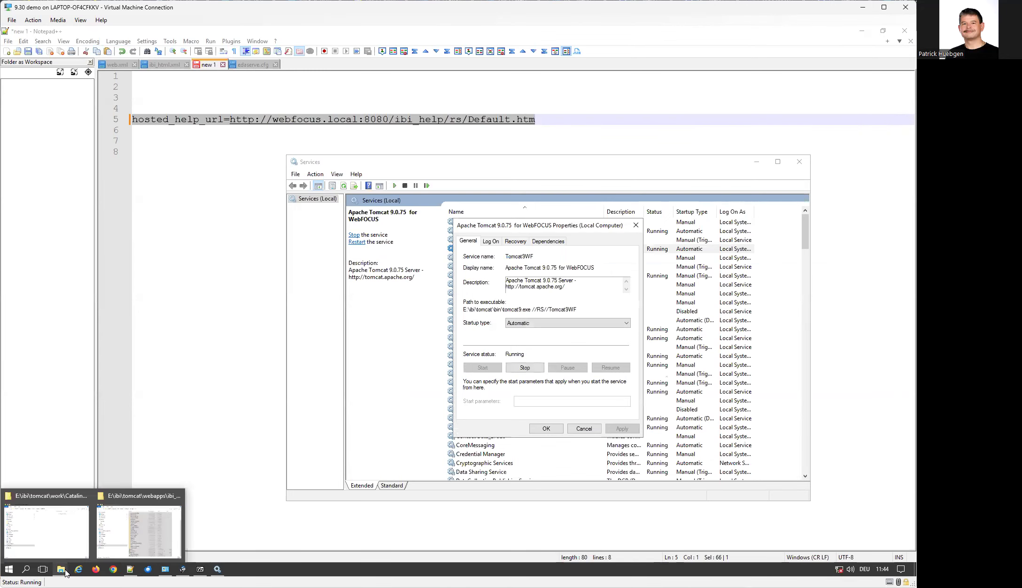
pyautogui.click(40, 549)
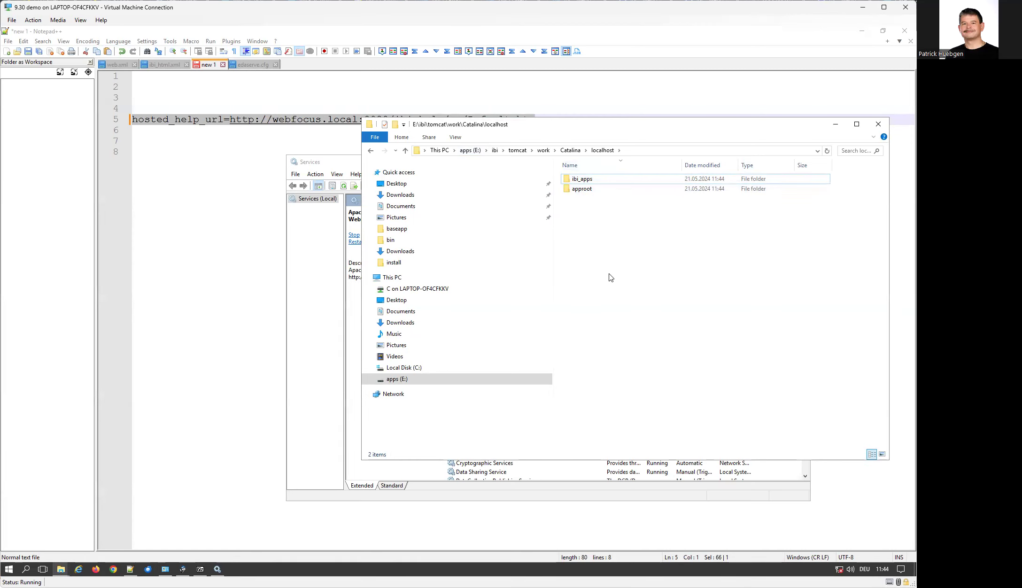
pyautogui.click(115, 570)
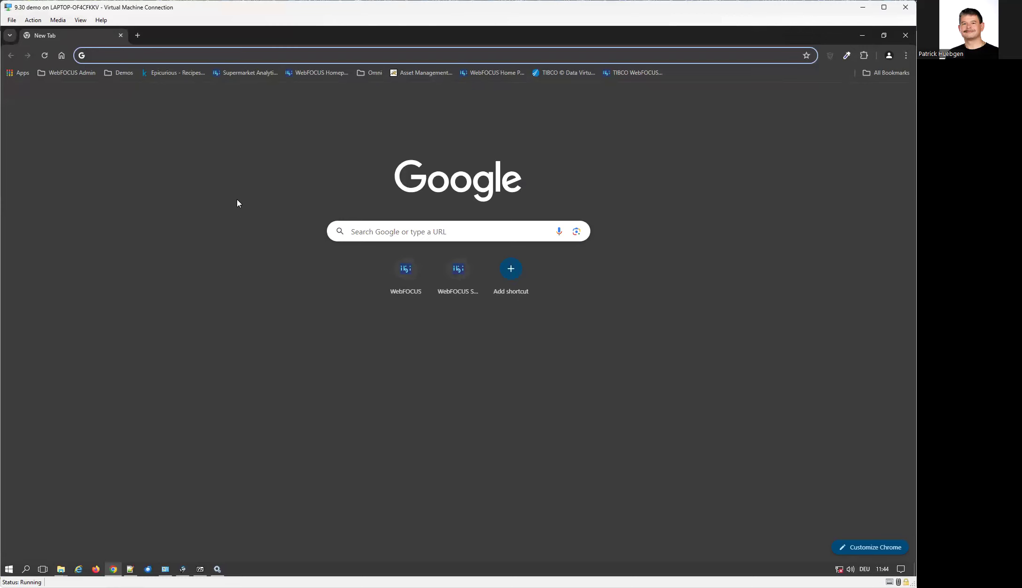
# Load webfocus.local:8080/ibi_apps/ via the WebFOCUS shortcut in a new tab, closing the empty tab.
pyautogui.click(138, 35)
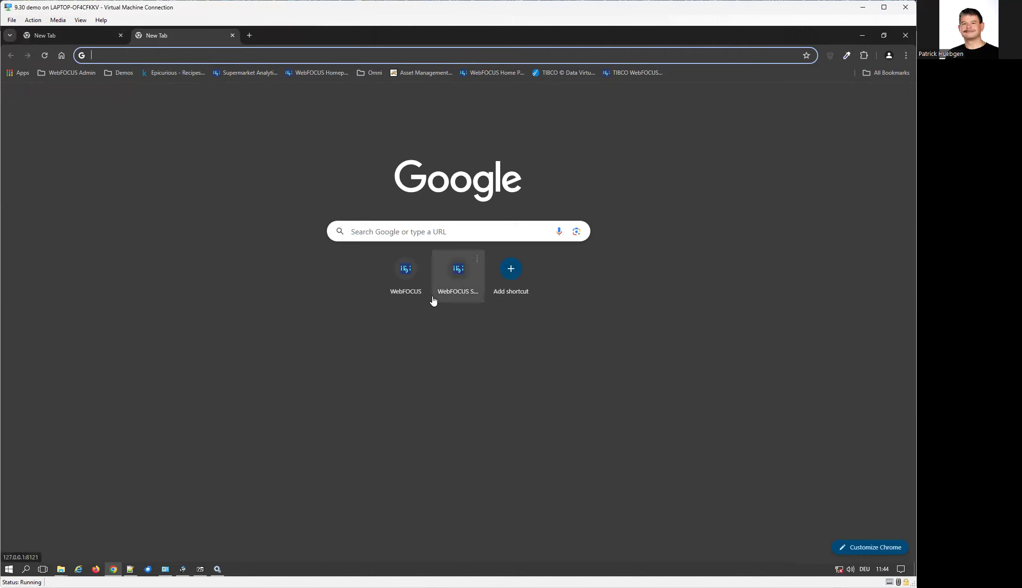
pyautogui.click(413, 281)
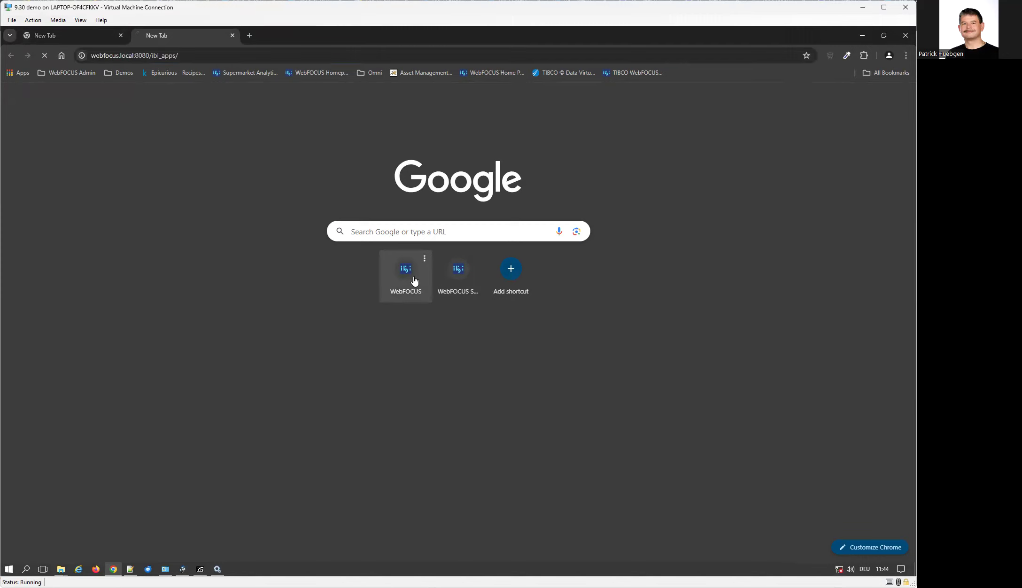
pyautogui.click(65, 35)
pyautogui.click(120, 36)
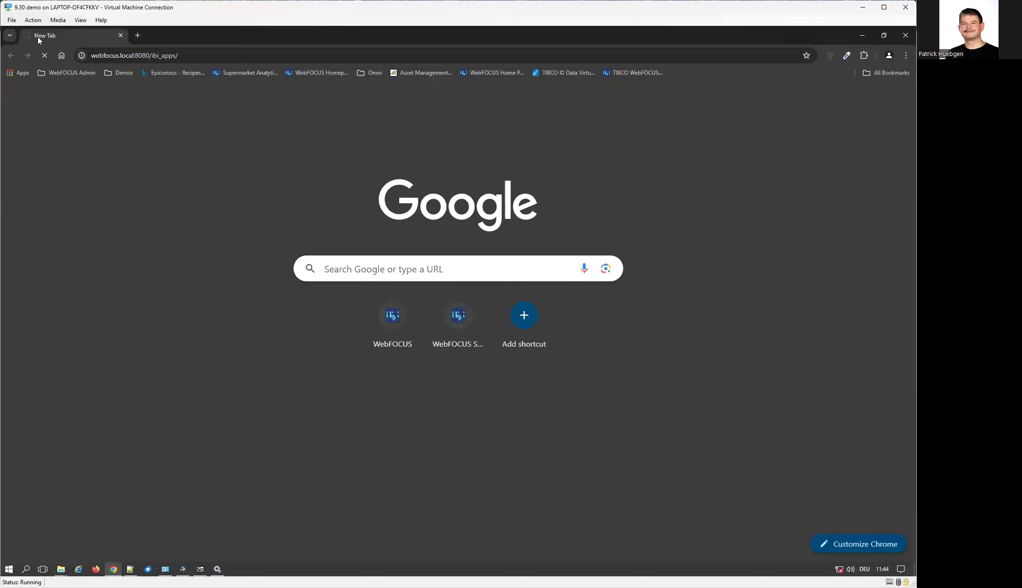
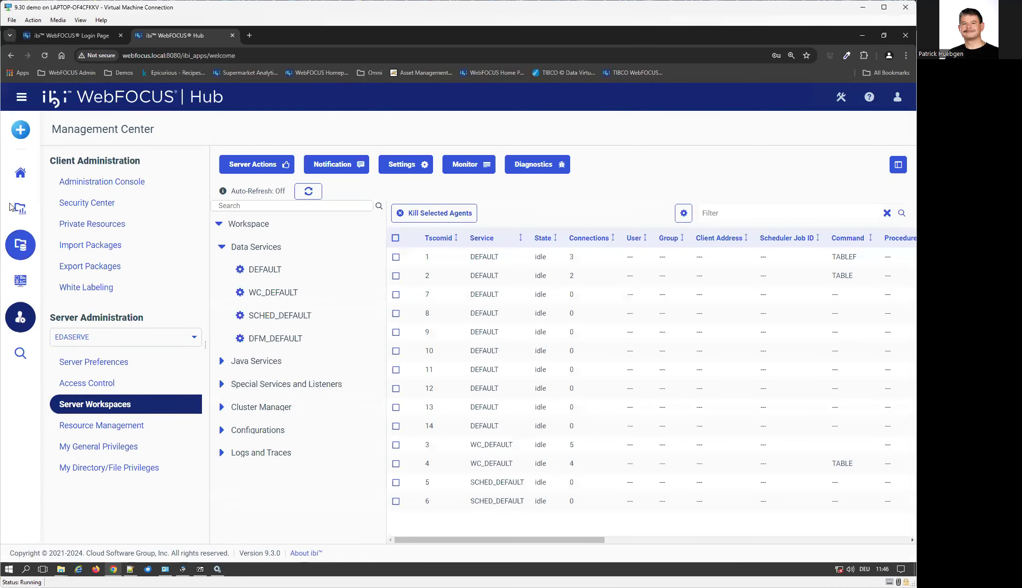
# Open the Web Client Help from the Hub's Help menu.
pyautogui.click(870, 97)
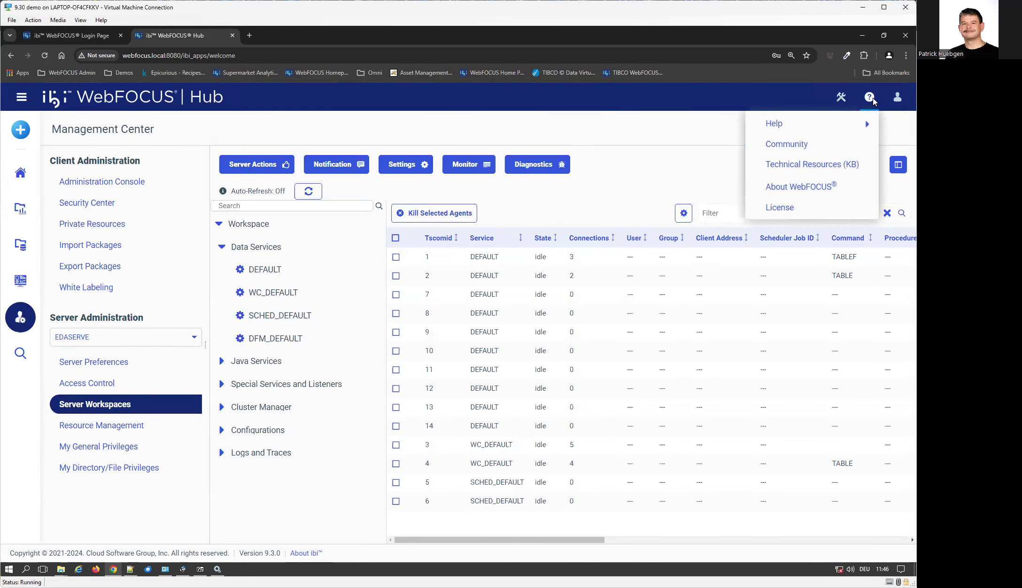
pyautogui.moveTo(852, 128)
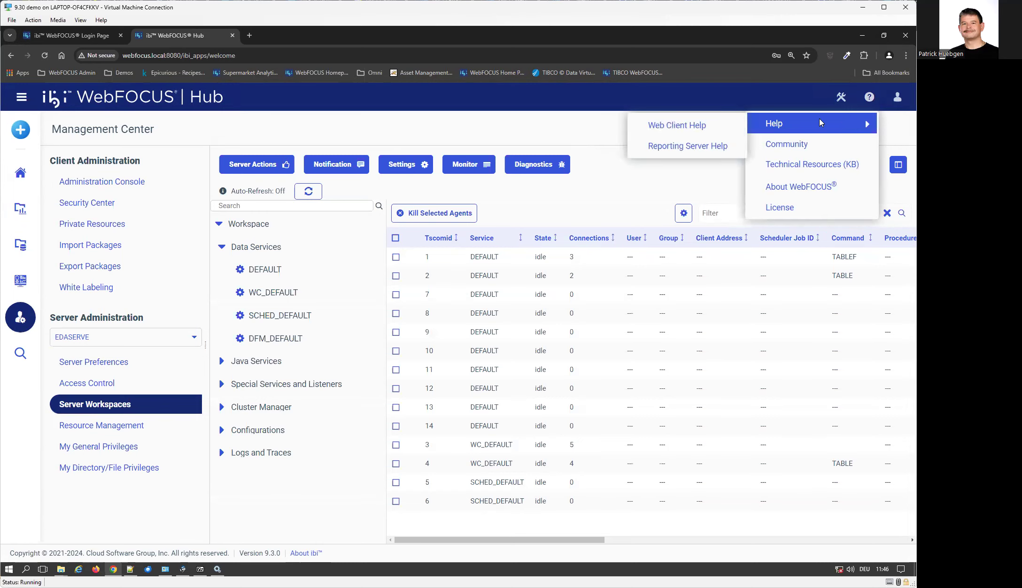
pyautogui.click(685, 126)
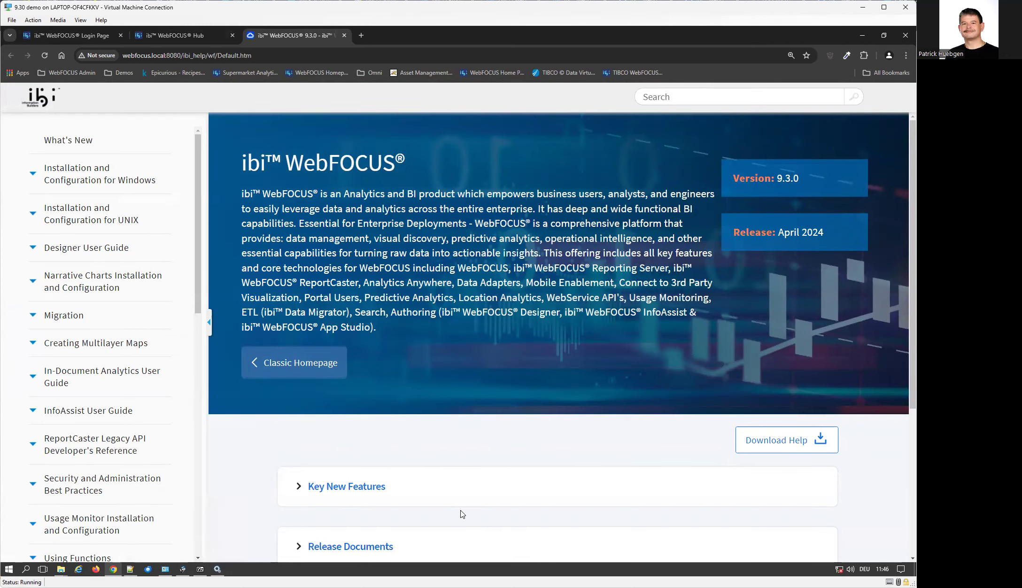
# Show Ethernet disabled in Network Connections, then return to the locally loaded 9.3.0 help page.
pyautogui.hotkey('alt', 'Tab')
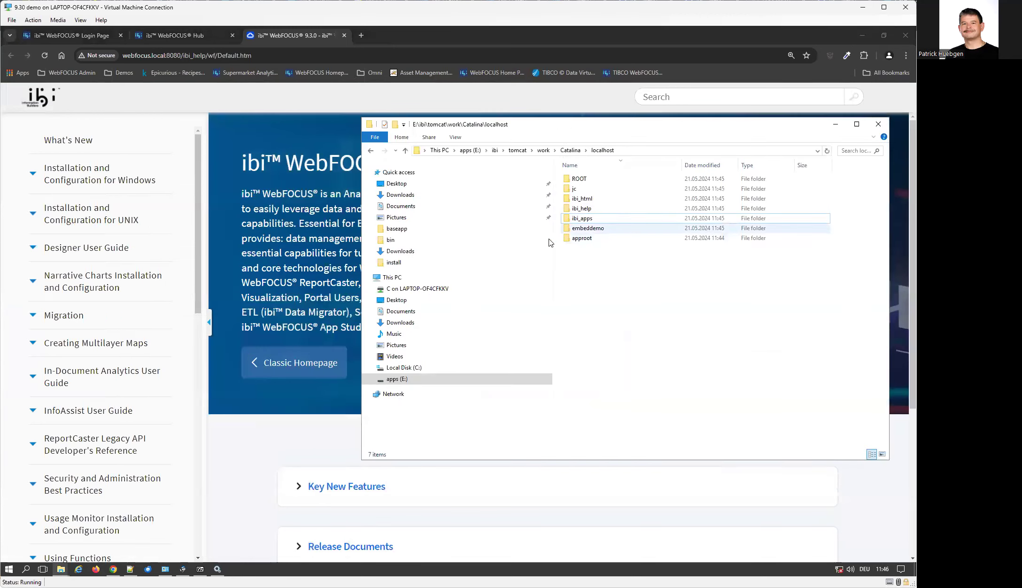
pyautogui.click(249, 480)
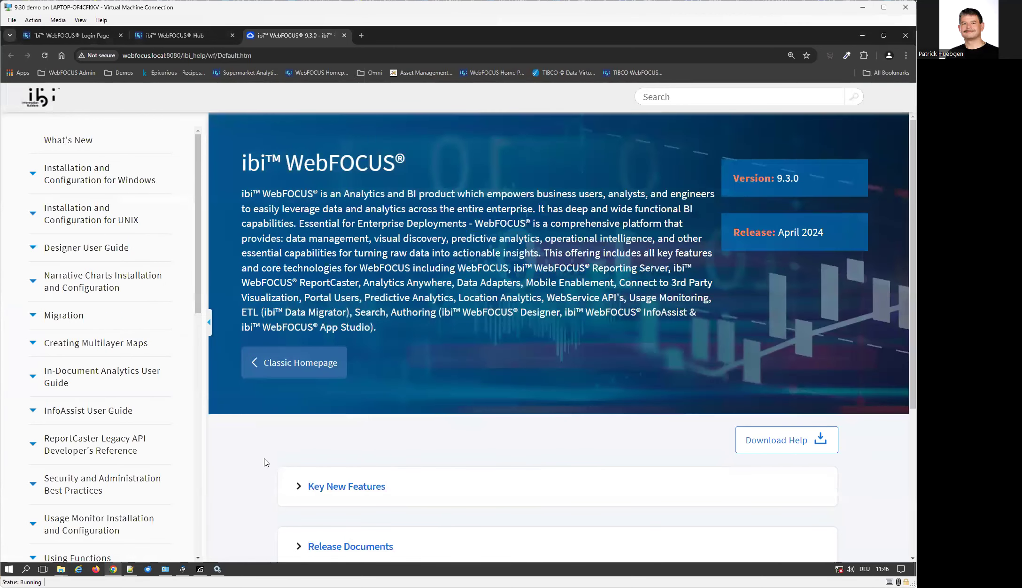
pyautogui.hotkey('alt', 'Tab')
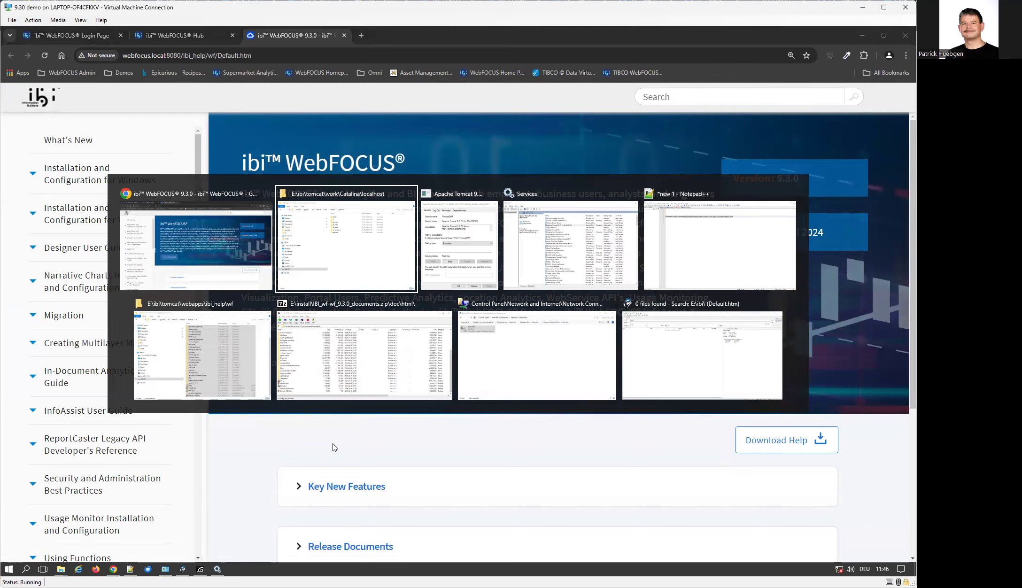
pyautogui.hotkey('alt', 'Tab')
pyautogui.hotkey('alt', 'Tab')
pyautogui.hotkey('alt', 'Tab')
pyautogui.hotkey('alt', 'Tab')
pyautogui.hotkey('alt', 'Tab')
pyautogui.hotkey('alt', 'Tab')
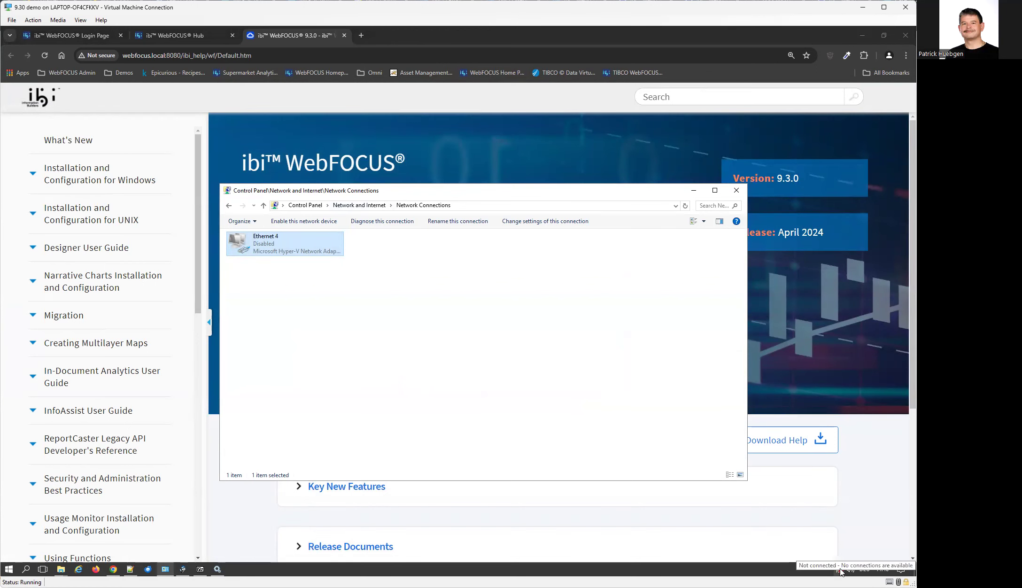
pyautogui.click(876, 466)
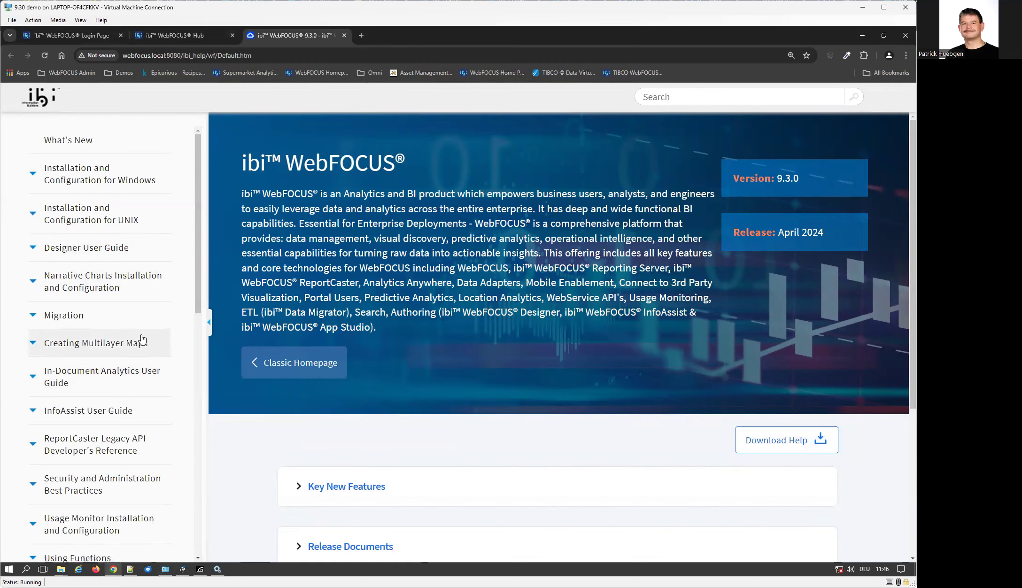
pyautogui.scroll(-10, 142, 338)
pyautogui.scroll(10, 142, 339)
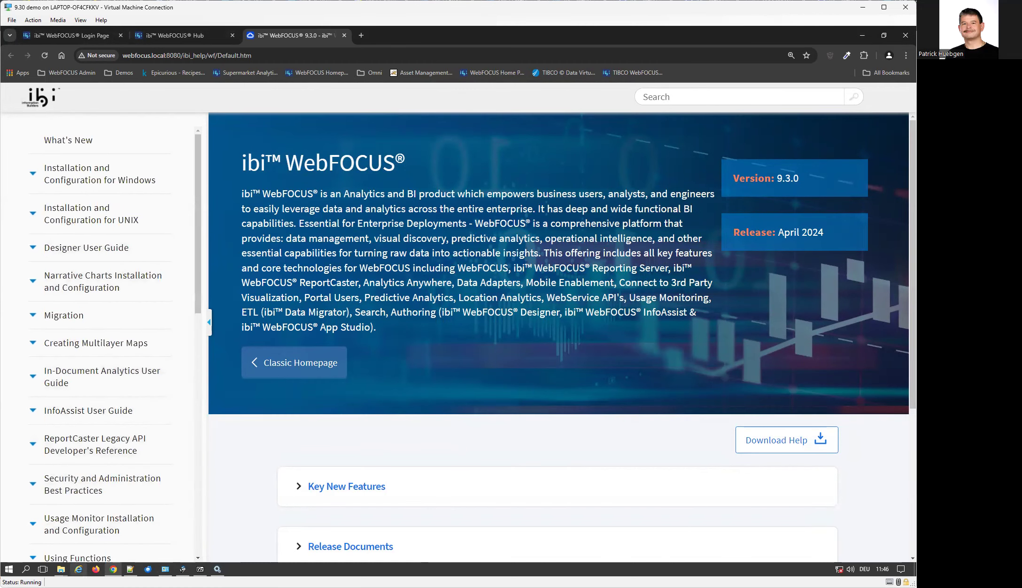
# Open Default.htm from the ibi_help wf folder in Notepad++.
pyautogui.moveTo(61, 569)
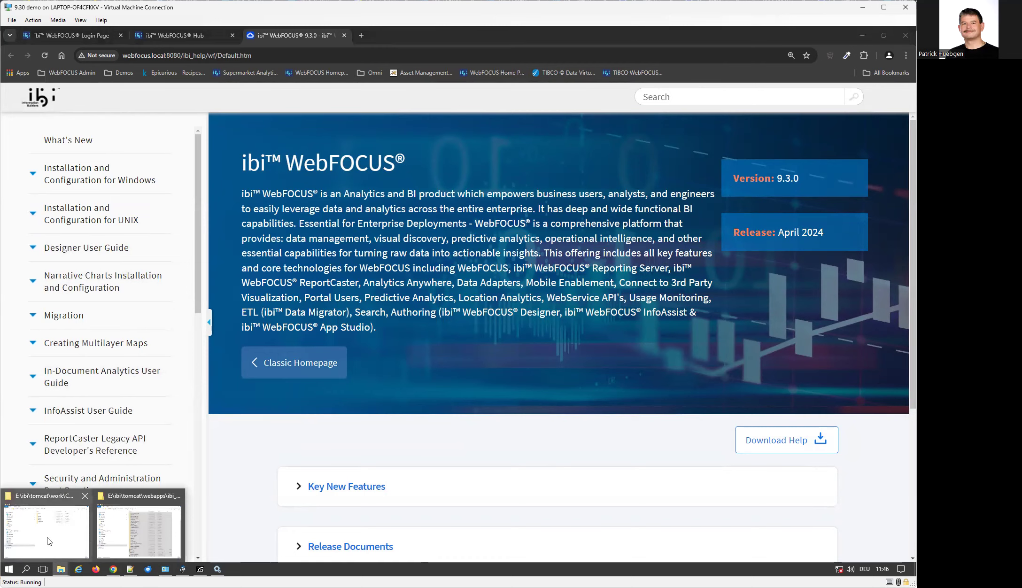
pyautogui.click(134, 540)
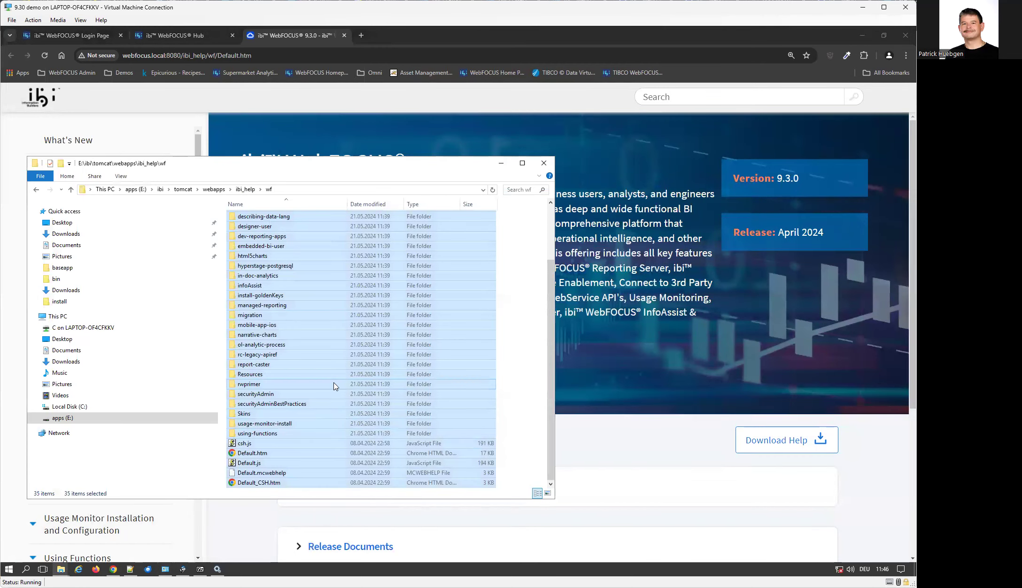
pyautogui.click(266, 453)
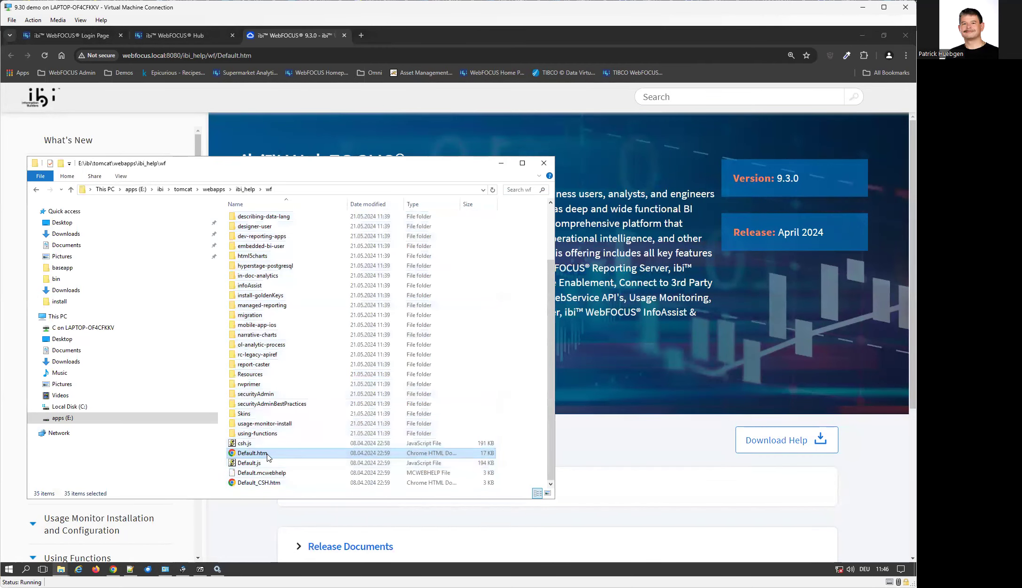
pyautogui.rightClick(446, 455)
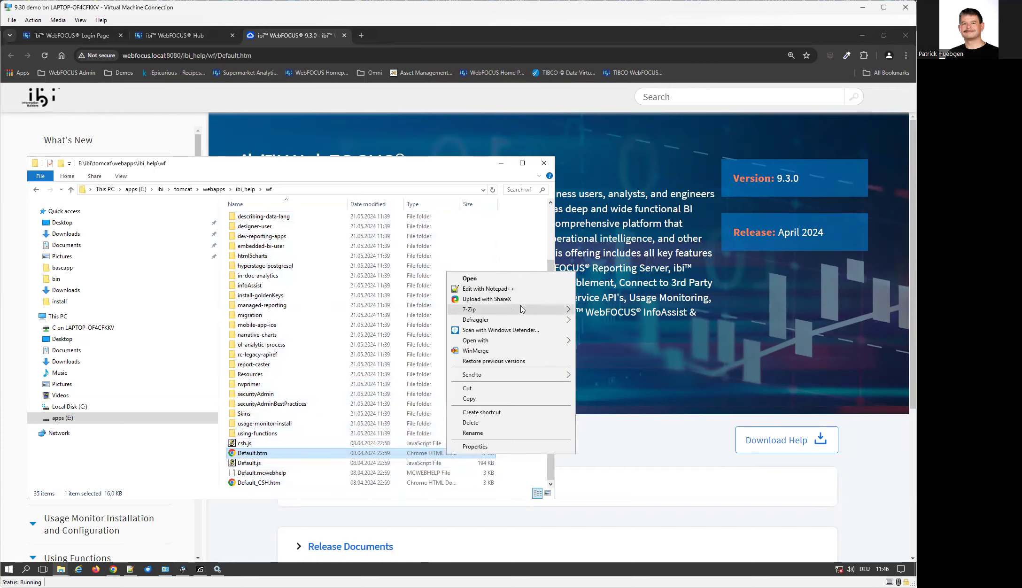
pyautogui.click(525, 289)
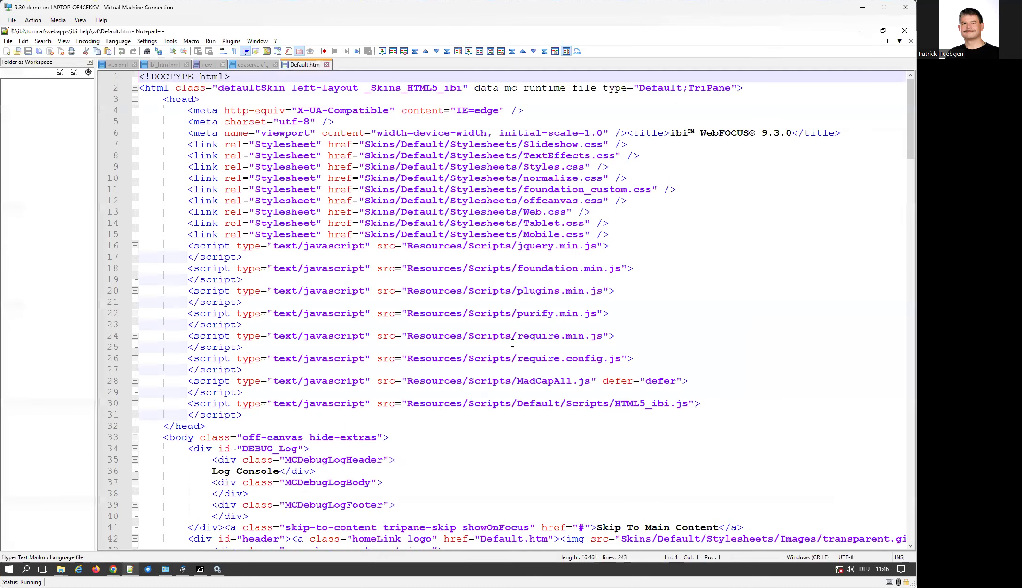
# Search the Default.htm source for 'download'.
pyautogui.scroll(-7, 515, 320)
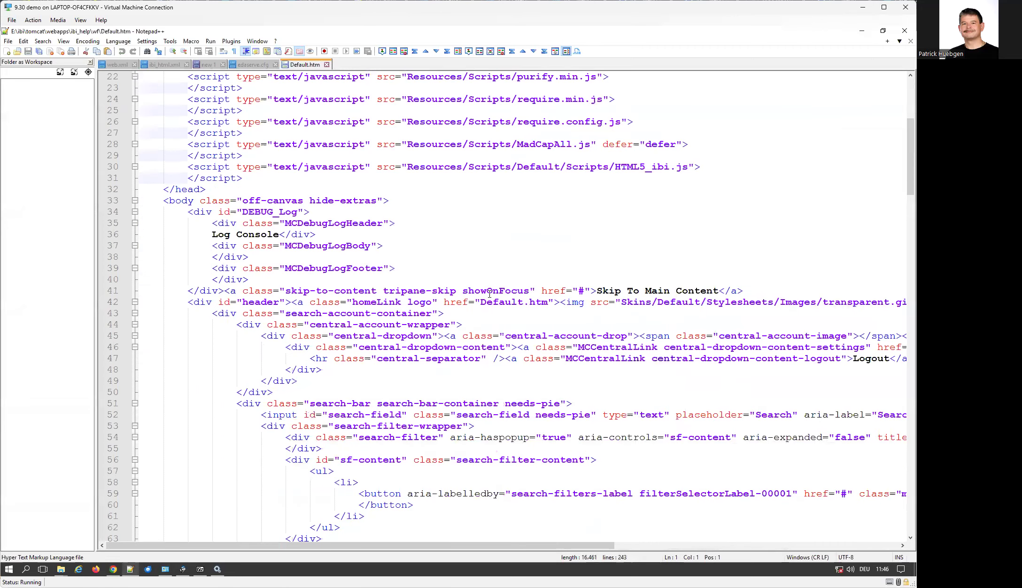
pyautogui.hotkey('ctrl', 'f')
pyautogui.write('down')
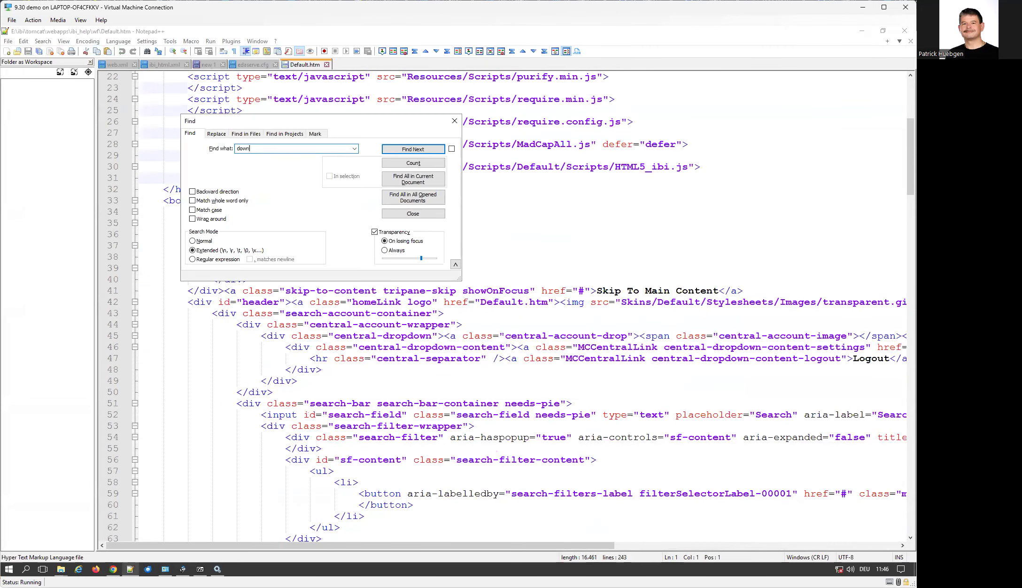
pyautogui.press('Return')
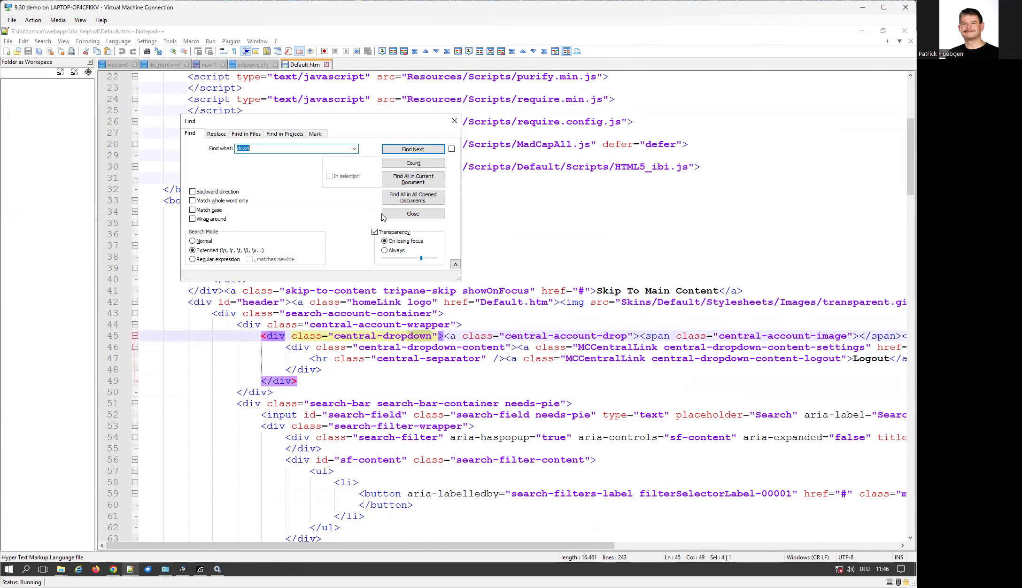
pyautogui.click(266, 149)
pyautogui.write('load')
pyautogui.press('Return')
pyautogui.click(414, 214)
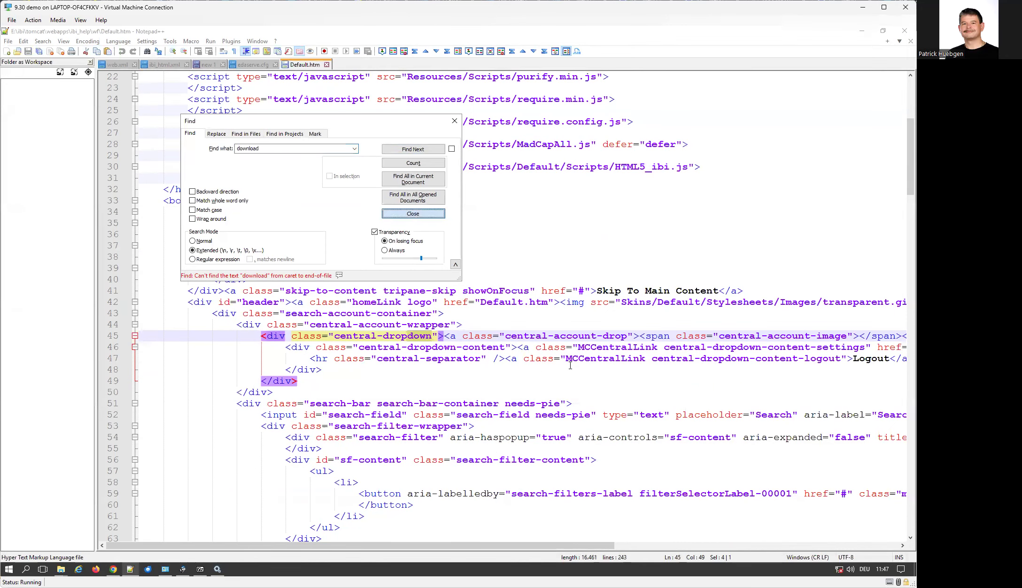
# Scroll through the rest of the Default.htm markup, then go back to the browser's help page.
pyautogui.scroll(-11, 576, 360)
pyautogui.scroll(-17, 576, 360)
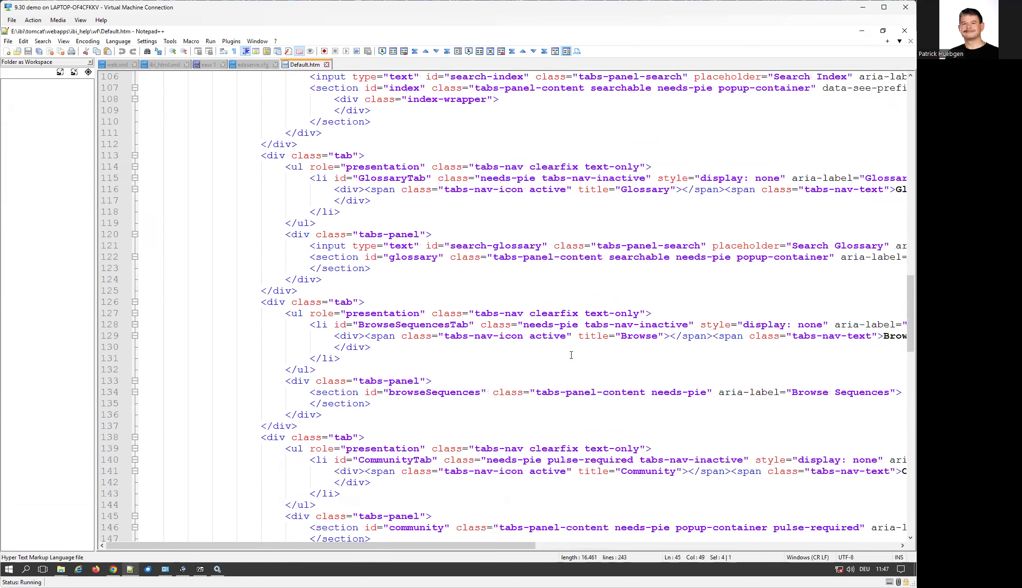
pyautogui.scroll(-1, 571, 355)
pyautogui.scroll(-1, 571, 355)
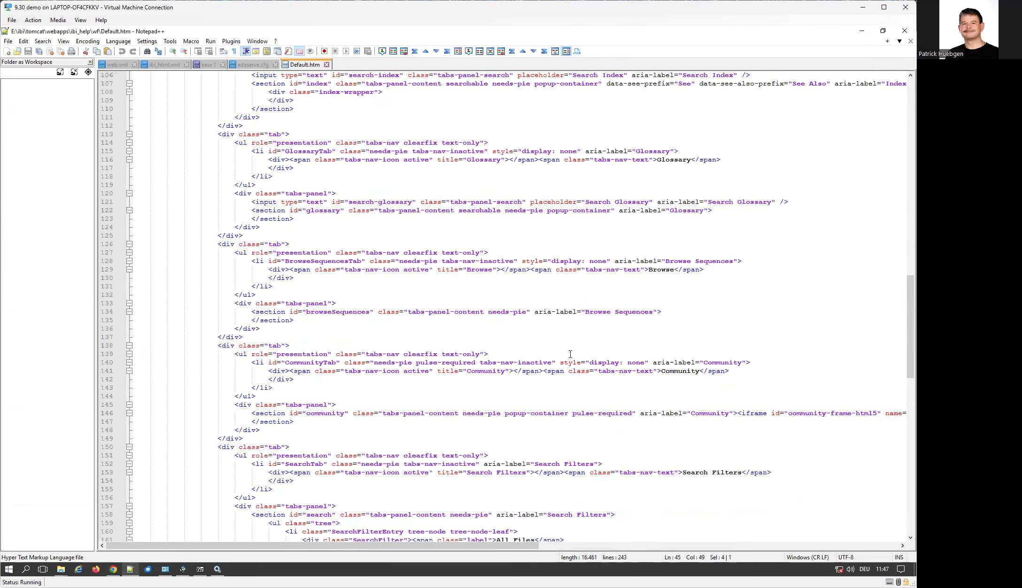
pyautogui.scroll(-7, 571, 354)
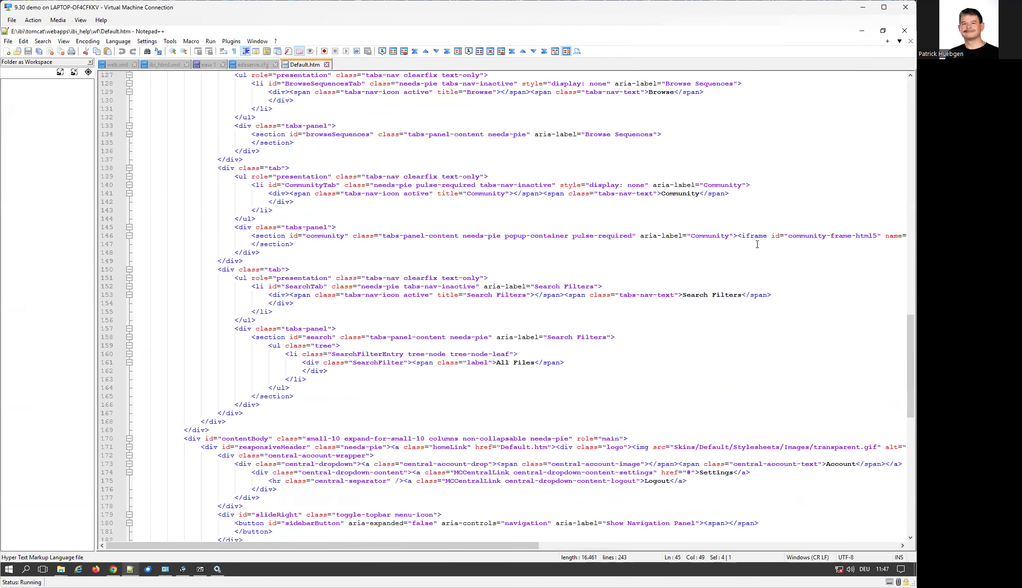
pyautogui.scroll(-5, 608, 347)
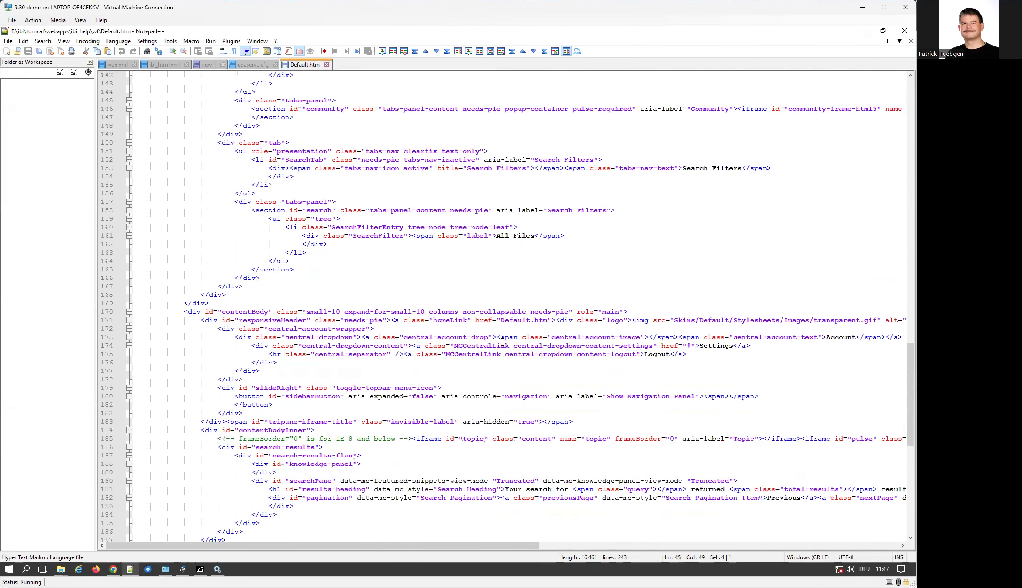
pyautogui.scroll(-13, 710, 355)
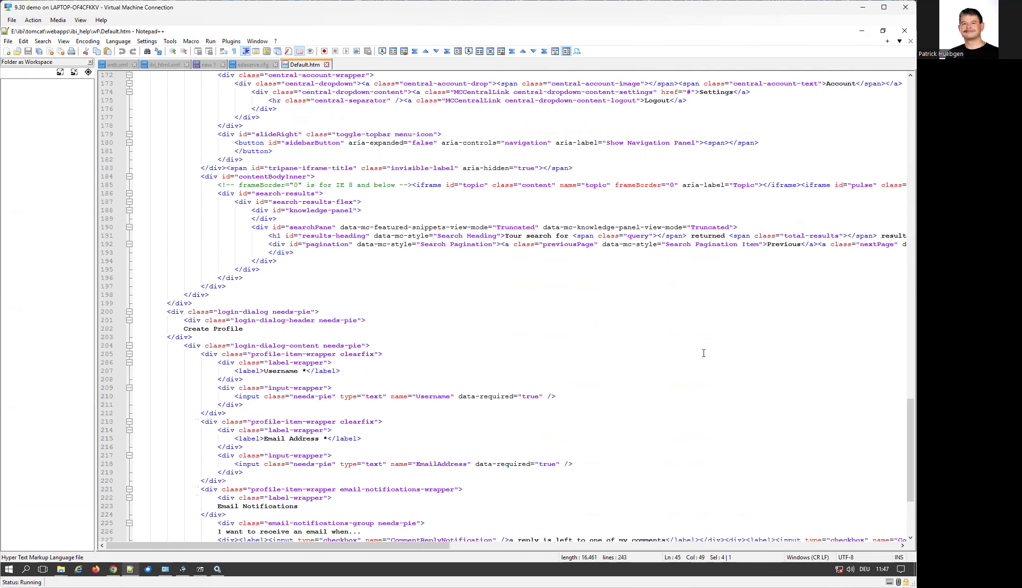
pyautogui.scroll(-3, 695, 349)
pyautogui.scroll(20, 657, 340)
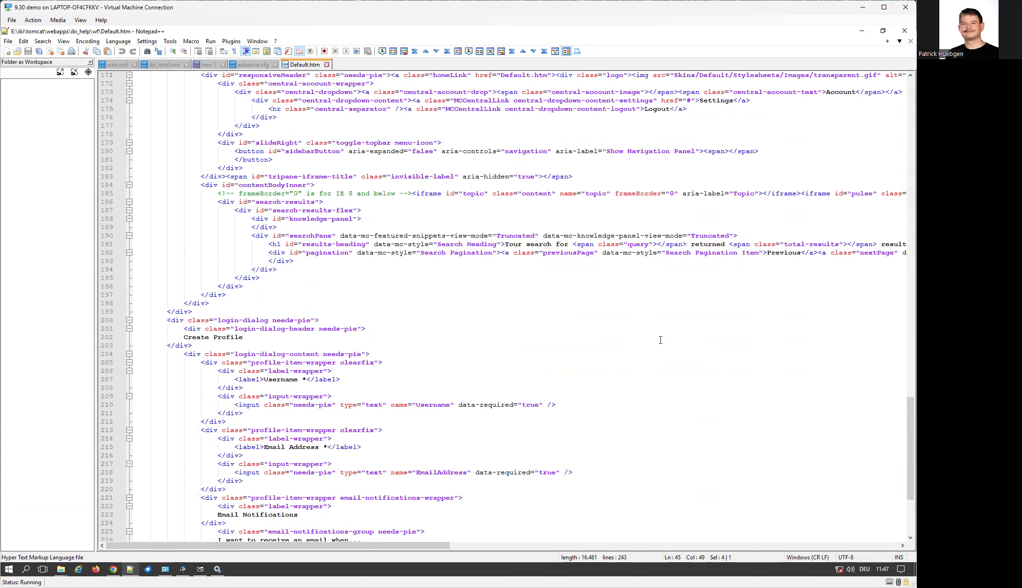
pyautogui.scroll(5, 643, 339)
pyautogui.keyDown('ctrl'); pyautogui.scroll(1, 628, 345); pyautogui.keyUp('ctrl')
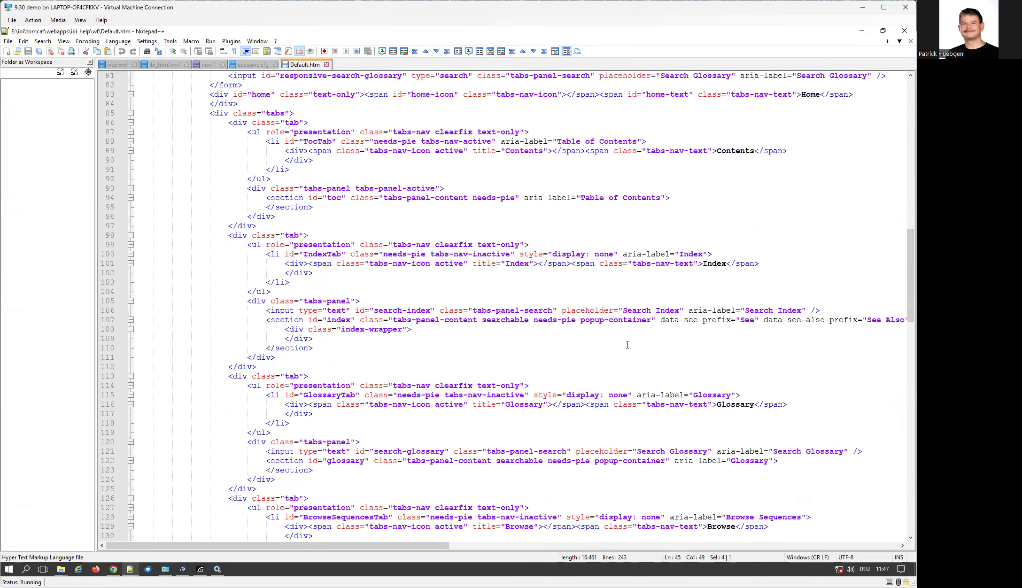
pyautogui.scroll(20, 412, 288)
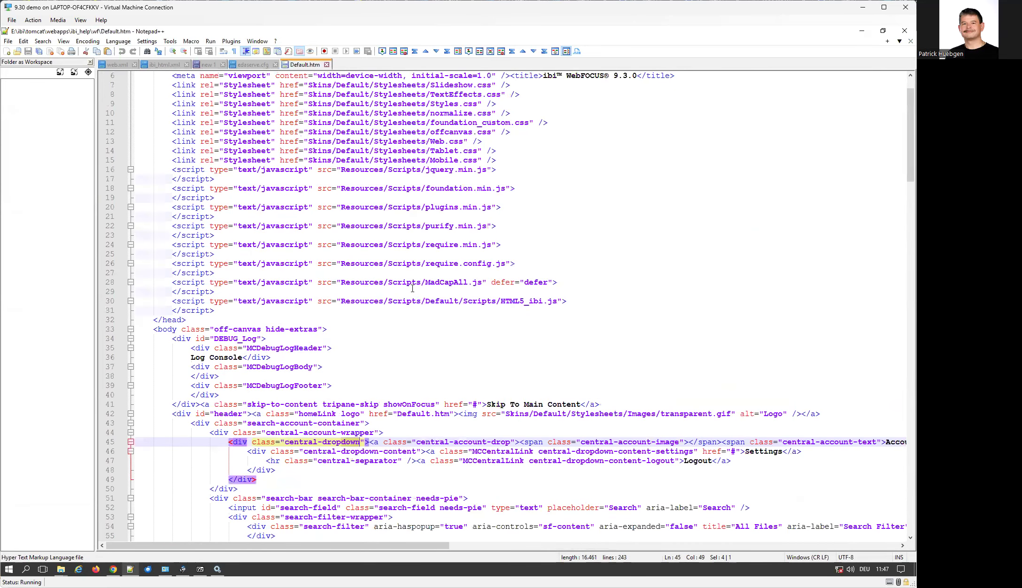
pyautogui.scroll(2, 426, 292)
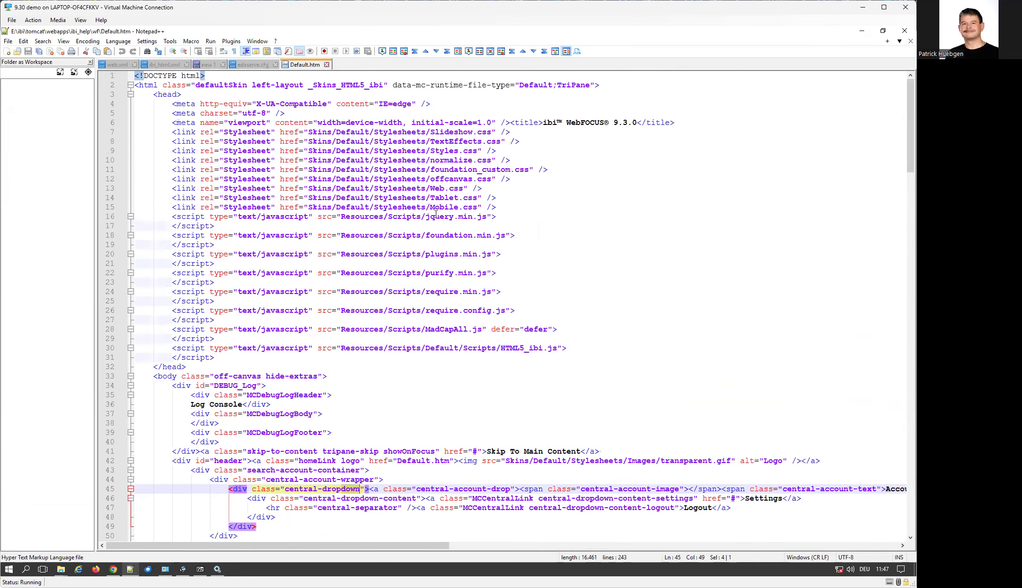
pyautogui.click(113, 569)
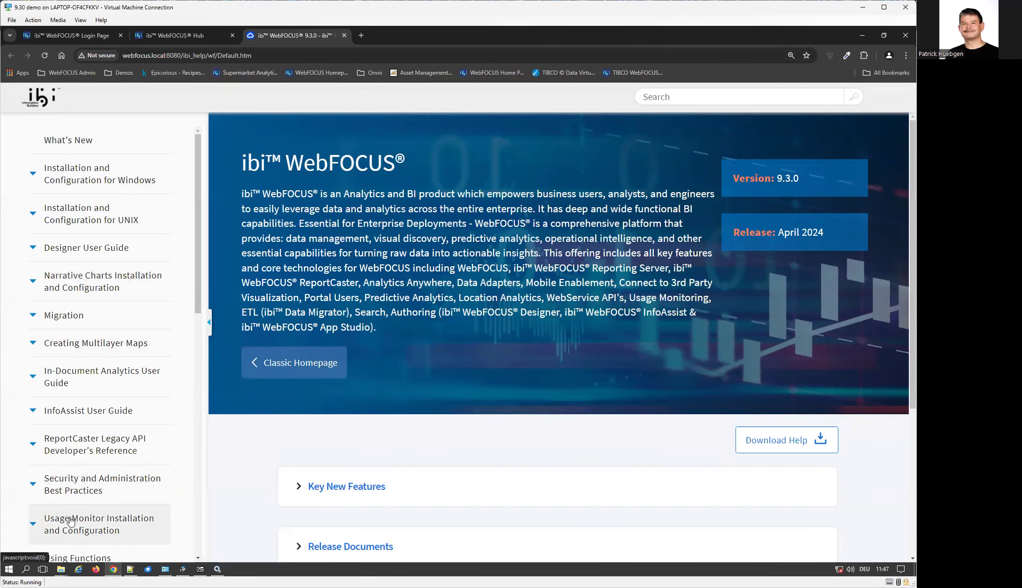
# Swap the Web Client help for the Hub's Reporting Server Help, close it, and open a blank tab.
pyautogui.click(343, 35)
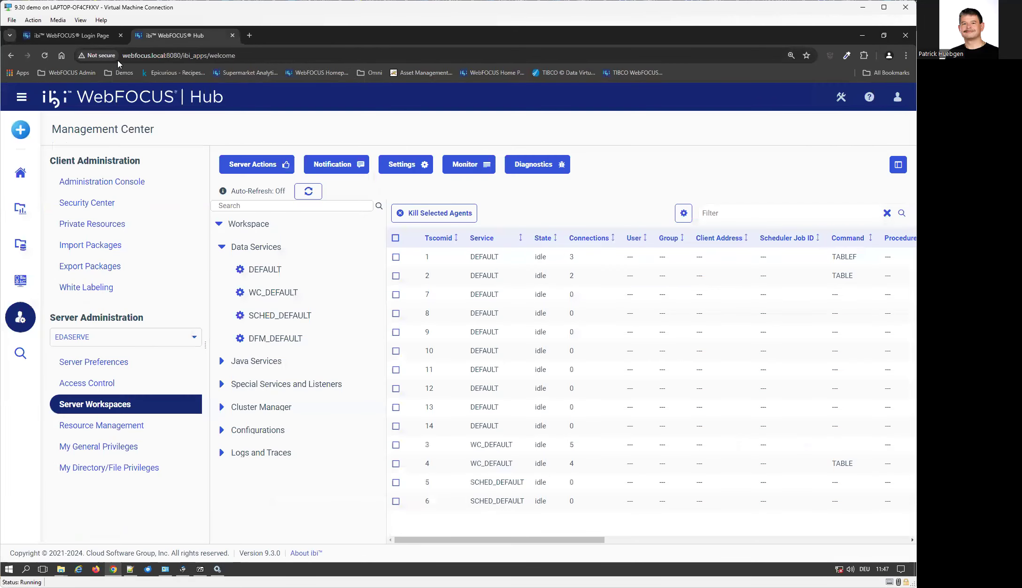
pyautogui.click(869, 100)
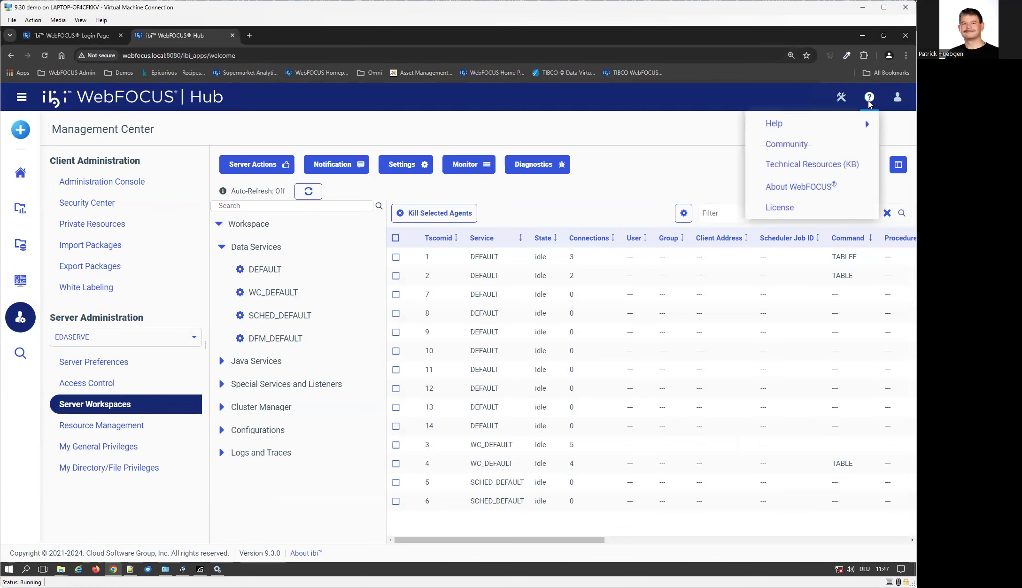
pyautogui.moveTo(860, 129)
pyautogui.click(727, 153)
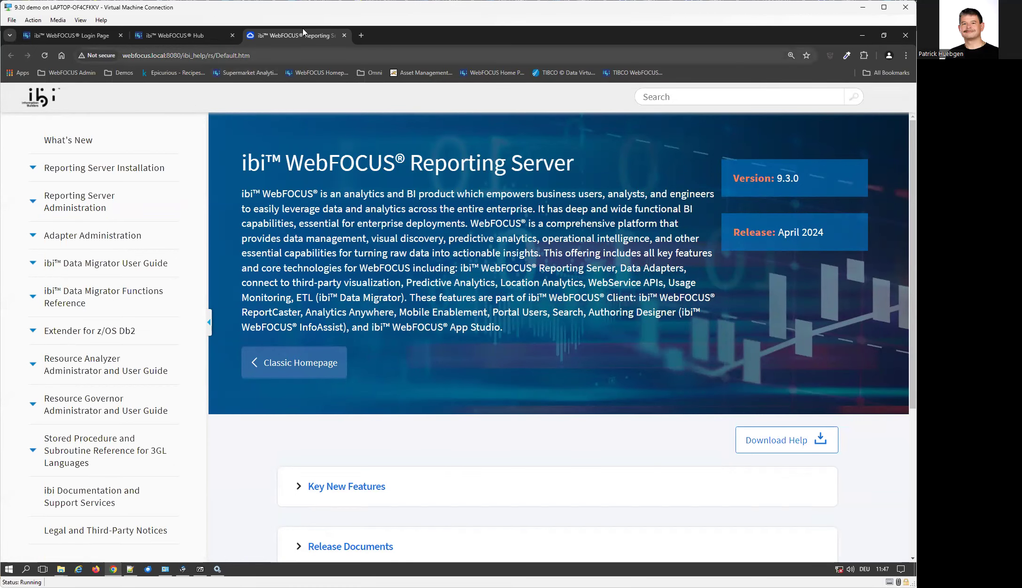
pyautogui.click(345, 35)
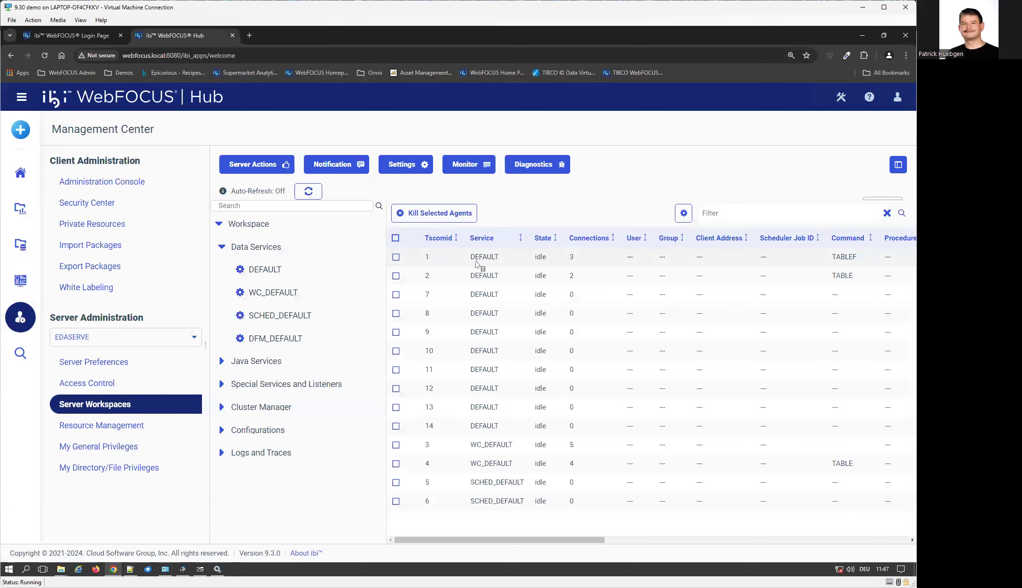
pyautogui.click(249, 35)
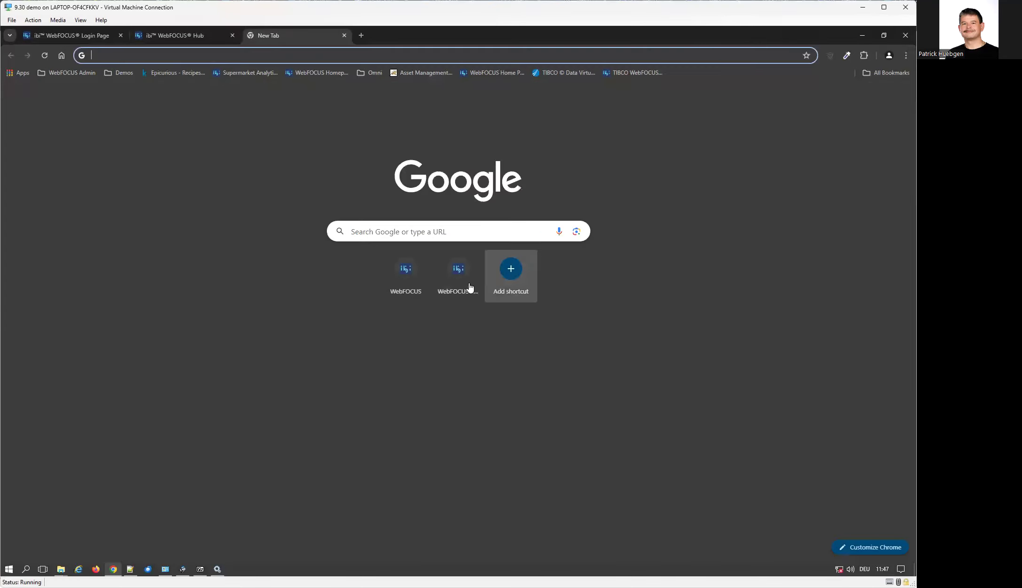
# Open the Reporting Server console and sign in with the username and password.
pyautogui.click(467, 287)
pyautogui.click(417, 288)
pyautogui.write('webfocus')
pyautogui.press('Tab')
pyautogui.write('webfocus')
pyautogui.press('Return')
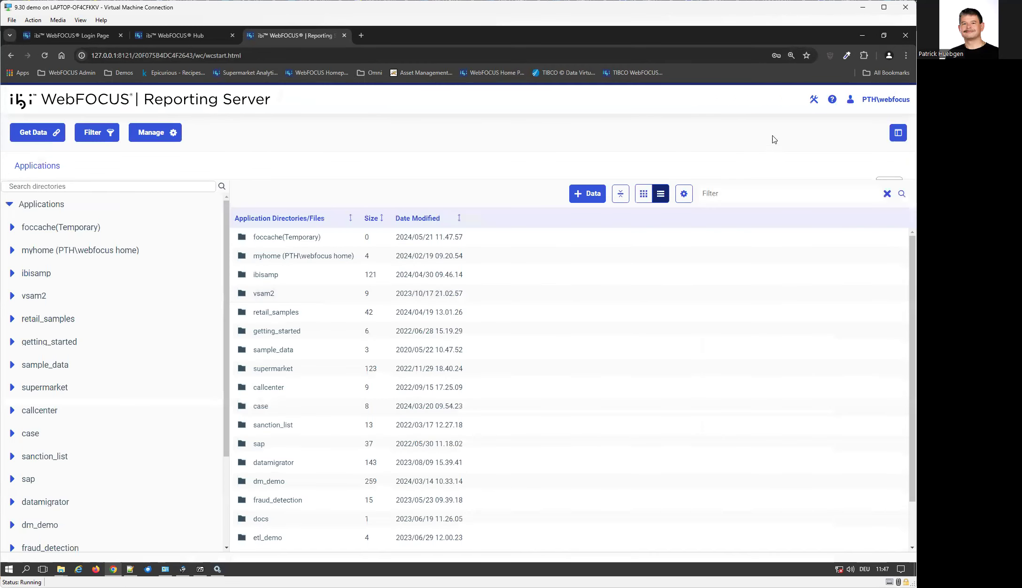
# Open the Online Reporting Server Help, then switch back to the WebFOCUS Hub tab.
pyautogui.click(834, 100)
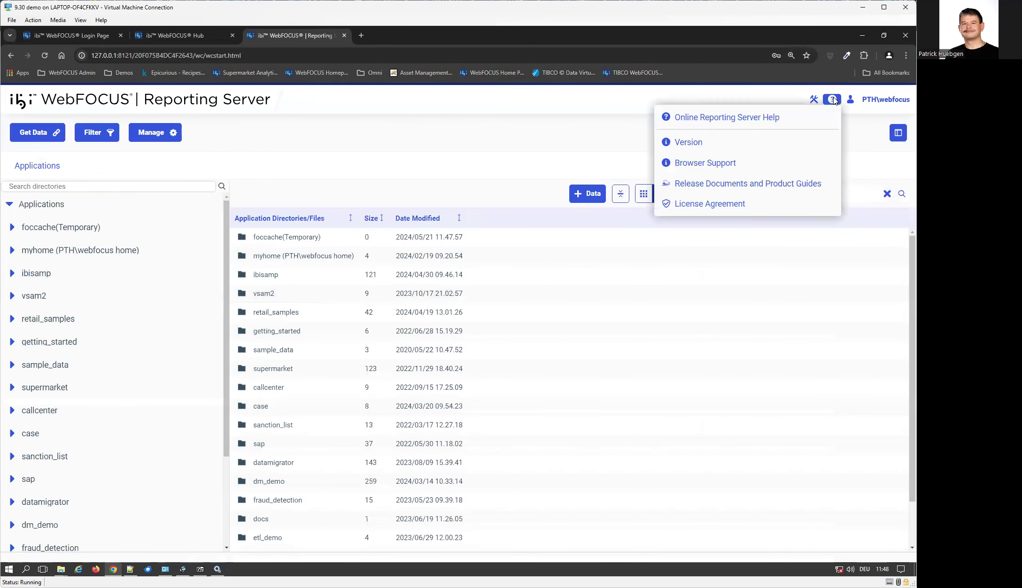
pyautogui.click(725, 118)
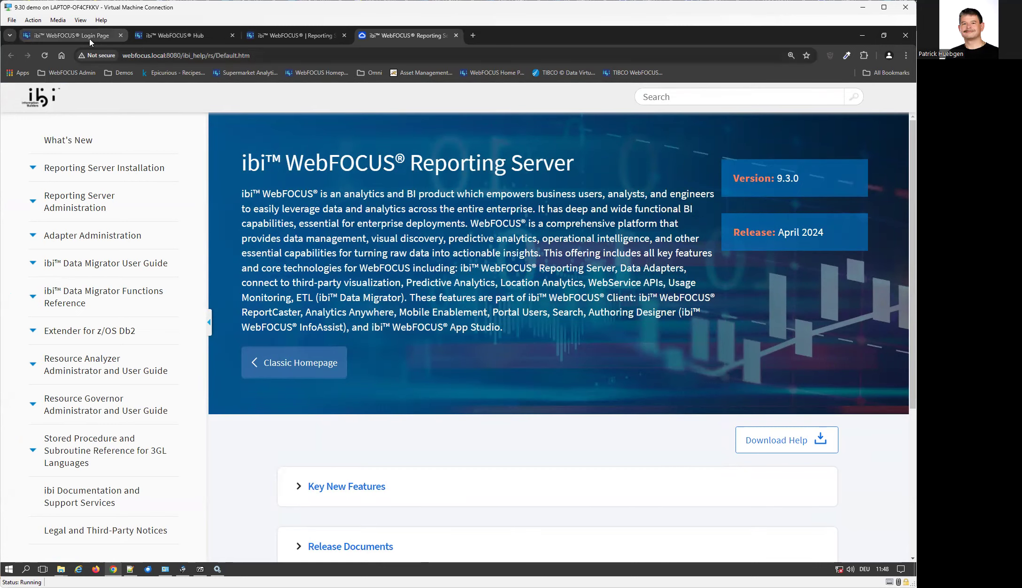
pyautogui.click(155, 38)
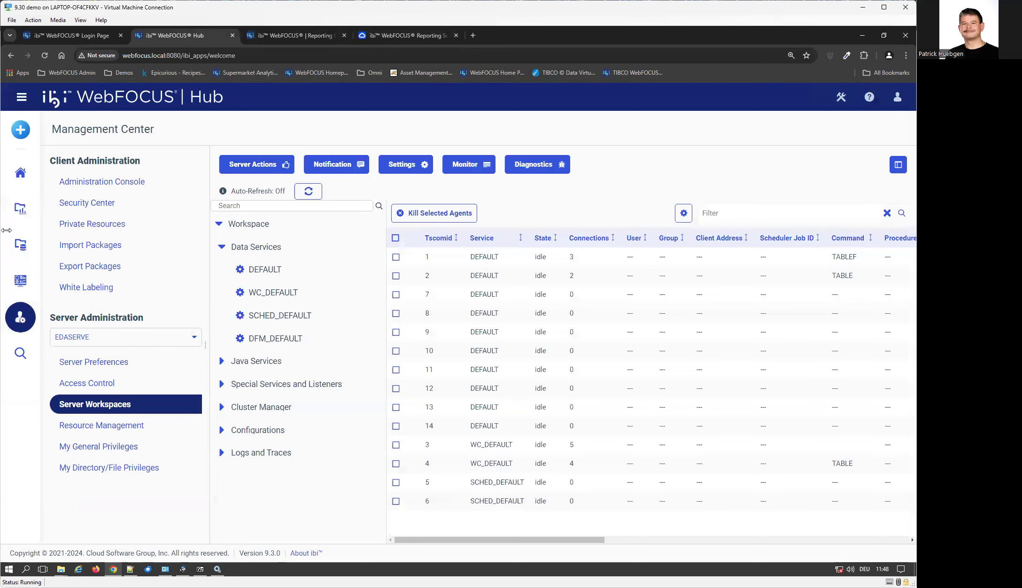
# Go to Hub Workspaces and show the Cases > Deka folder with its 14 items.
pyautogui.click(20, 209)
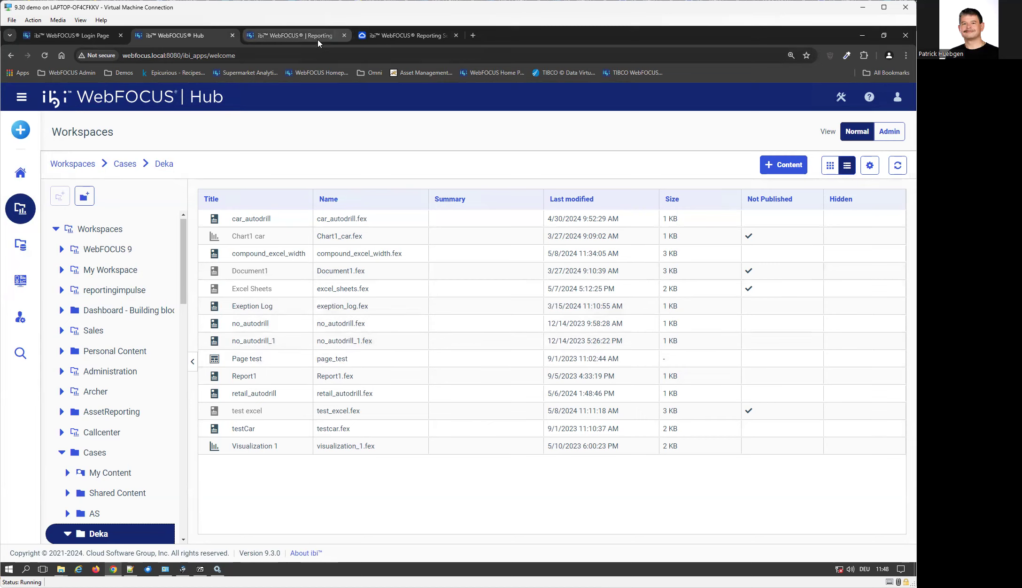
pyautogui.moveTo(318, 39)
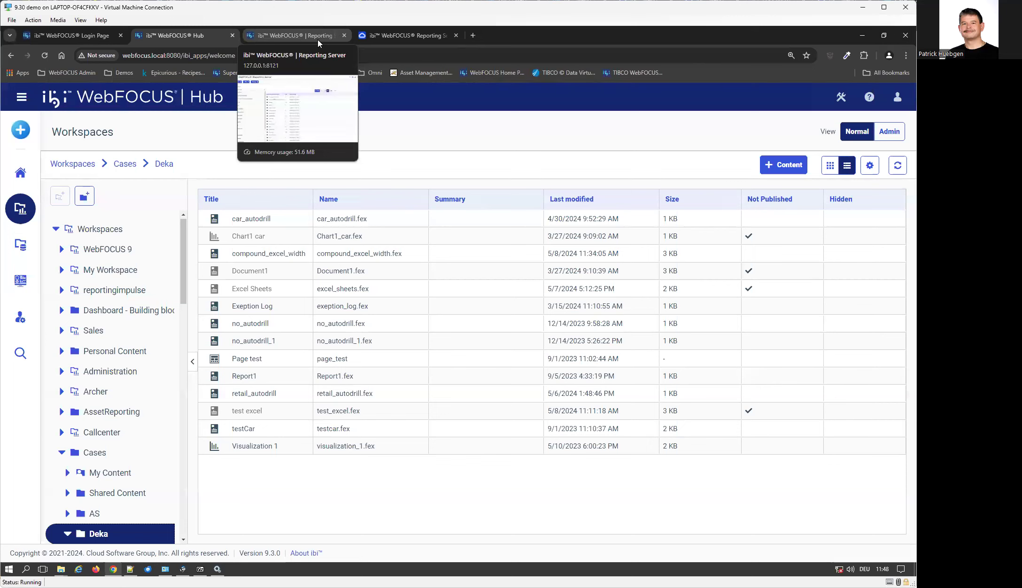